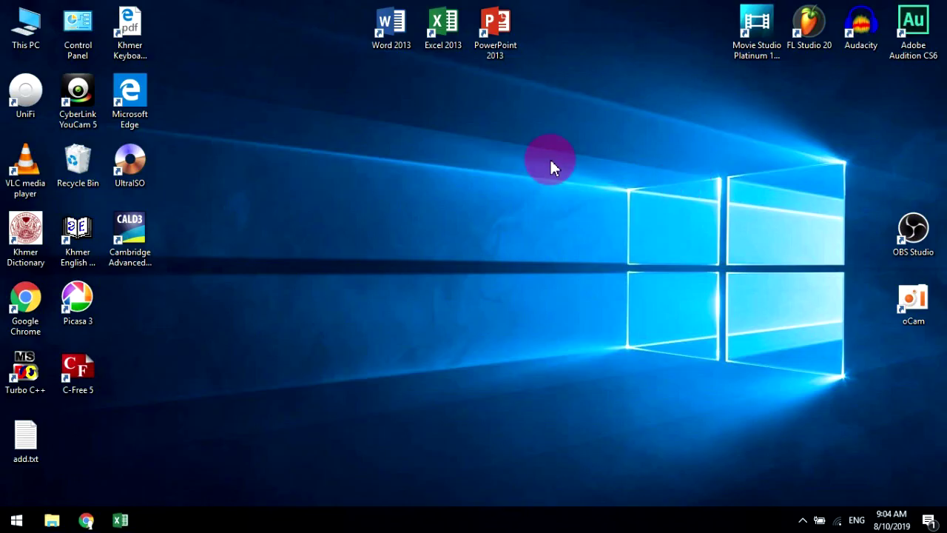
- Refresh the desktop six times, then restore the Excel workbook Lesson excel new.xlsx
{"action": "right_click", "coordinate": [548, 159]}
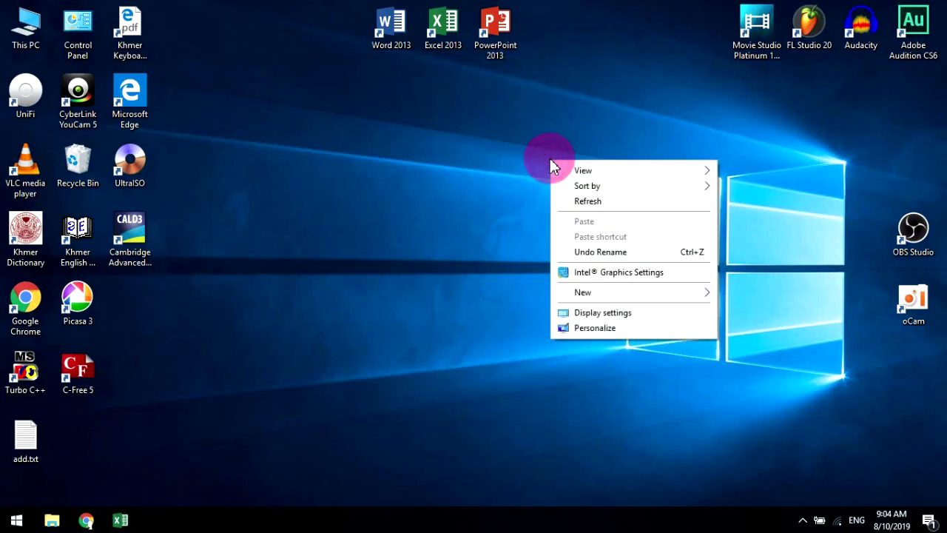
{"action": "left_click", "coordinate": [597, 201]}
{"action": "right_click", "coordinate": [511, 153]}
{"action": "left_click", "coordinate": [554, 189]}
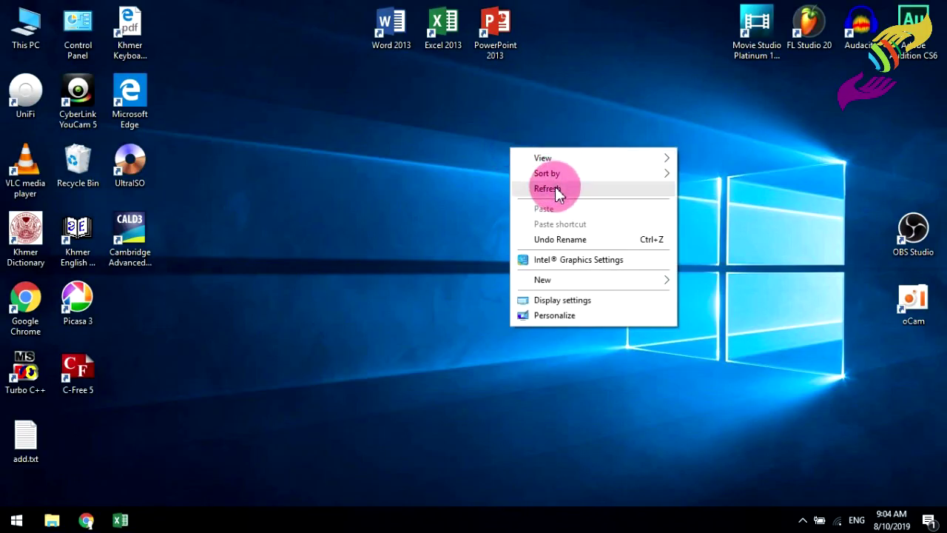
{"action": "right_click", "coordinate": [517, 154]}
{"action": "left_click", "coordinate": [566, 200]}
{"action": "right_click", "coordinate": [490, 177]}
{"action": "left_click", "coordinate": [554, 219]}
{"action": "right_click", "coordinate": [478, 172]}
{"action": "left_click", "coordinate": [514, 220]}
{"action": "right_click", "coordinate": [475, 169]}
{"action": "left_click", "coordinate": [513, 220]}
{"action": "left_click", "coordinate": [121, 520]}
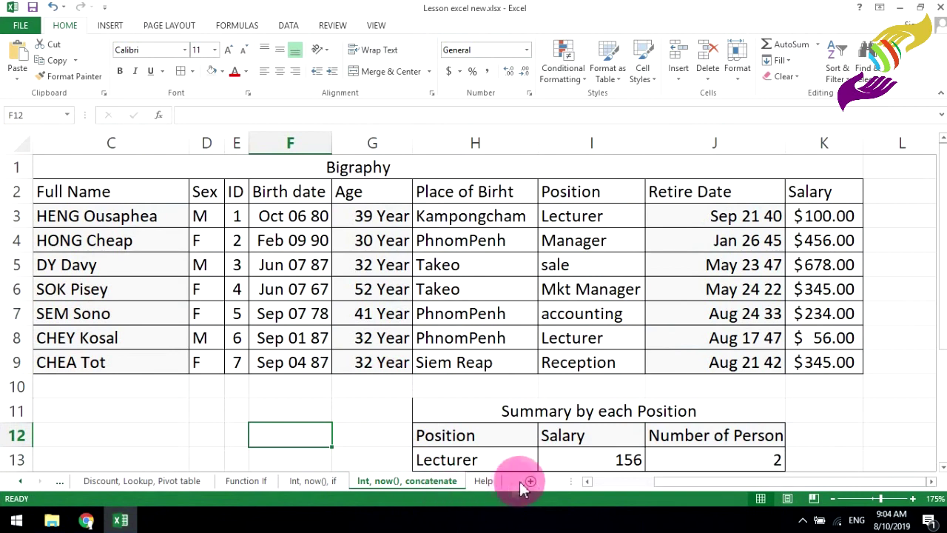
- Insert a new worksheet and rename its tab to 'Hotel Management'
{"action": "left_click", "coordinate": [530, 482]}
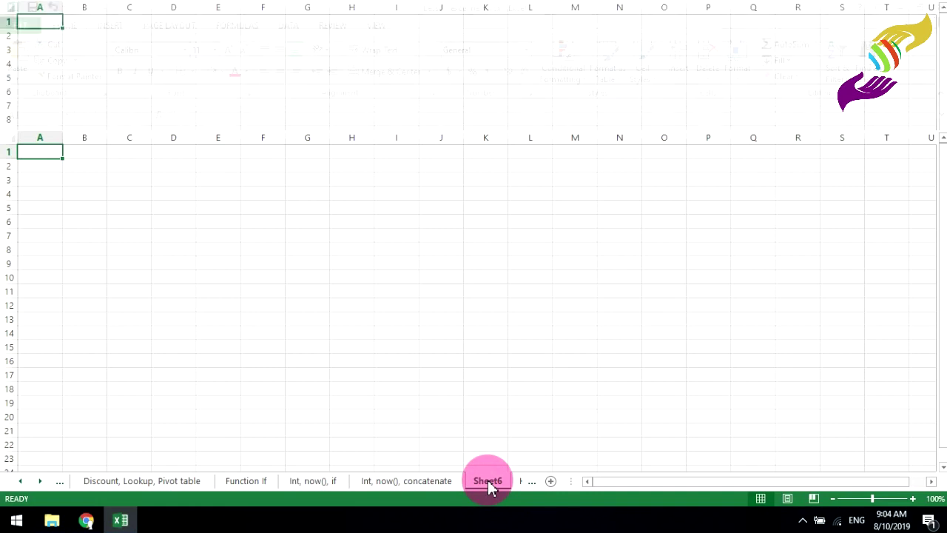
{"action": "right_click", "coordinate": [488, 483]}
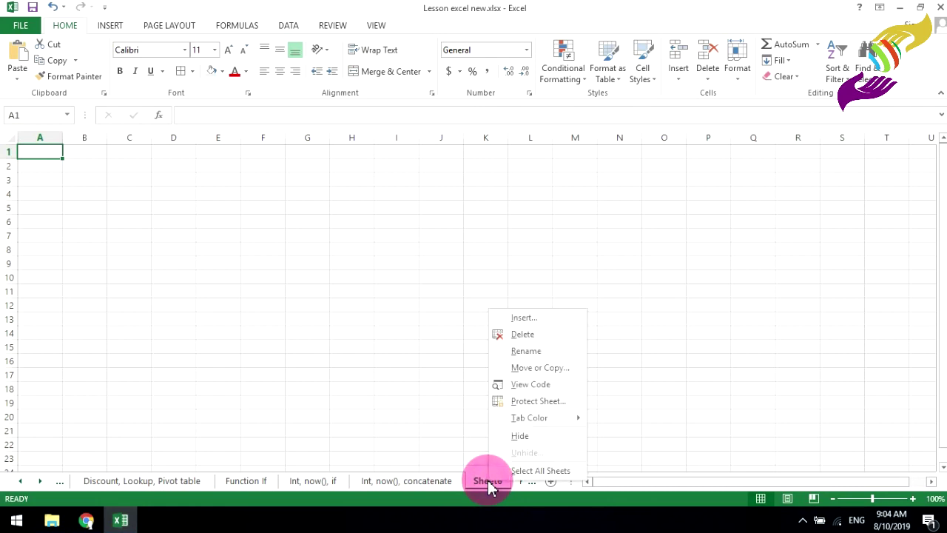
{"action": "left_click", "coordinate": [538, 351]}
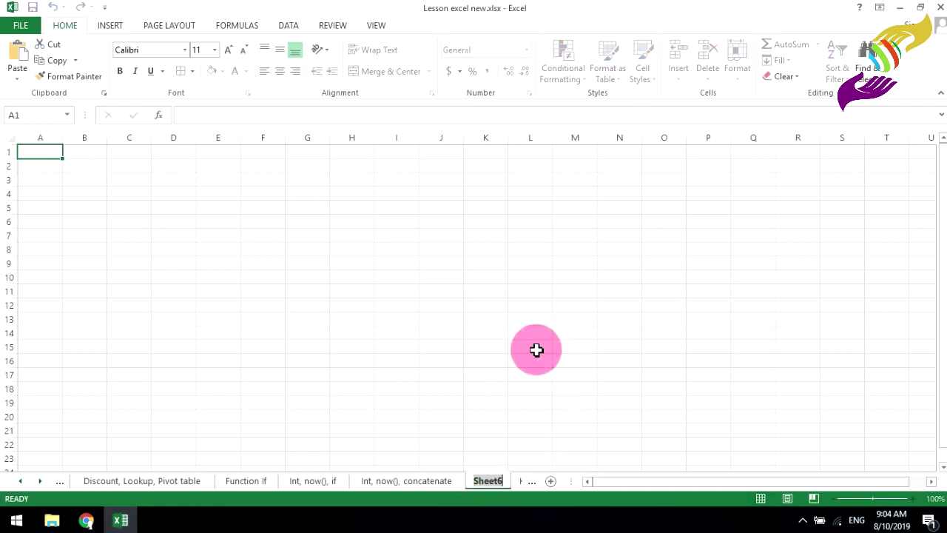
{"action": "type", "text": "Hotel Ma"}
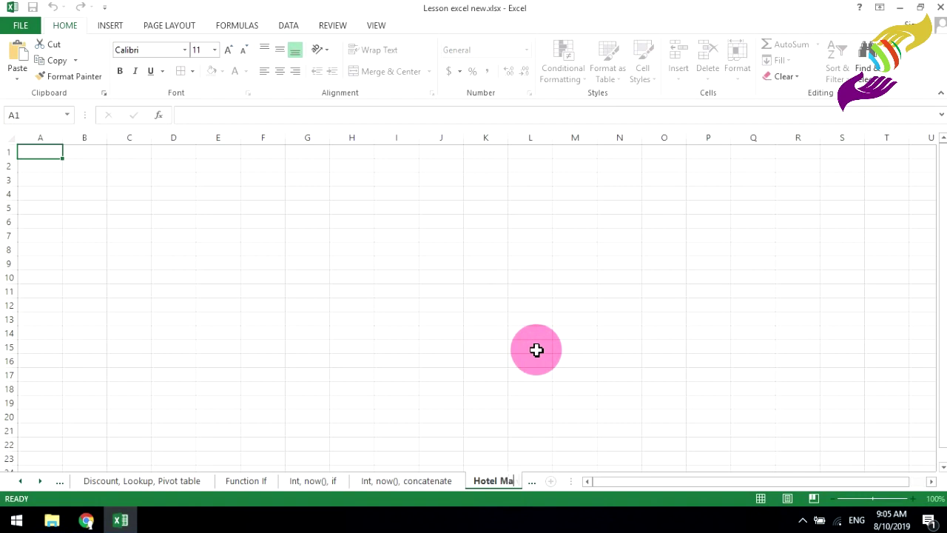
{"action": "type", "text": "nagement"}
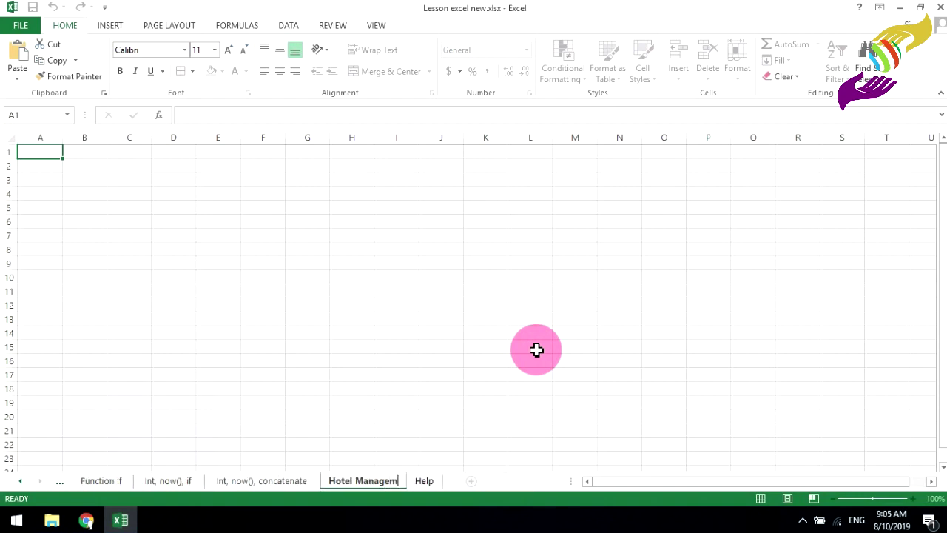
{"action": "key", "text": "Return"}
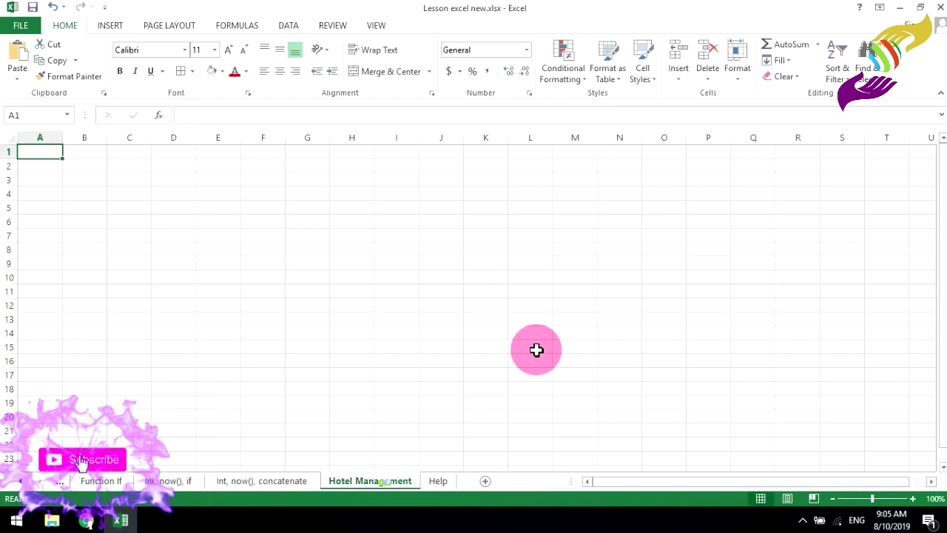
{"action": "left_click", "coordinate": [331, 279]}
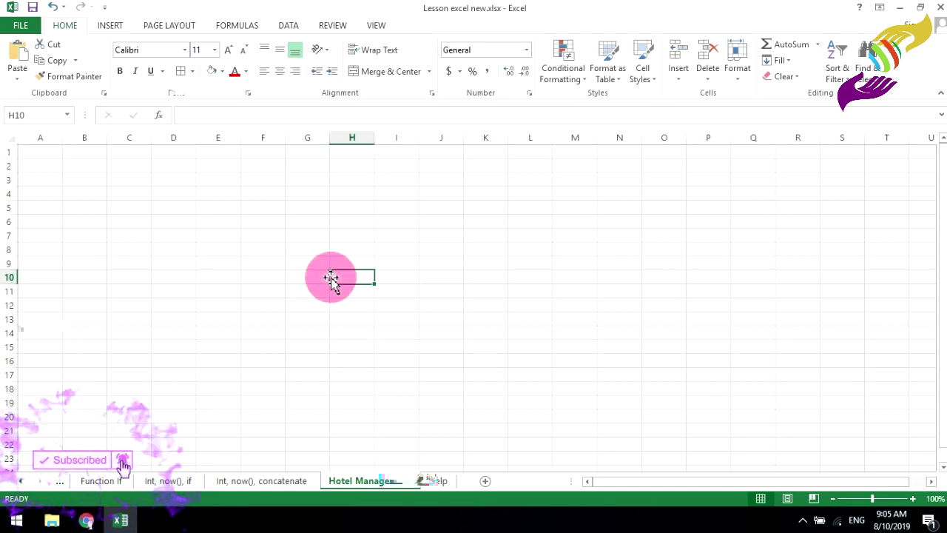
- Pause the oCam screen recording from the system tray and close its window
{"action": "left_click", "coordinate": [448, 252]}
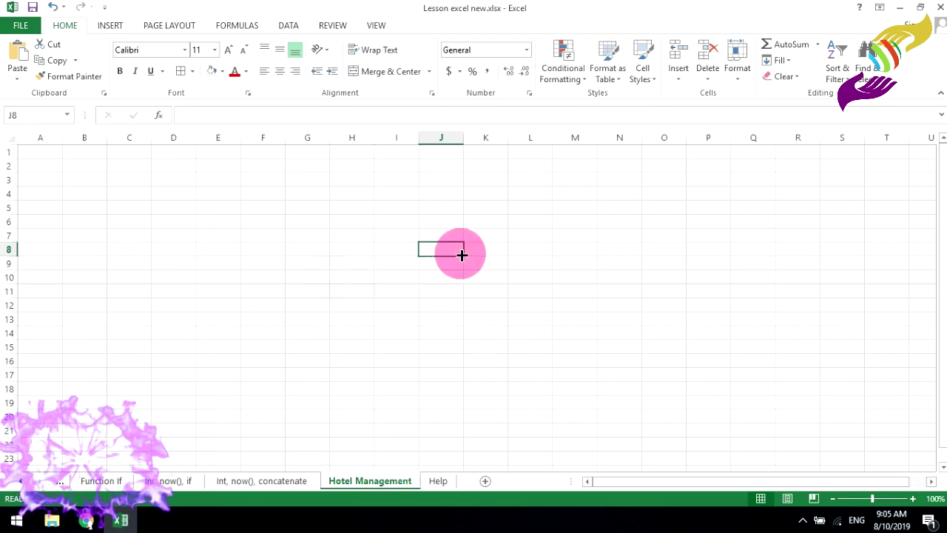
{"action": "left_click", "coordinate": [803, 520]}
{"action": "left_click", "coordinate": [778, 495]}
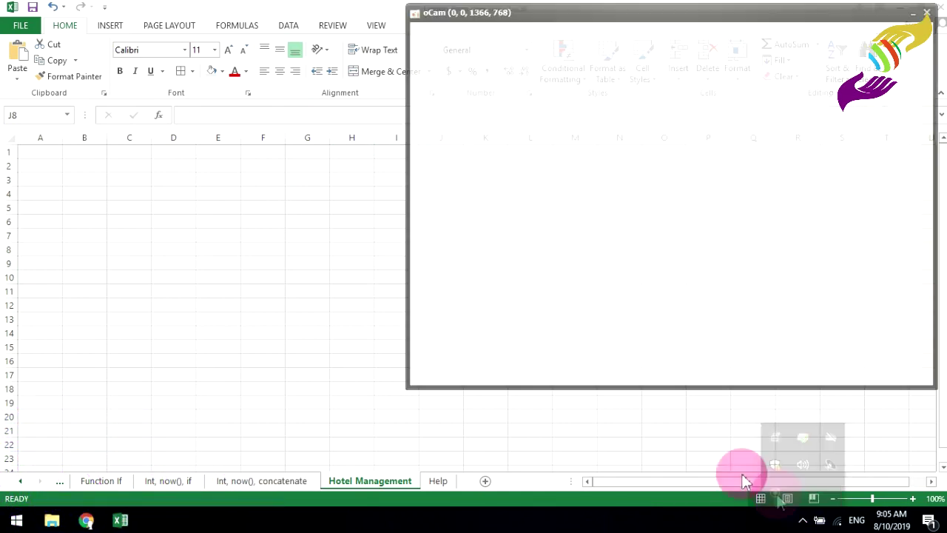
{"action": "left_click", "coordinate": [491, 63]}
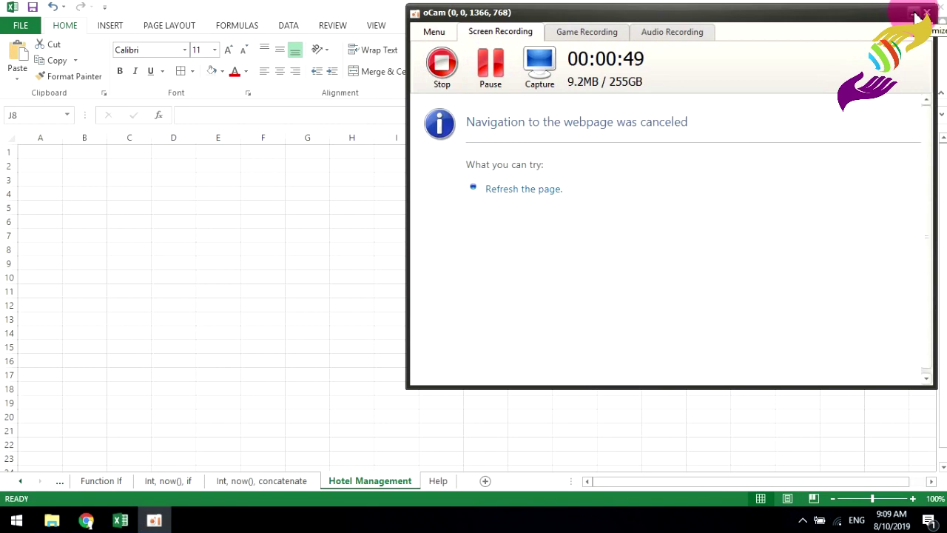
{"action": "left_click", "coordinate": [918, 17]}
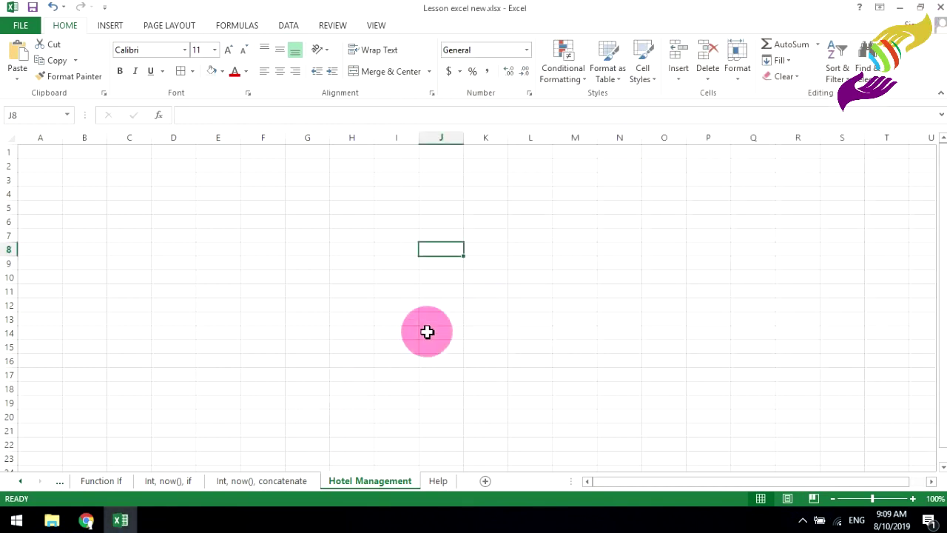
- Zoom the Hotel Management sheet to 205% and select cell B1
{"action": "scroll", "coordinate": [163, 216], "scroll_direction": "up", "scroll_amount": 3, "text": "ctrl"}
{"action": "scroll", "coordinate": [205, 260], "scroll_direction": "down", "scroll_amount": 5, "text": "ctrl"}
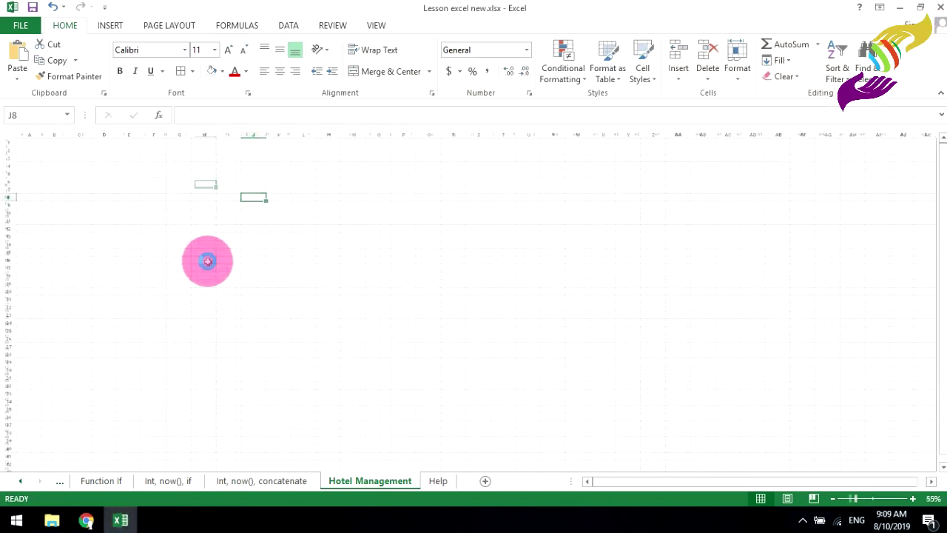
{"action": "scroll", "coordinate": [83, 187], "scroll_direction": "down", "scroll_amount": 1, "text": "ctrl"}
{"action": "scroll", "coordinate": [74, 180], "scroll_direction": "up", "scroll_amount": 3, "text": "ctrl"}
{"action": "scroll", "coordinate": [232, 220], "scroll_direction": "up", "scroll_amount": 4, "text": "ctrl"}
{"action": "scroll", "coordinate": [239, 230], "scroll_direction": "up", "scroll_amount": 2, "text": "ctrl"}
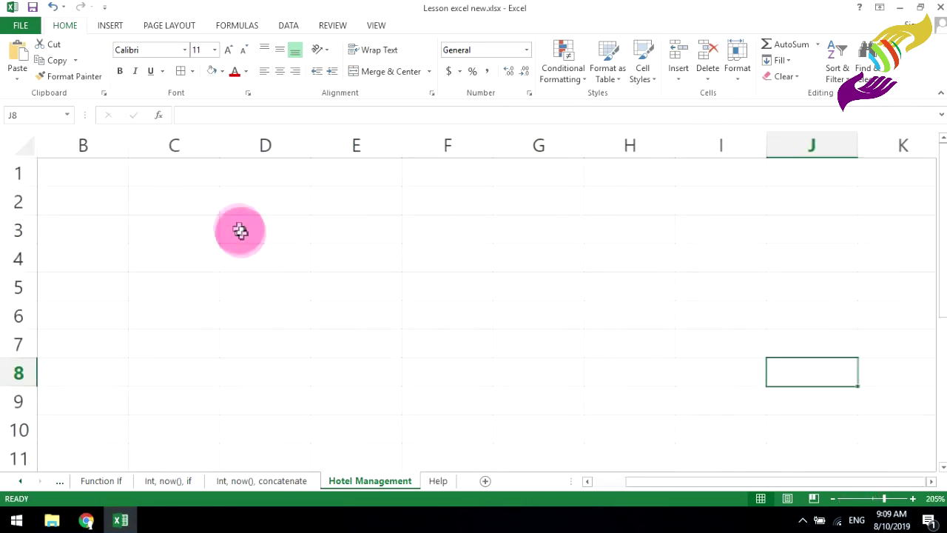
{"action": "left_click", "coordinate": [115, 181]}
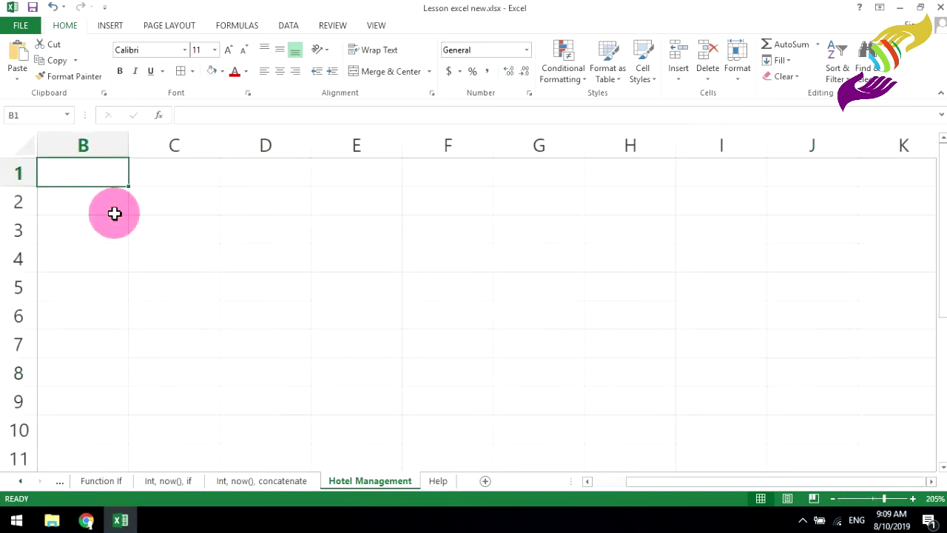
- Type the Khmer title in B1 and apply All Borders to B3:I10
{"action": "type", "text": "t"}
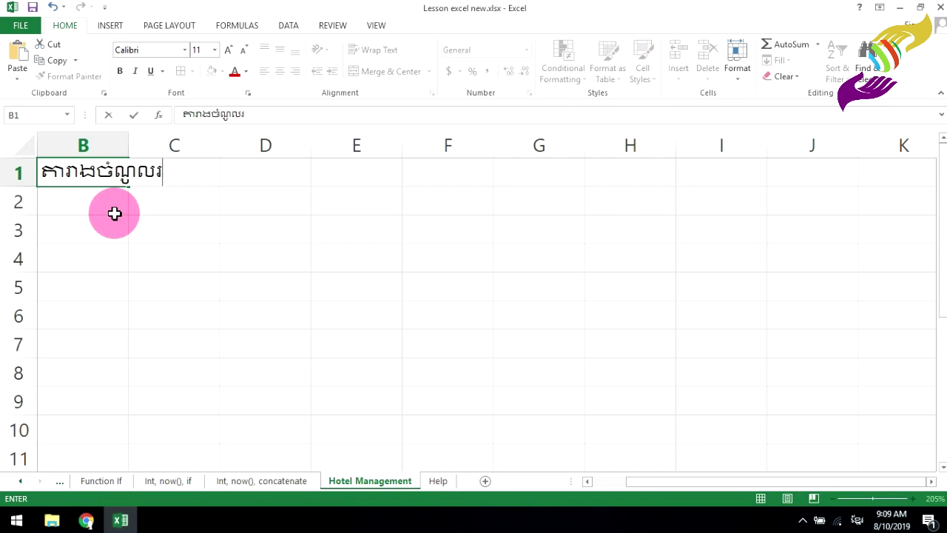
{"action": "type", "text": "បស់សណ្ឋាគារ"}
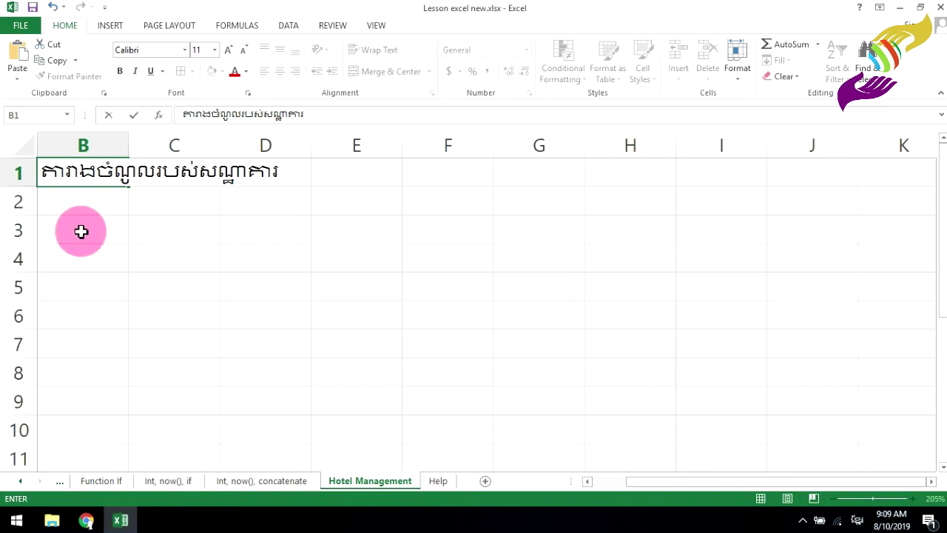
{"action": "left_click_drag", "start_coordinate": [82, 232], "coordinate": [692, 256]}
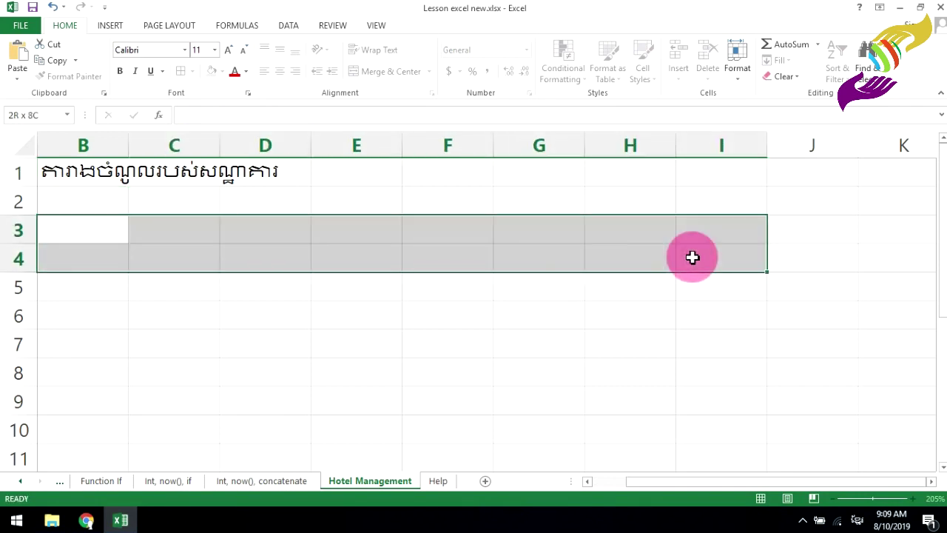
{"action": "left_click_drag", "start_coordinate": [692, 257], "coordinate": [686, 407]}
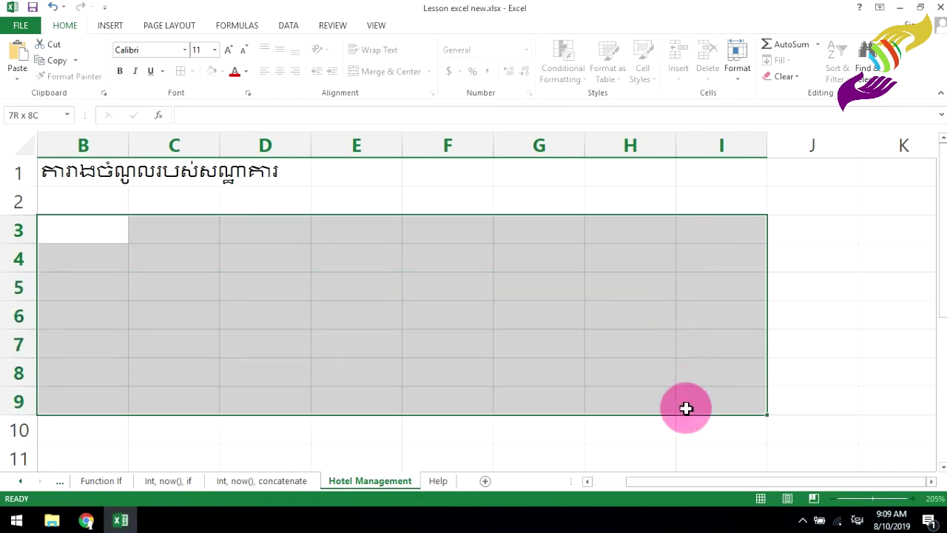
{"action": "left_click_drag", "start_coordinate": [687, 407], "coordinate": [686, 423]}
{"action": "left_click", "coordinate": [181, 71]}
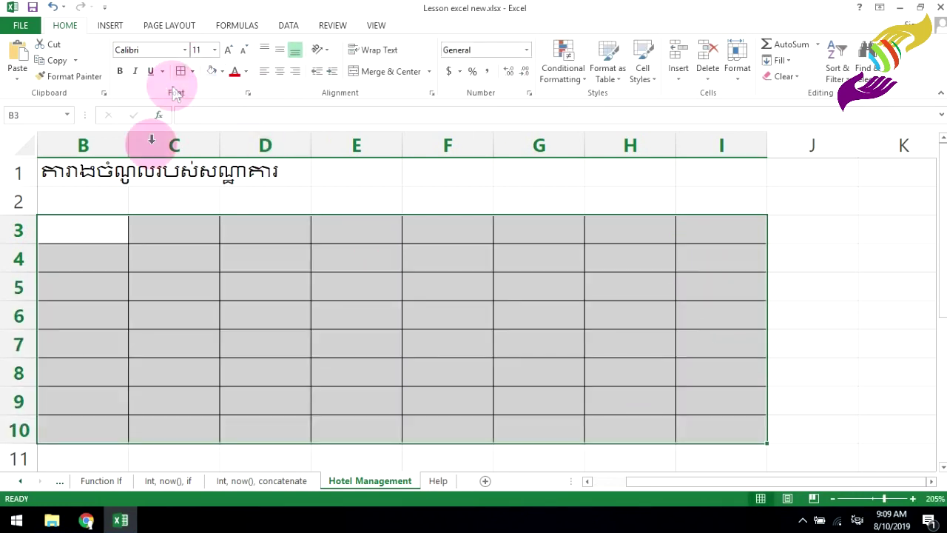
- Merge and centre the title across B1:I1, then enter the header ល.រ in B3
{"action": "left_click_drag", "start_coordinate": [68, 176], "coordinate": [721, 171]}
{"action": "left_click", "coordinate": [391, 71]}
{"action": "left_click", "coordinate": [403, 259]}
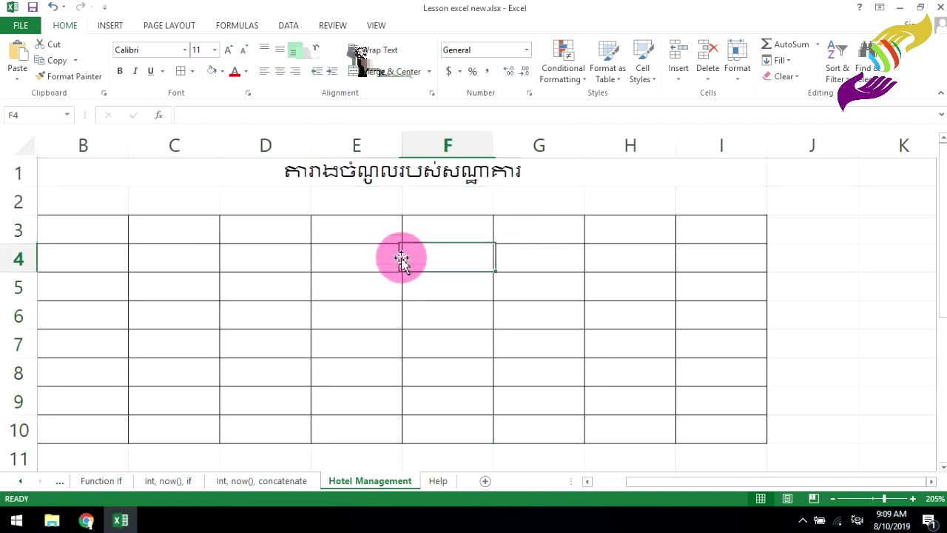
{"action": "left_click", "coordinate": [81, 231]}
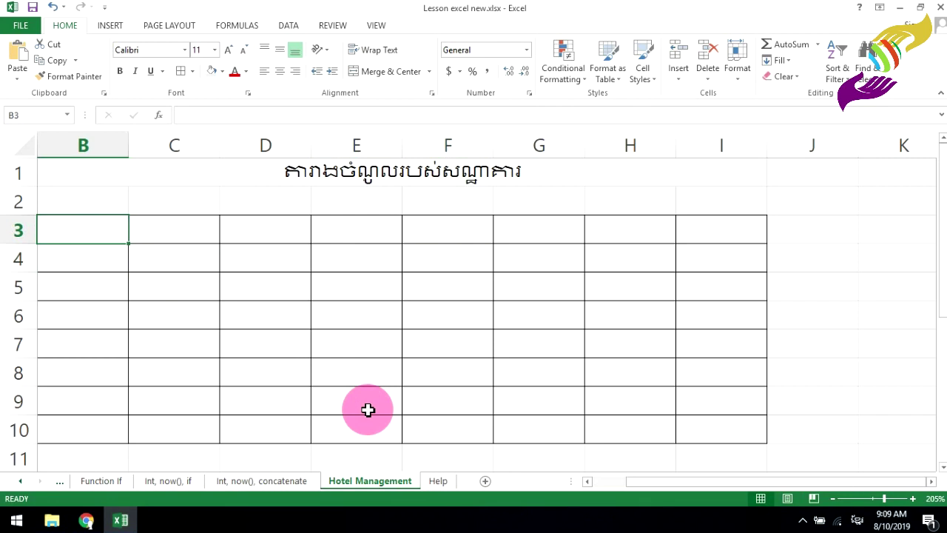
{"action": "type", "text": "ល.រ"}
- Enter the header ឈ្មោះអតិថិជន in C3, auto-fit column C and narrow column B
{"action": "key", "text": "Tab"}
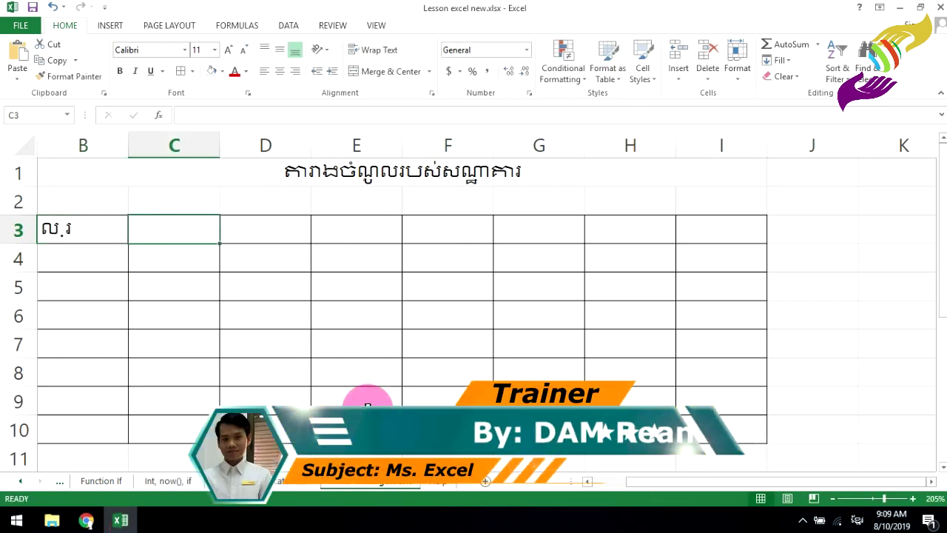
{"action": "type", "text": "ឈ្មោះអតិថិជន"}
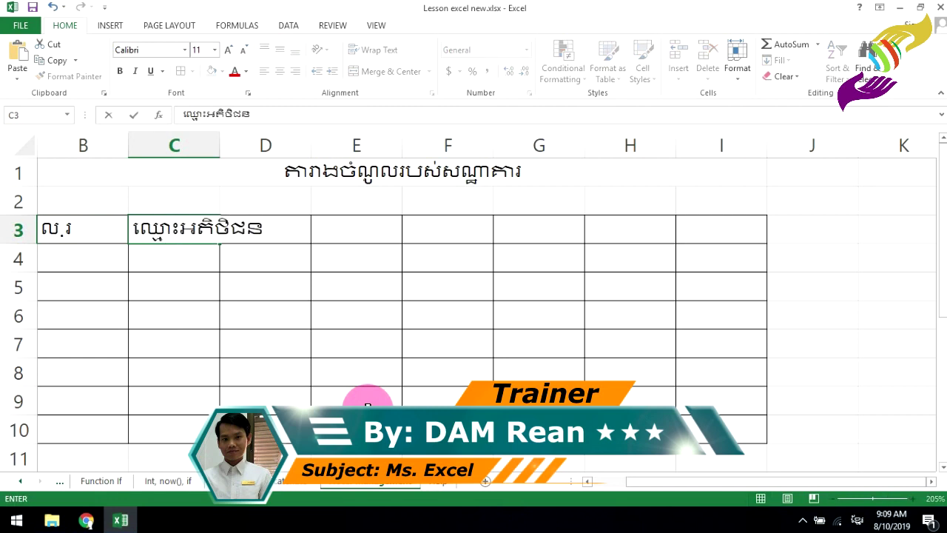
{"action": "key", "text": "Return"}
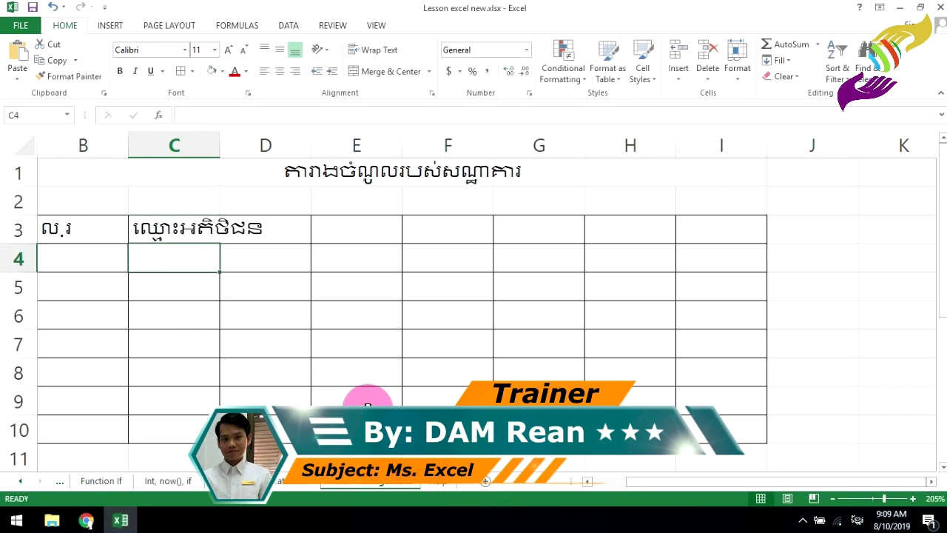
{"action": "double_click", "coordinate": [220, 145]}
{"action": "left_click", "coordinate": [144, 145]}
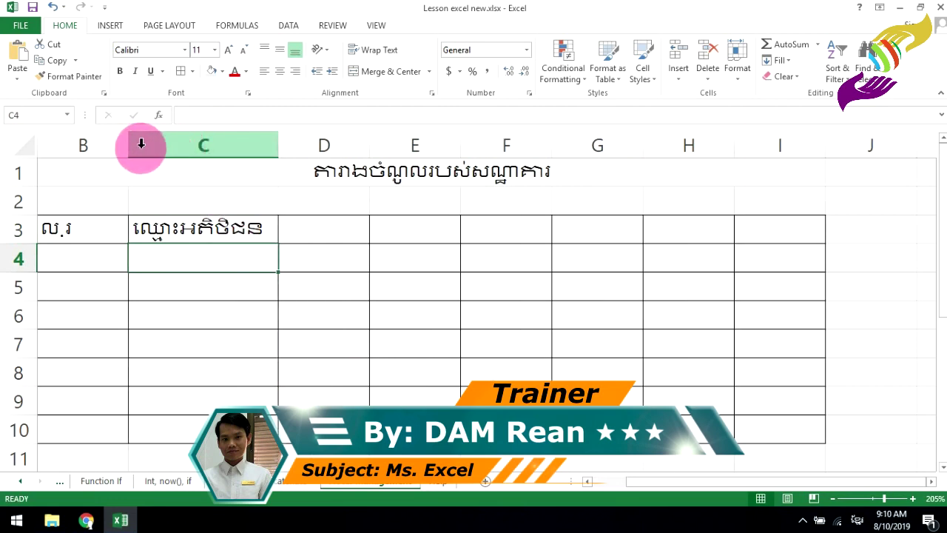
{"action": "left_click_drag", "start_coordinate": [128, 145], "coordinate": [80, 145]}
- Enter Khmer headings in D3 to G3: ថ្ងៃ, ថ្ងៃចេញ, ប្រភេទបន្, ចំនួនថ្ងៃស្នាក់នៅ
{"action": "left_click", "coordinate": [274, 230]}
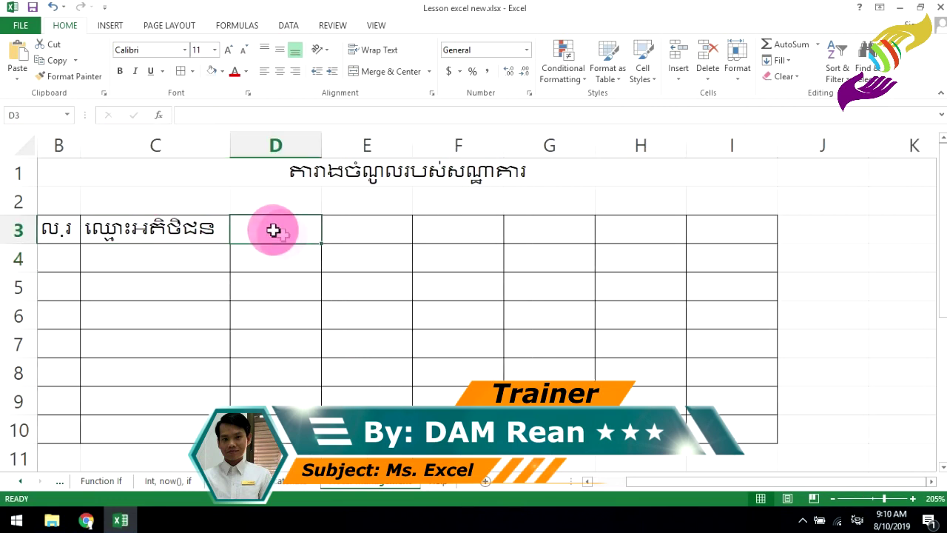
{"action": "type", "text": "ថ"}
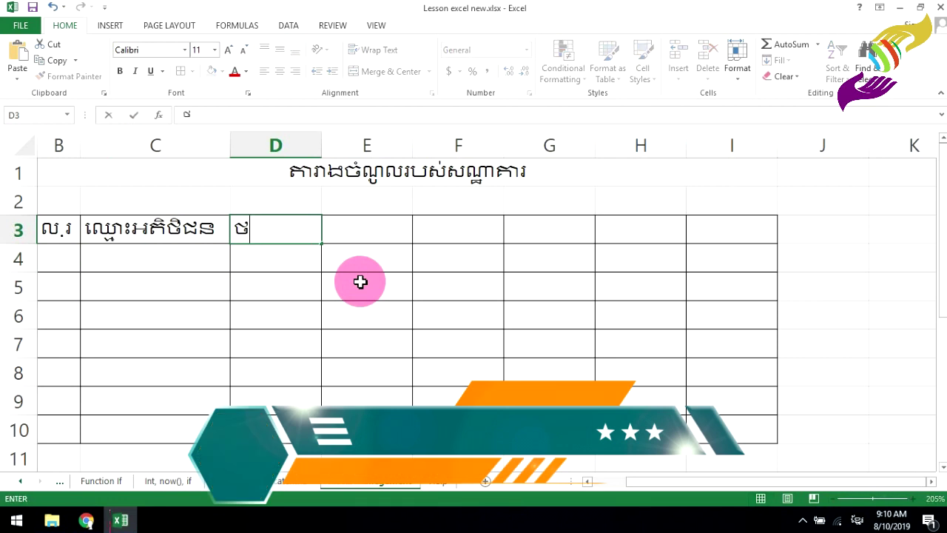
{"action": "type", "text": "្ងៃចូលស្នាក់"}
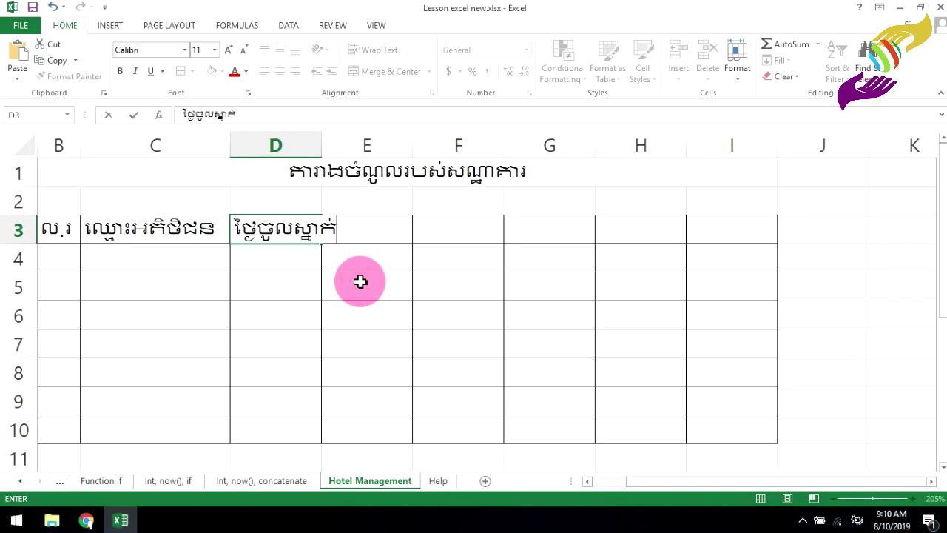
{"action": "key", "text": "Tab"}
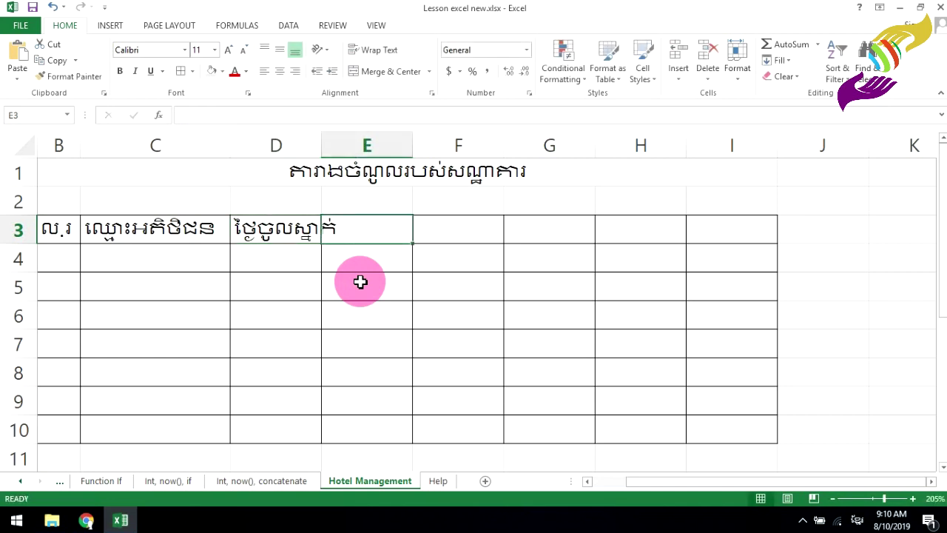
{"action": "type", "text": "ថ្ងៃចេញ"}
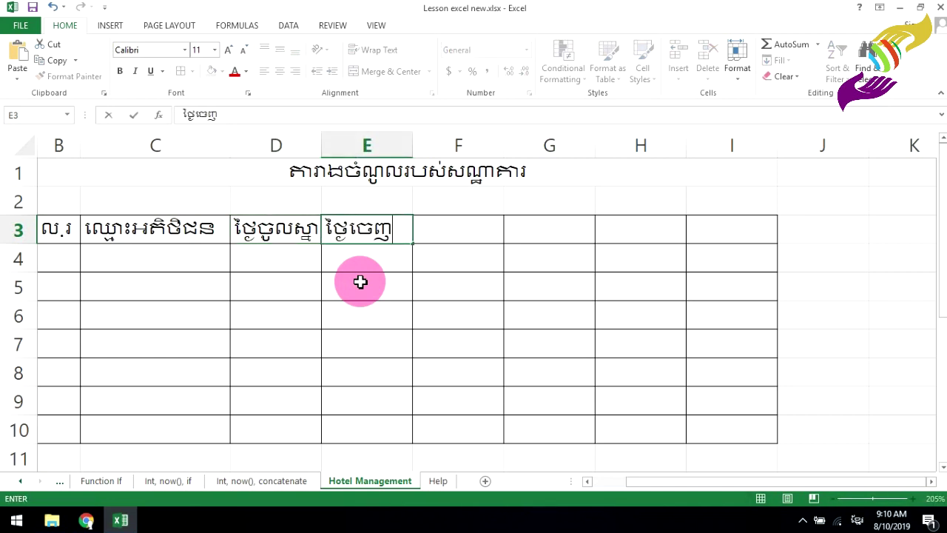
{"action": "key", "text": "Tab"}
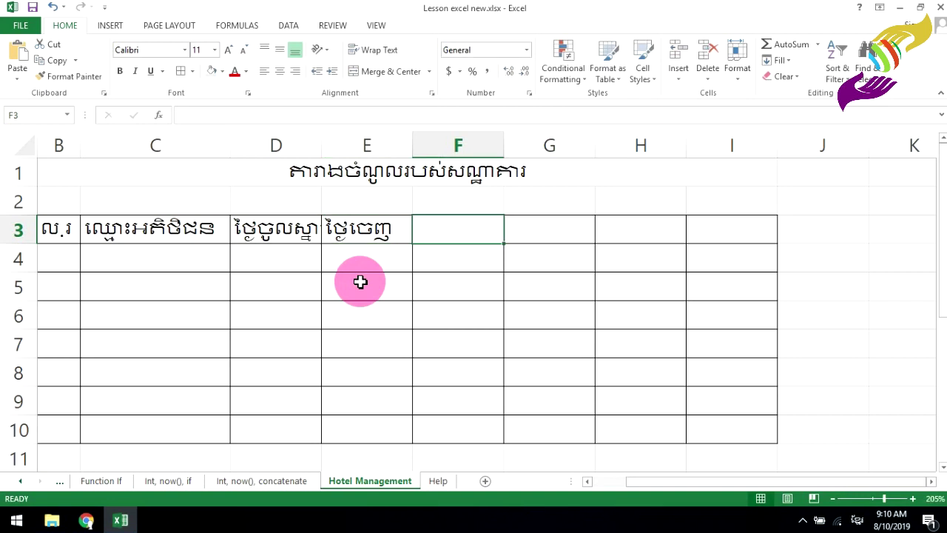
{"action": "type", "text": "ប្រភេ"}
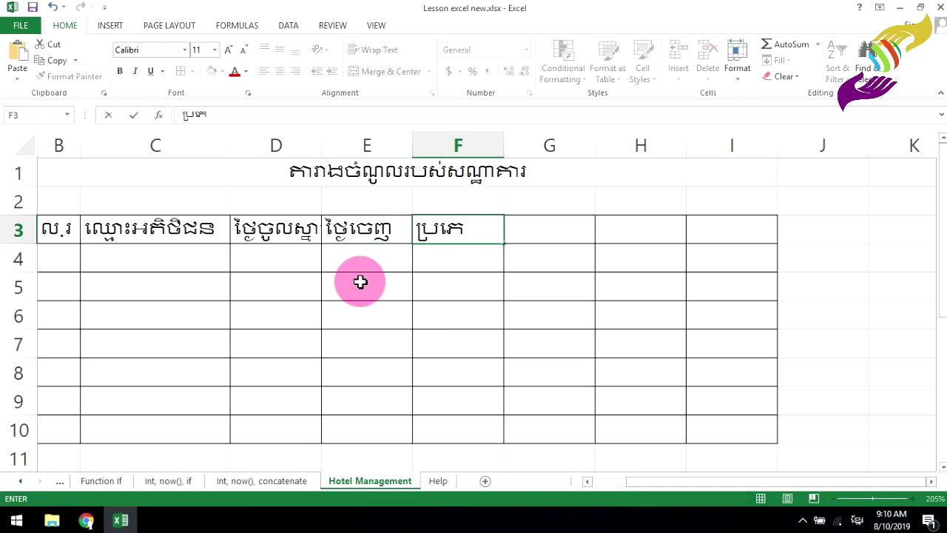
{"action": "type", "text": "ទ"}
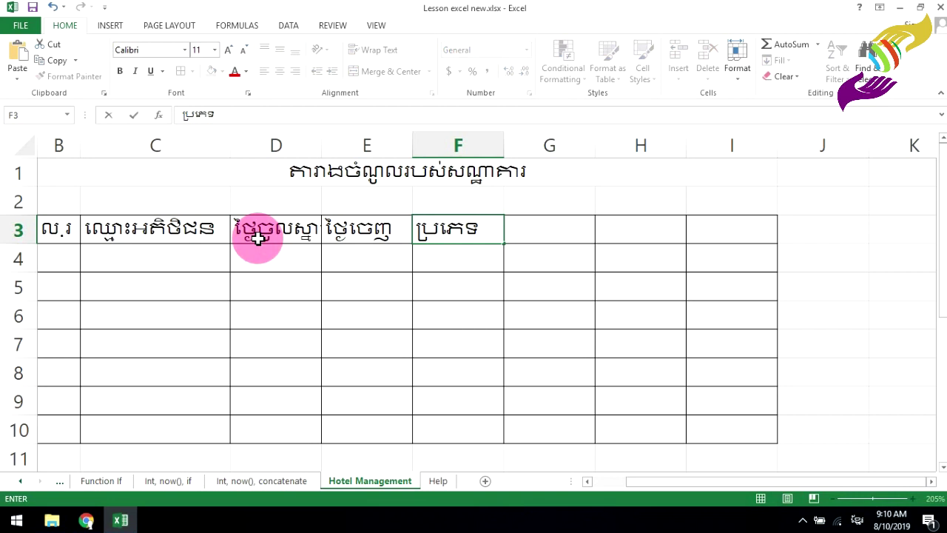
{"action": "type", "text": "បន្ទប់"}
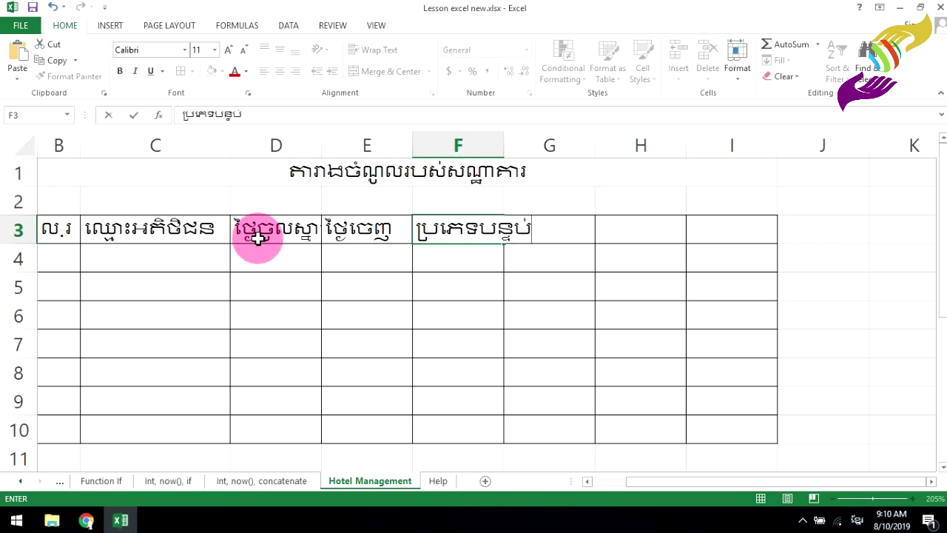
{"action": "key", "text": "Tab"}
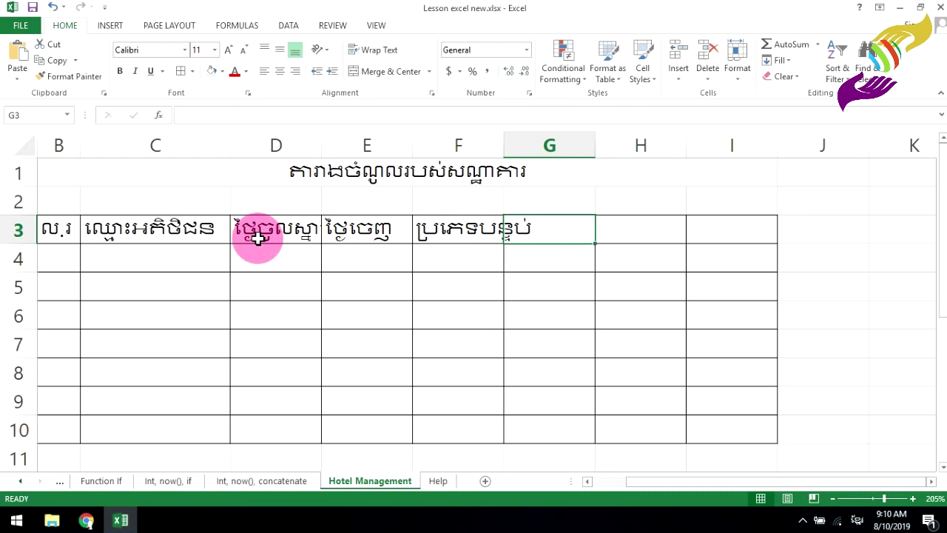
{"action": "type", "text": "ចំនួនថ្"}
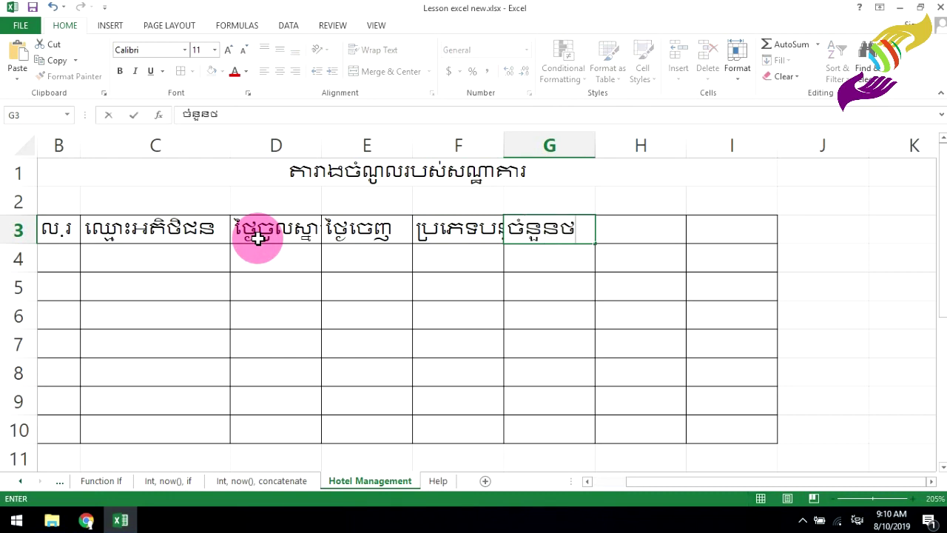
{"action": "type", "text": "ងៃស្នាក់នៅ"}
{"action": "key", "text": "Tab"}
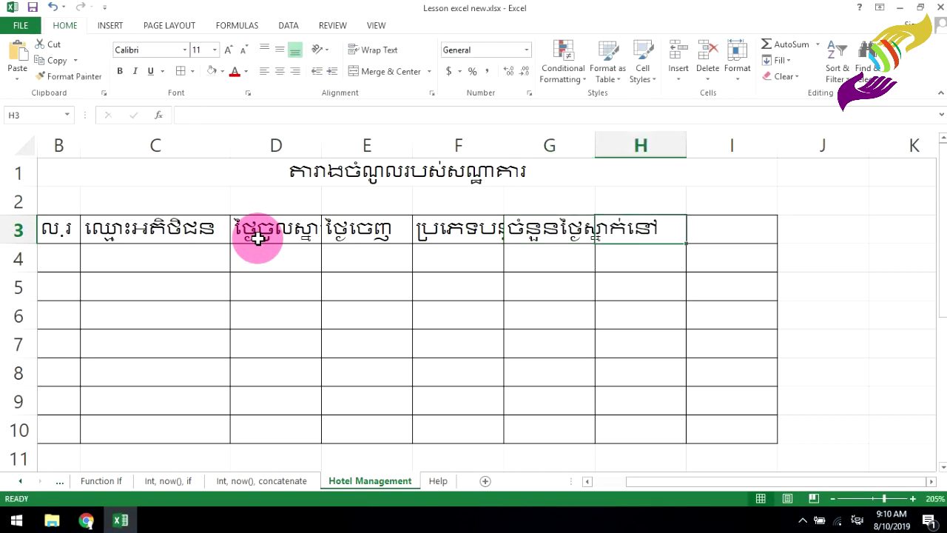
- Enter Khmer headings in H3 to J3: តម្លៃ, ចំណាយបម្រើ, ស
{"action": "type", "text": "តម្ល"}
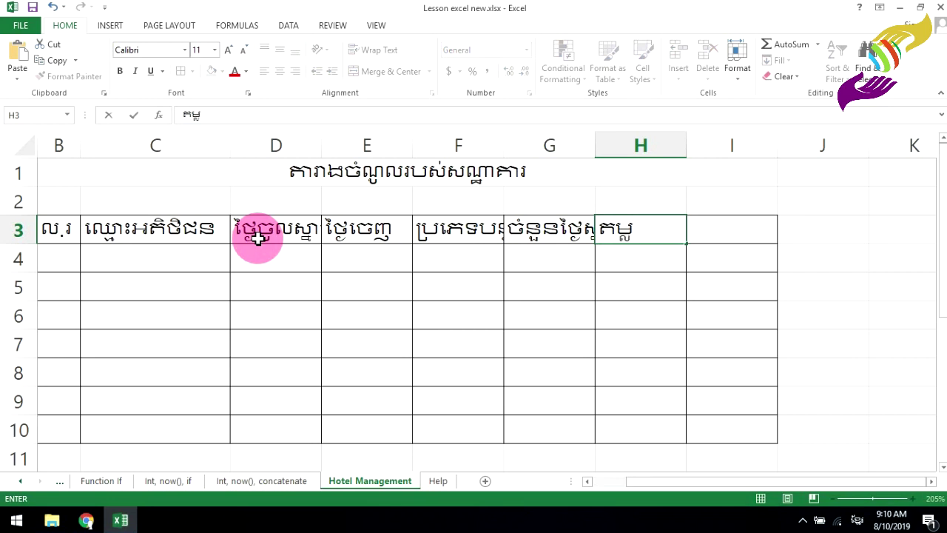
{"action": "type", "text": "ៃជួល"}
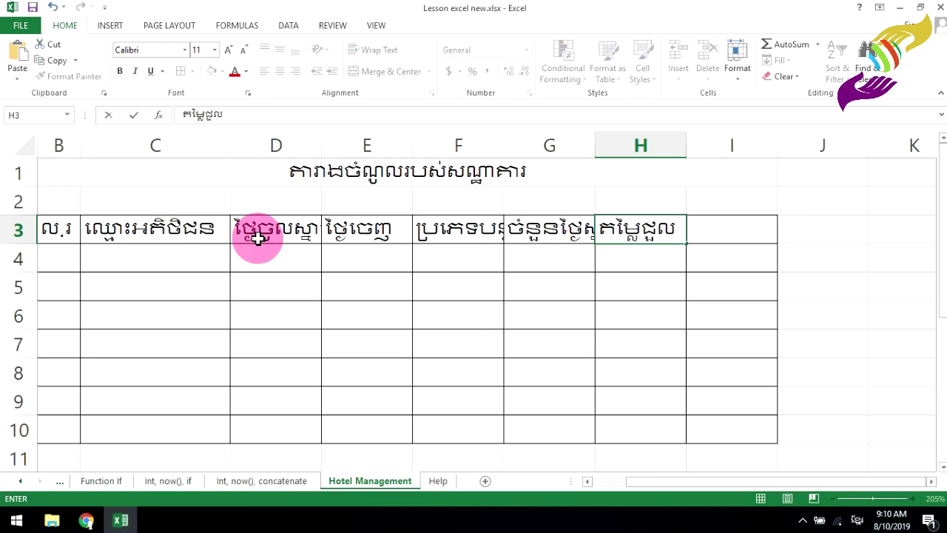
{"action": "key", "text": "Tab"}
{"action": "type", "text": "ចំ"}
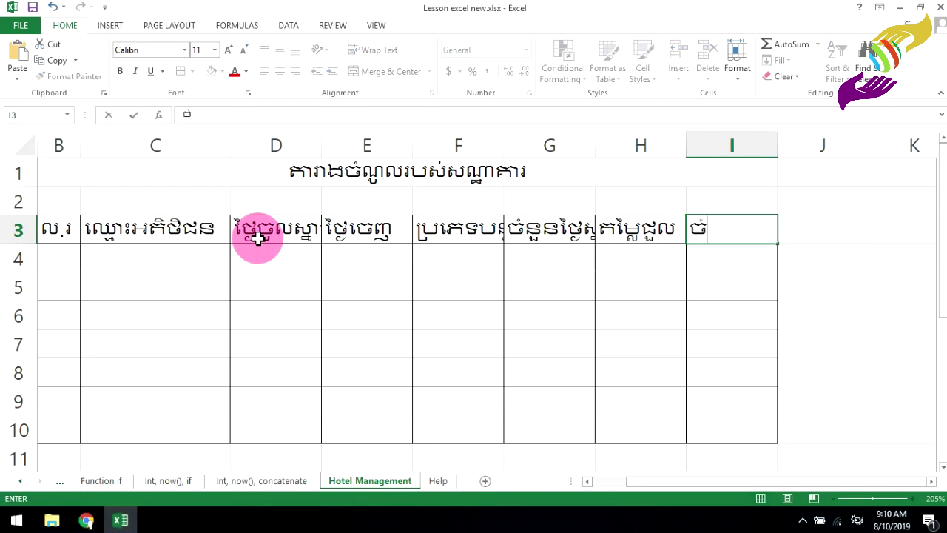
{"action": "type", "text": "ណាយ"}
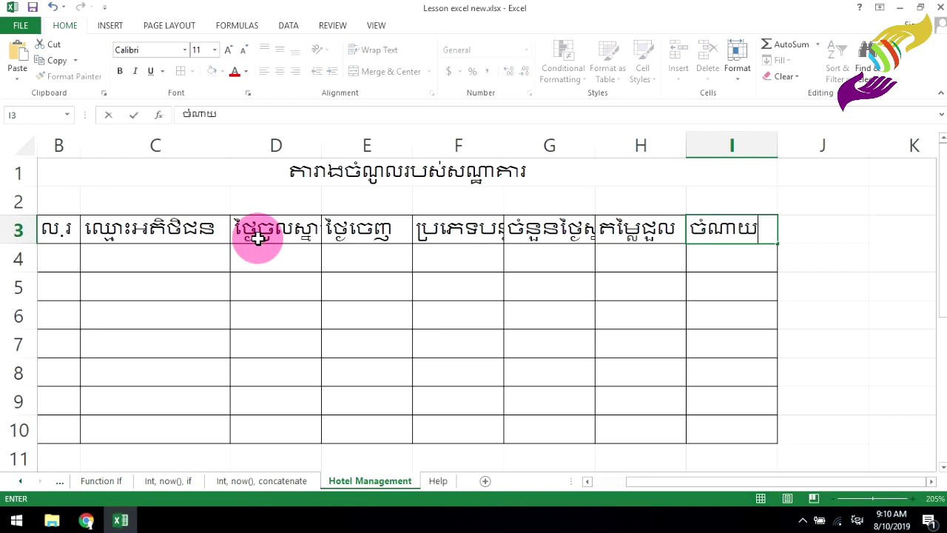
{"action": "type", "text": "បម្រើបន្ទប់"}
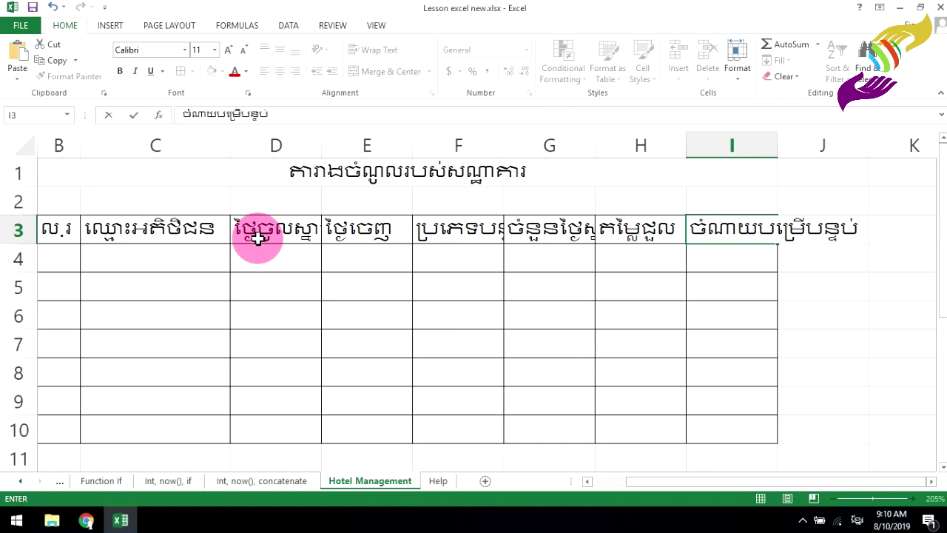
{"action": "key", "text": "Tab"}
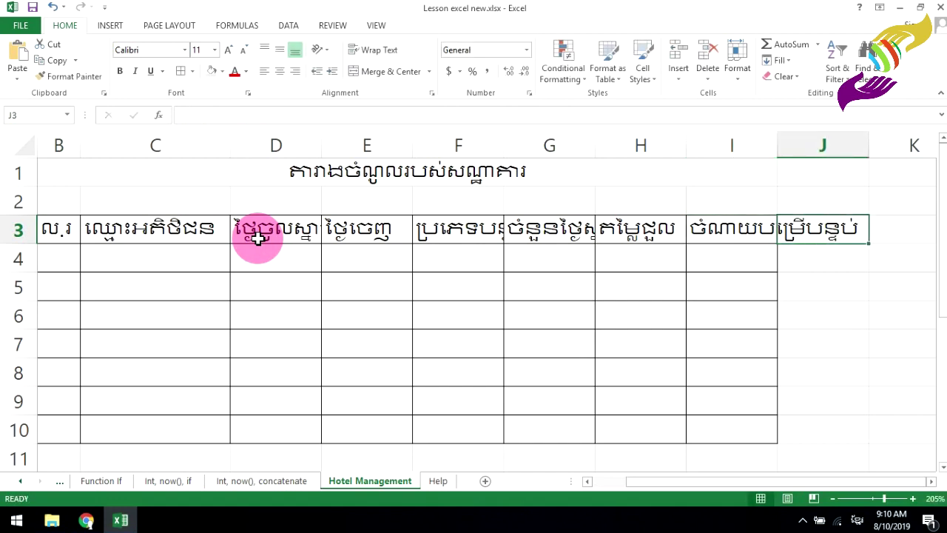
{"action": "type", "text": "សរុប"}
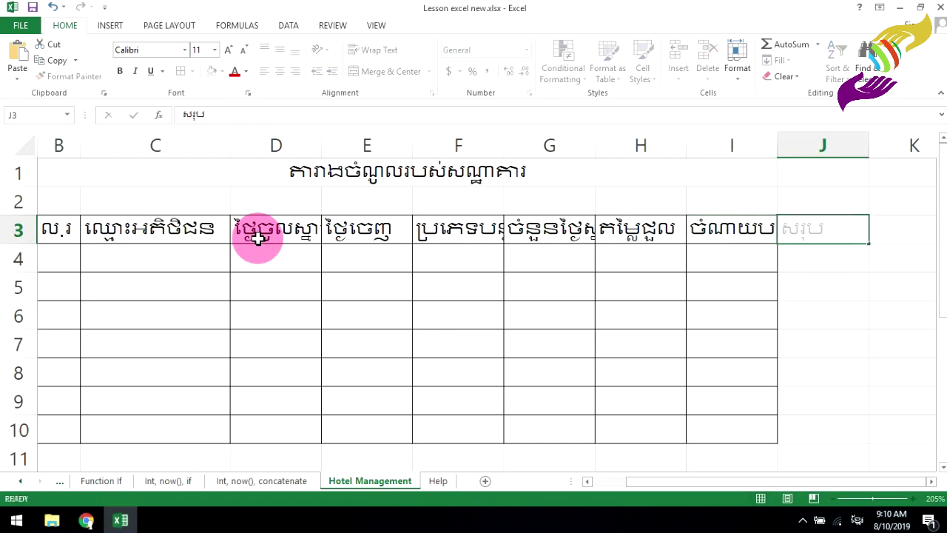
{"action": "key", "text": "Tab"}
{"action": "left_click", "coordinate": [407, 340]}
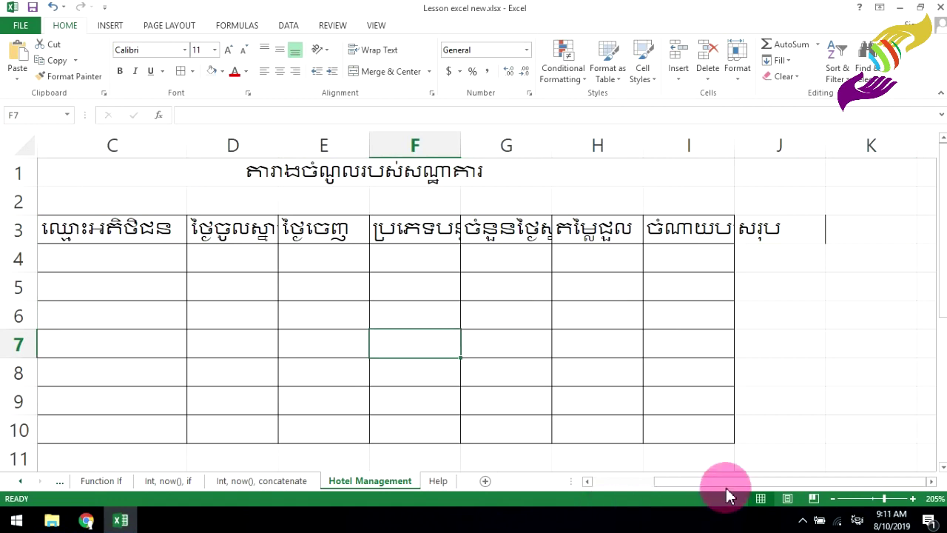
{"action": "left_click_drag", "start_coordinate": [726, 482], "coordinate": [599, 480]}
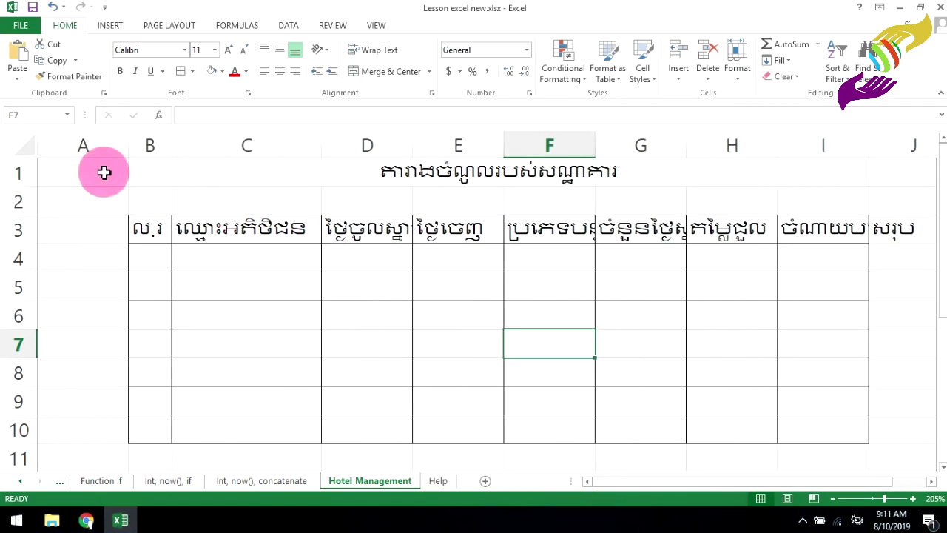
- Delete the empty column A so the table starts at column A
{"action": "left_click", "coordinate": [100, 144]}
{"action": "right_click", "coordinate": [99, 147]}
{"action": "left_click", "coordinate": [135, 264]}
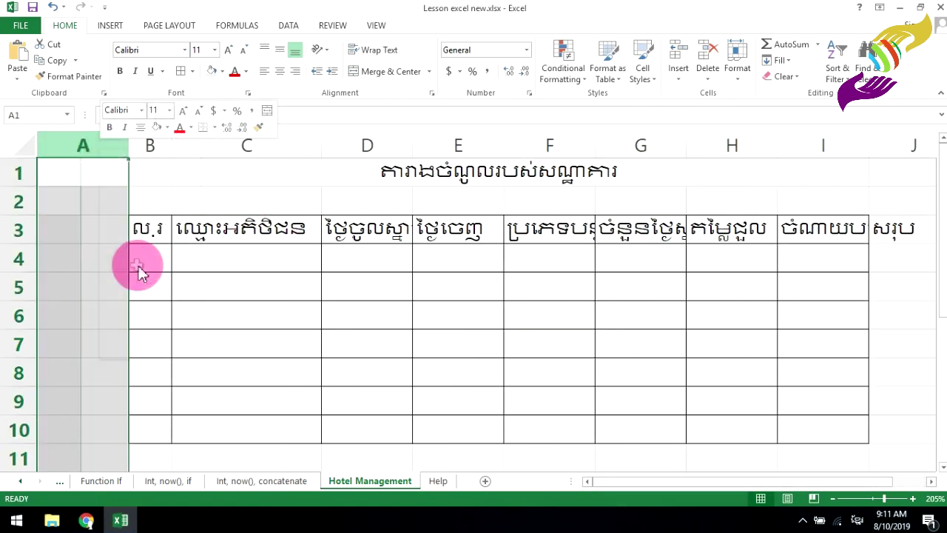
{"action": "left_click", "coordinate": [153, 259]}
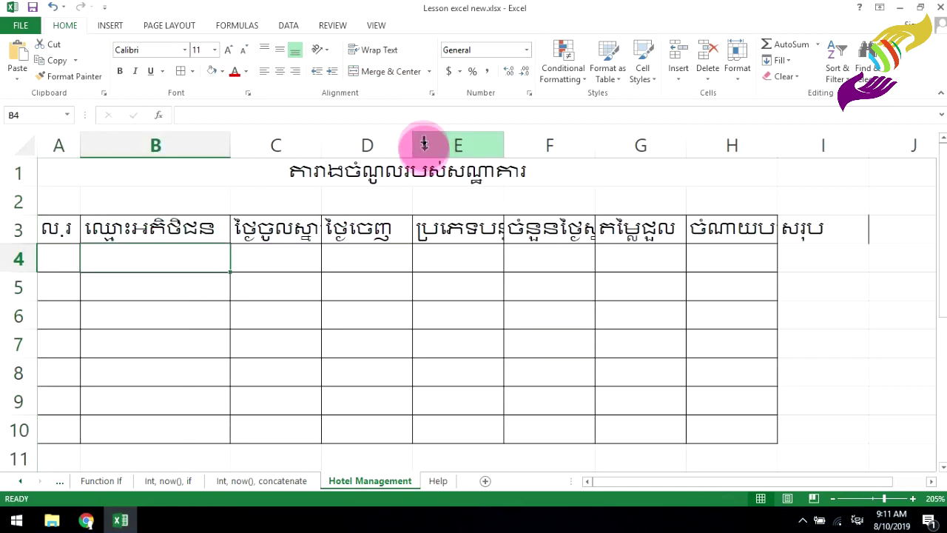
- Adjust columns C and D and auto-fit columns E through H to their headings
{"action": "left_click_drag", "start_coordinate": [413, 145], "coordinate": [403, 145]}
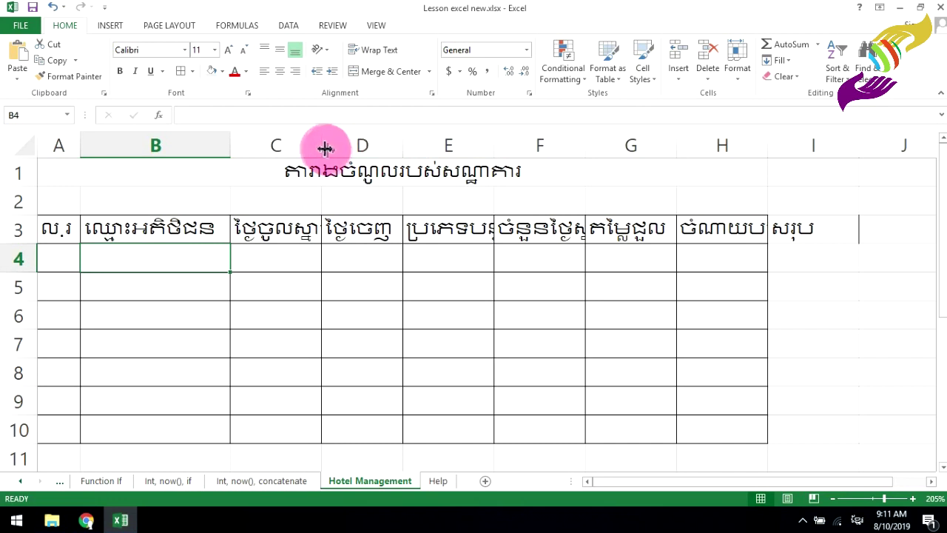
{"action": "left_click_drag", "start_coordinate": [322, 145], "coordinate": [350, 145]}
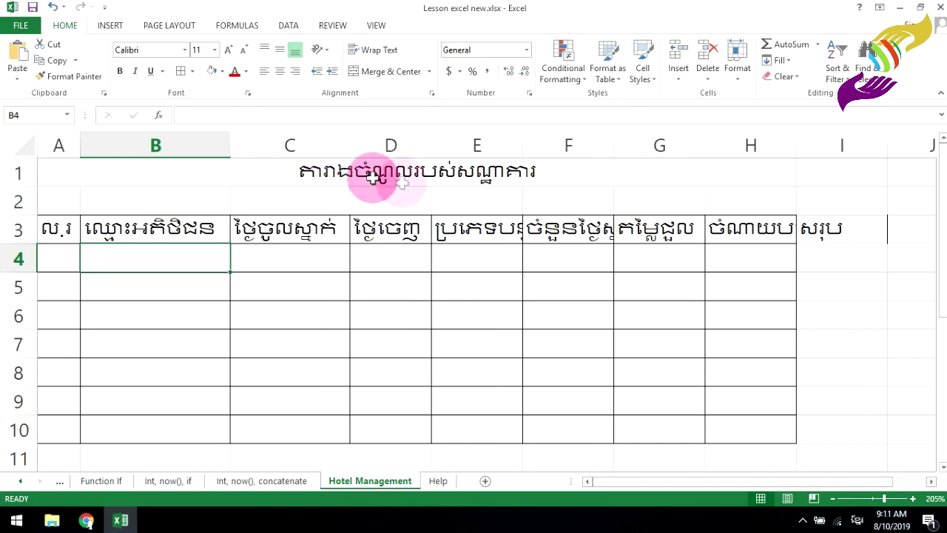
{"action": "double_click", "coordinate": [522, 145]}
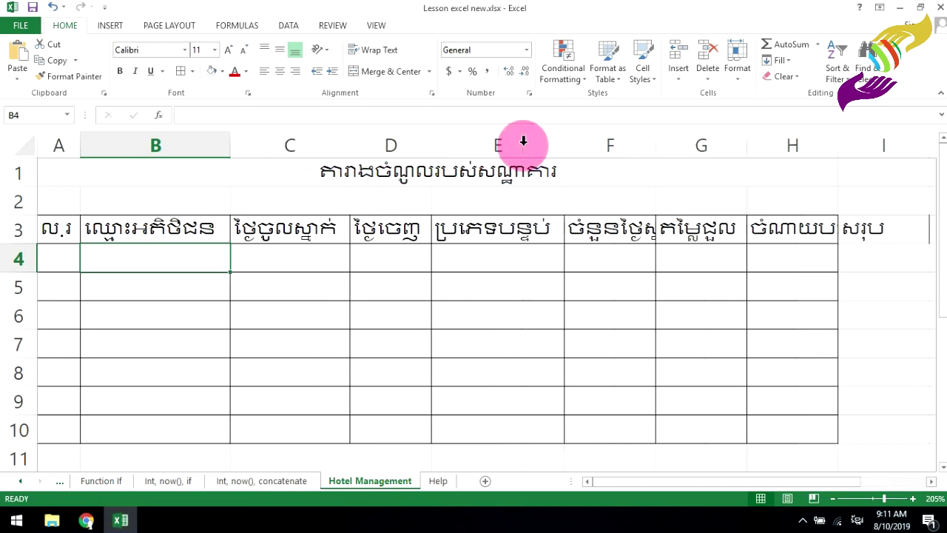
{"action": "double_click", "coordinate": [657, 151]}
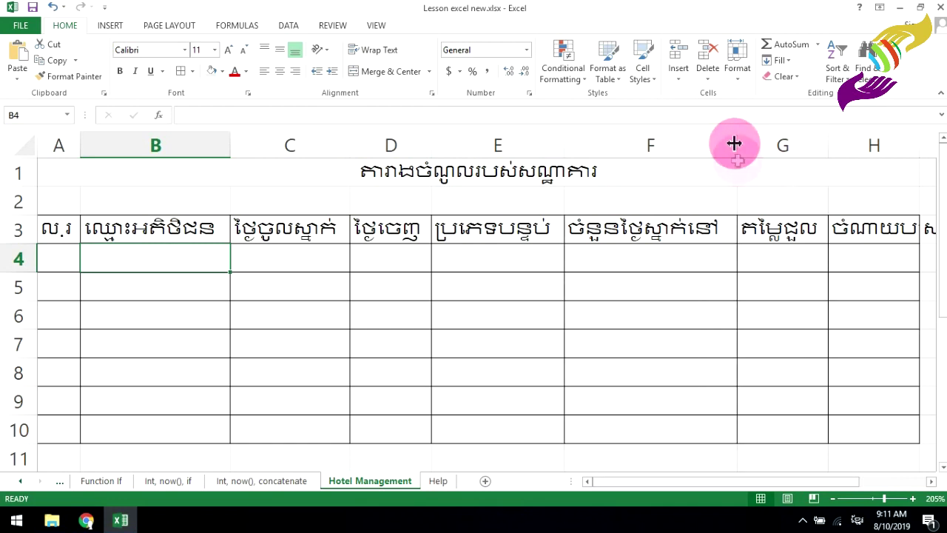
{"action": "double_click", "coordinate": [829, 143]}
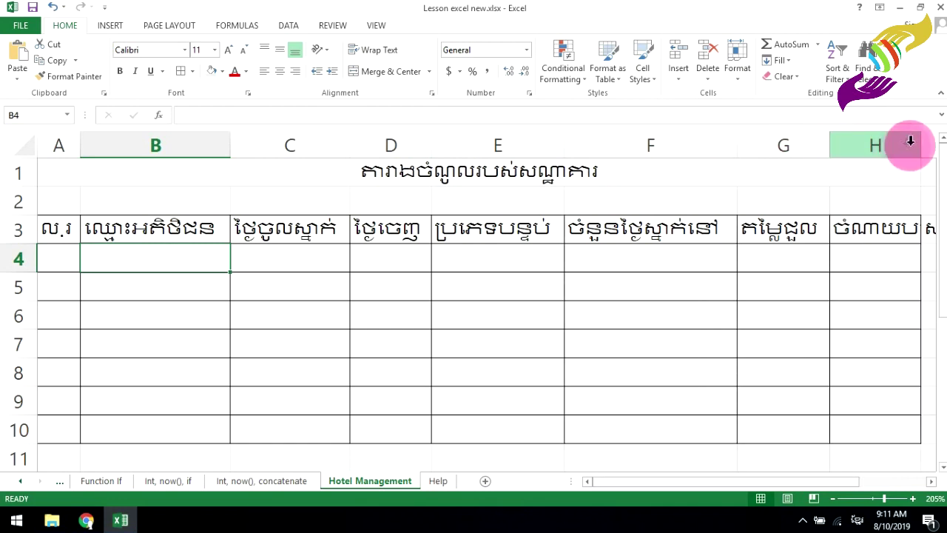
{"action": "double_click", "coordinate": [921, 143]}
{"action": "left_click_drag", "start_coordinate": [652, 489], "coordinate": [814, 487]}
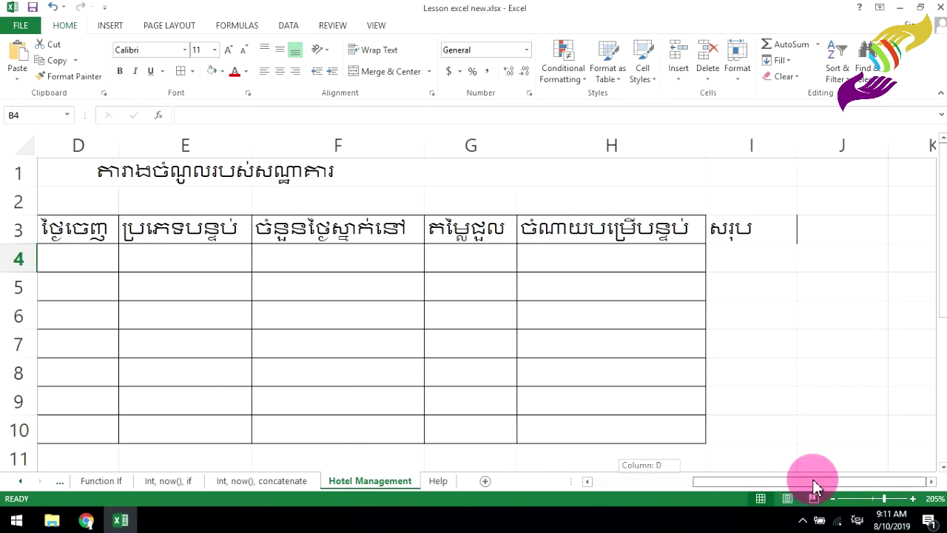
- Add borders to I3:I10 and widen column I
{"action": "left_click_drag", "start_coordinate": [732, 232], "coordinate": [732, 431]}
{"action": "left_click", "coordinate": [181, 71]}
{"action": "left_click_drag", "start_coordinate": [757, 138], "coordinate": [793, 141]}
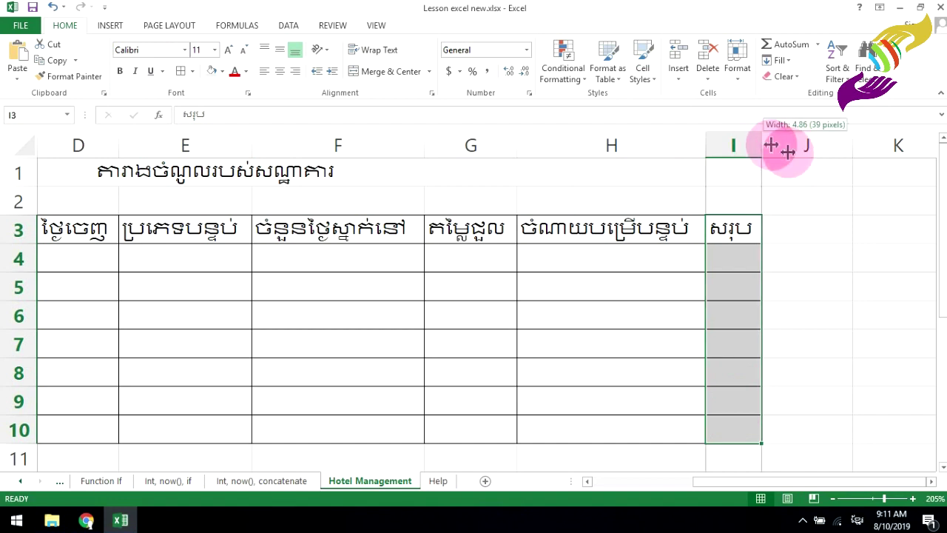
{"action": "left_click", "coordinate": [599, 315]}
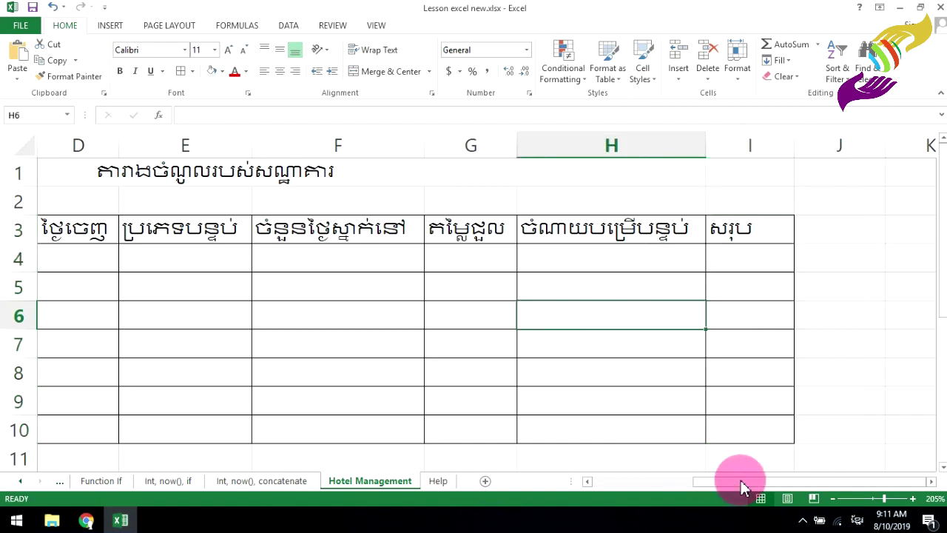
{"action": "left_click_drag", "start_coordinate": [740, 481], "coordinate": [560, 477]}
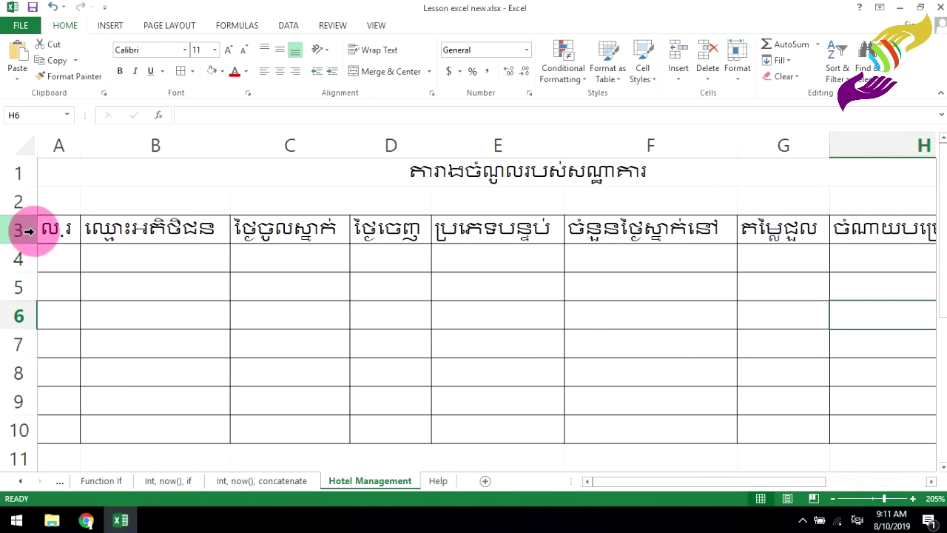
- Decrease the font size of header row 3, then go to cell A4
{"action": "left_click", "coordinate": [22, 229]}
{"action": "left_click", "coordinate": [244, 53]}
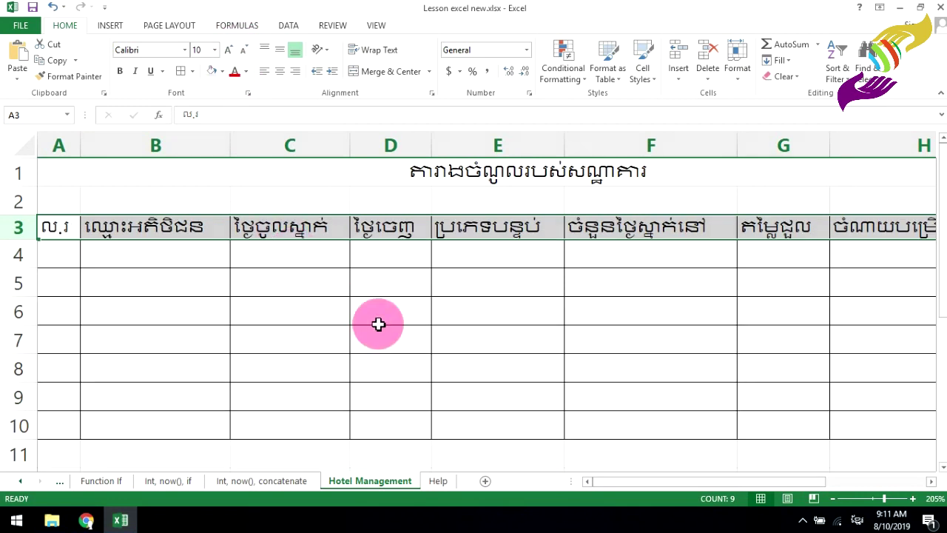
{"action": "left_click", "coordinate": [377, 320]}
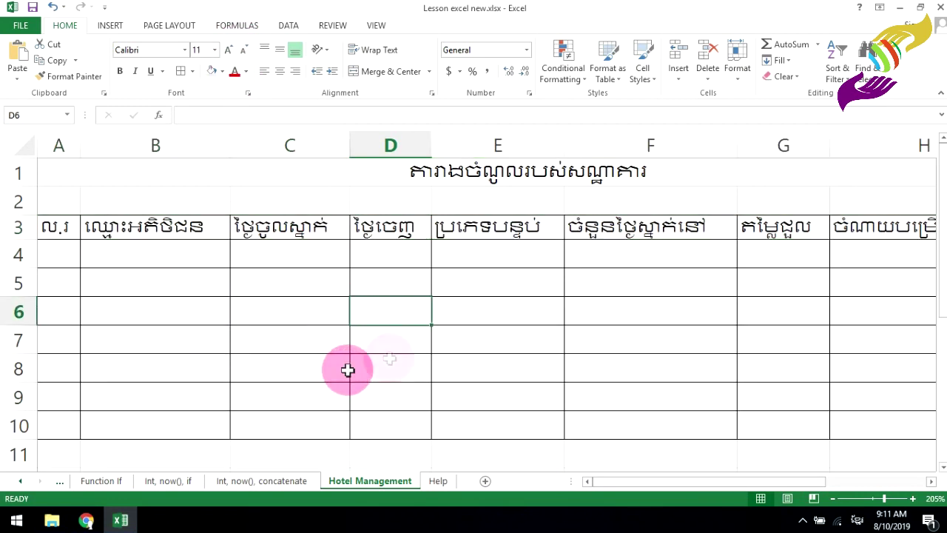
{"action": "scroll", "coordinate": [485, 311], "scroll_direction": "down", "scroll_amount": 1}
{"action": "scroll", "coordinate": [485, 311], "scroll_direction": "down", "scroll_amount": 1}
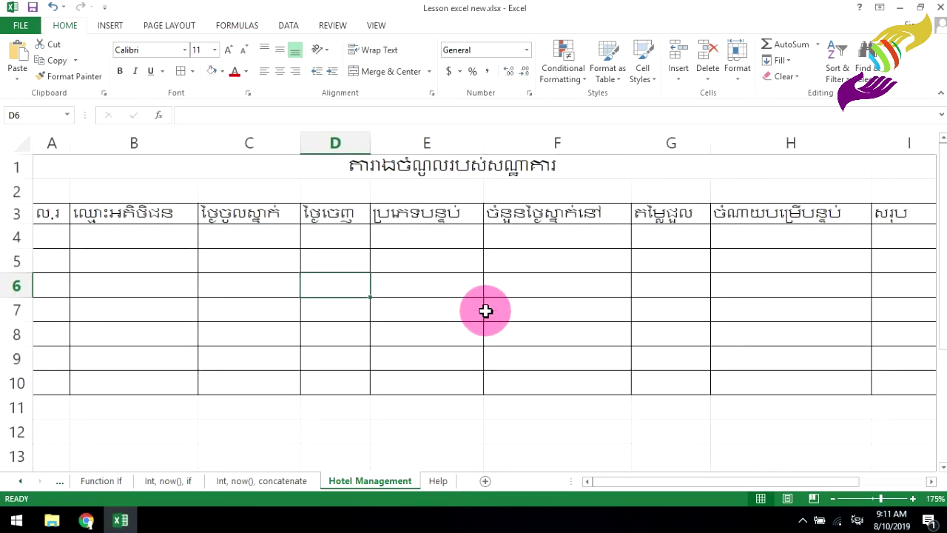
{"action": "scroll", "coordinate": [485, 311], "scroll_direction": "down", "scroll_amount": 1}
{"action": "left_click", "coordinate": [59, 225]}
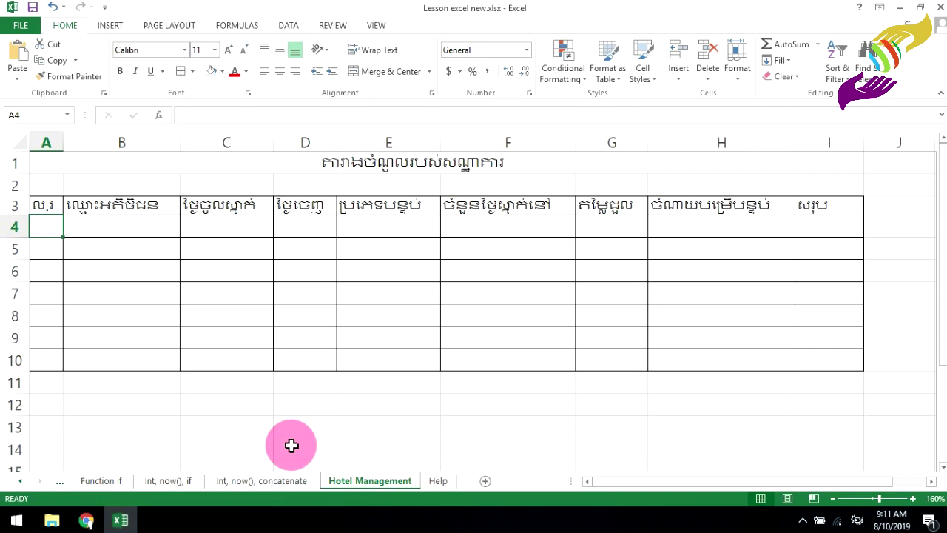
- Enter 1 in A4, fill it as a 1–7 series down to A10, and centre it
{"action": "type", "text": "១"}
{"action": "key", "text": "BackSpace"}
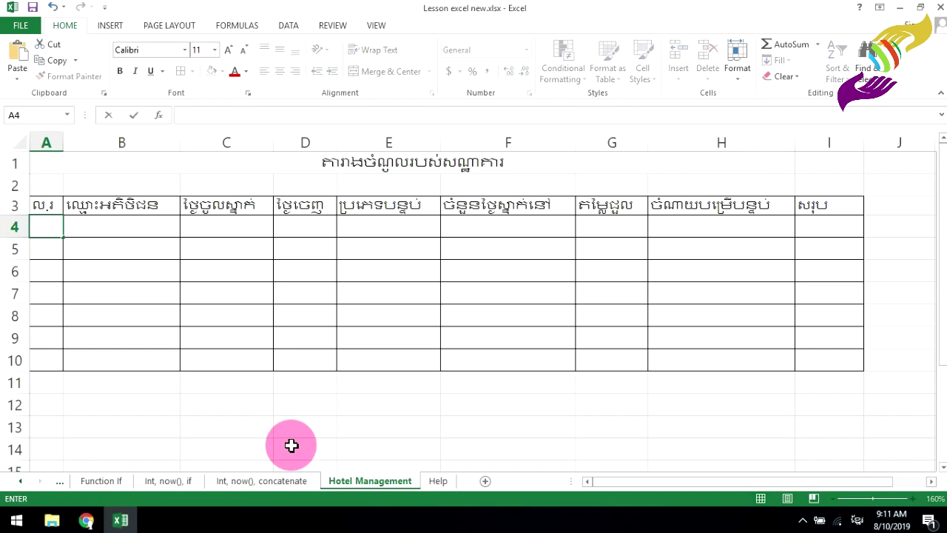
{"action": "type", "text": "1"}
{"action": "left_click", "coordinate": [227, 319]}
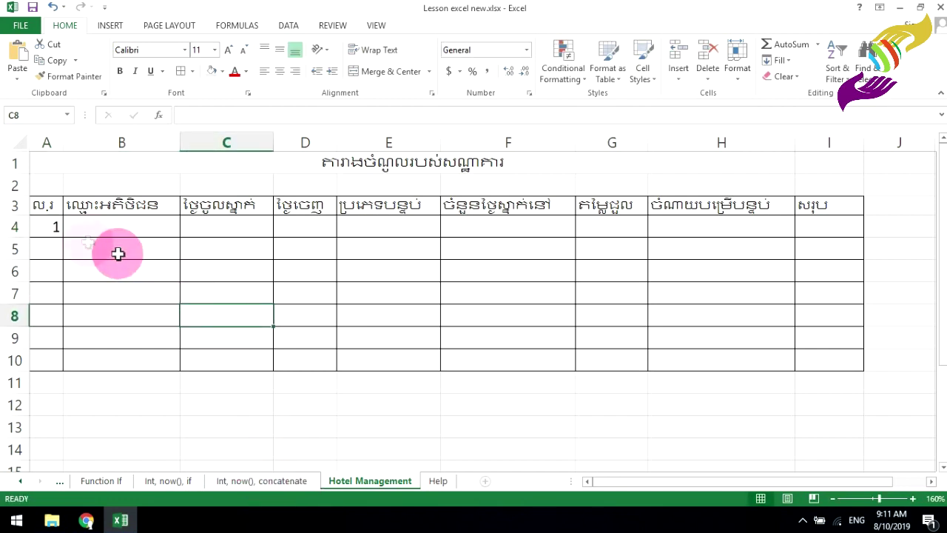
{"action": "left_click", "coordinate": [49, 225]}
{"action": "left_click_drag", "start_coordinate": [64, 237], "coordinate": [65, 371]}
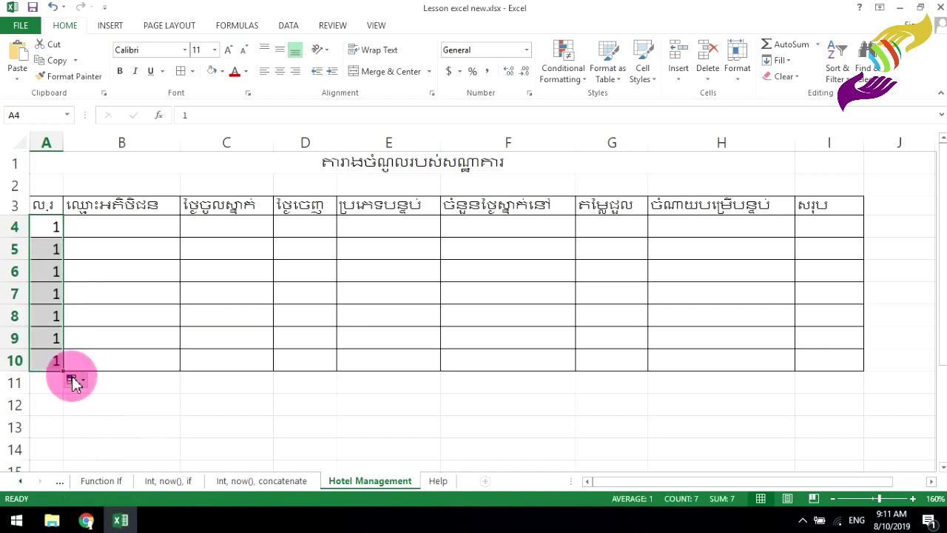
{"action": "left_click", "coordinate": [71, 380]}
{"action": "left_click", "coordinate": [107, 414]}
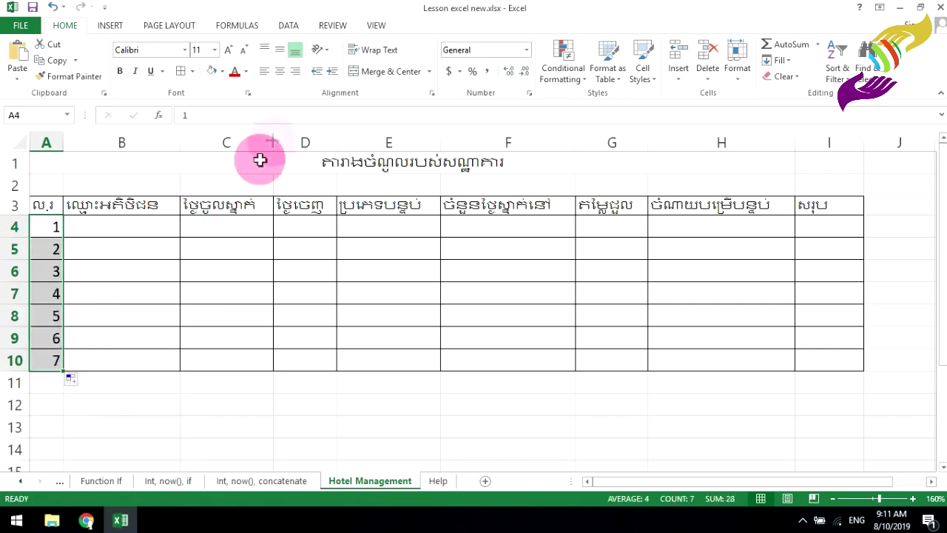
{"action": "left_click", "coordinate": [279, 71]}
{"action": "left_click", "coordinate": [118, 226]}
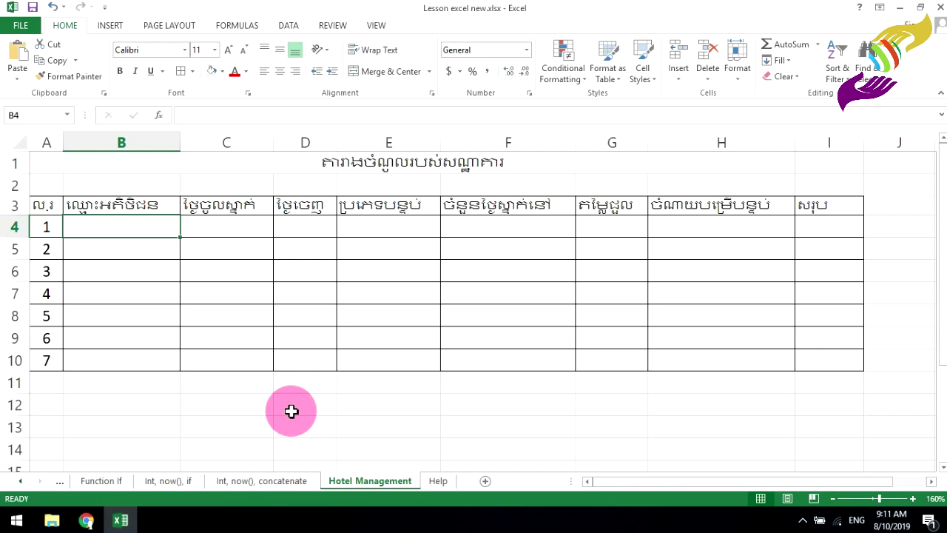
- Type the first four guests' full names into B4:B7
{"action": "type", "text": "K"}
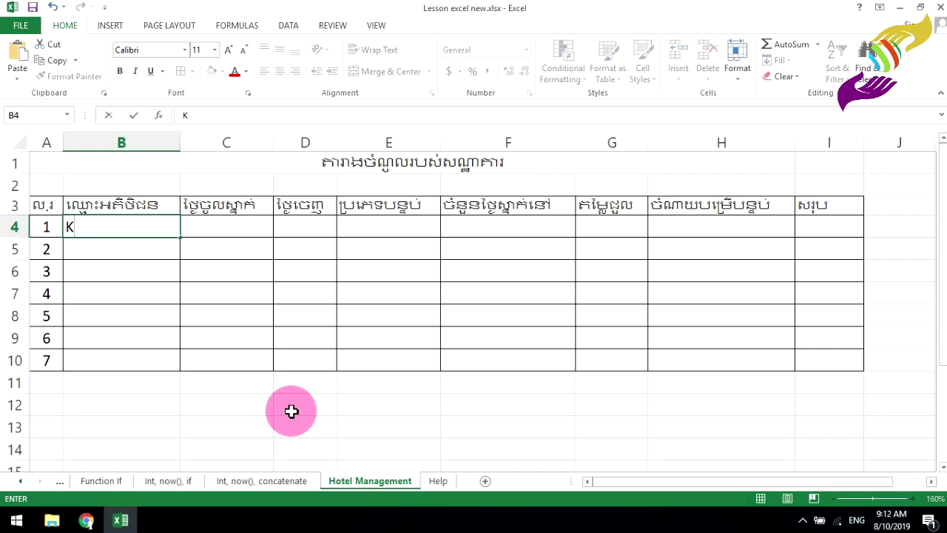
{"action": "type", "text": "he"}
{"action": "type", "text": "m S"}
{"action": "type", "text": "okphea"}
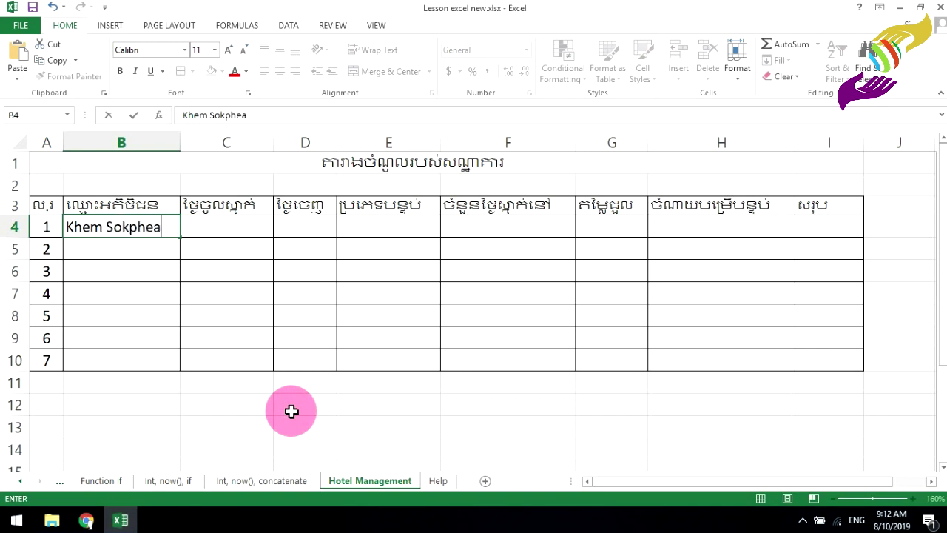
{"action": "type", "text": "k"}
{"action": "key", "text": "Return"}
{"action": "type", "text": "Leng B"}
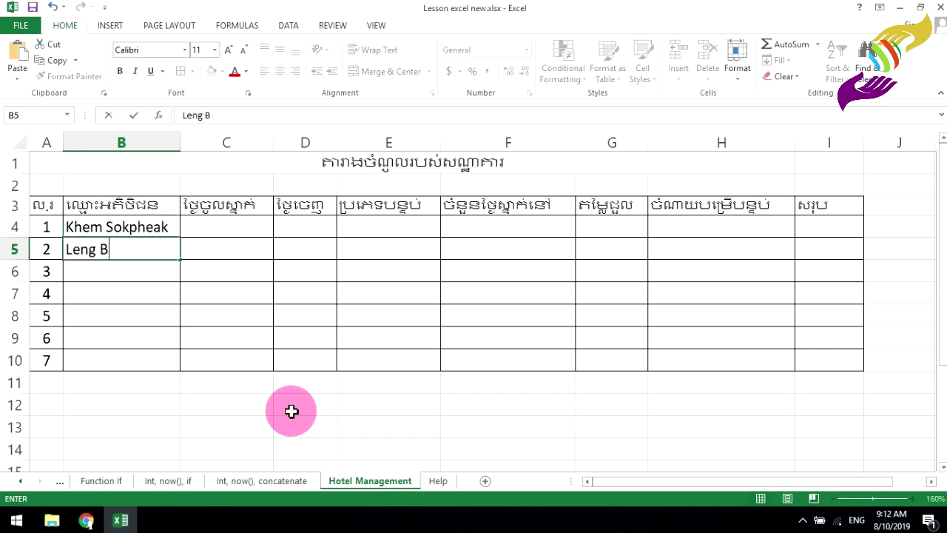
{"action": "type", "text": "unsen"}
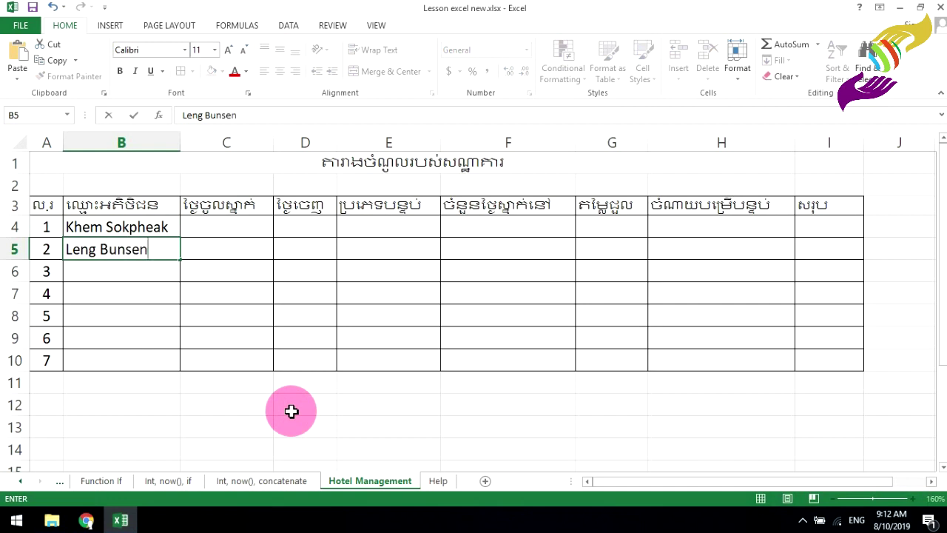
{"action": "type", "text": "g"}
{"action": "key", "text": "Return"}
{"action": "type", "text": "Keo Sokha"}
{"action": "key", "text": "Return"}
{"action": "type", "text": "Sok Sokha"}
{"action": "key", "text": "Return"}
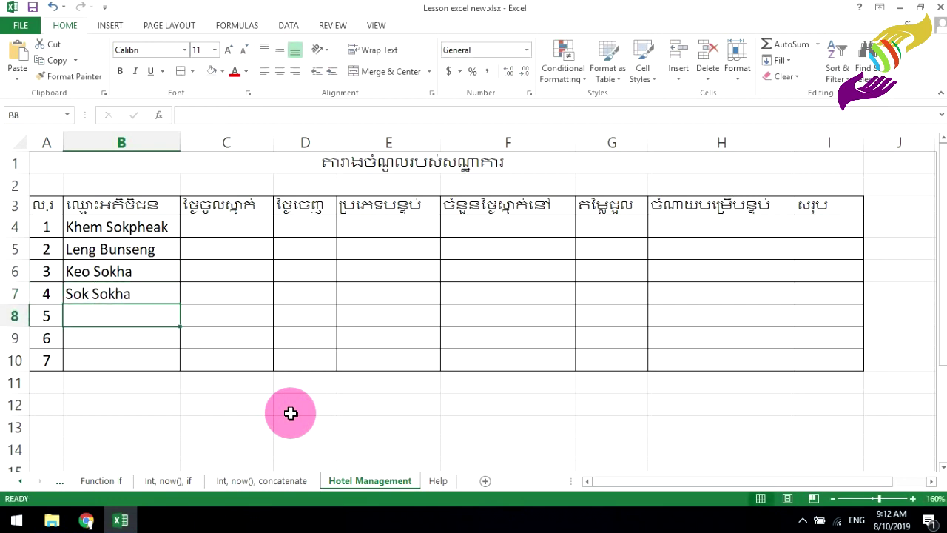
- Type the remaining three guests' full names into B8:B10
{"action": "type", "text": "Sok Sokha"}
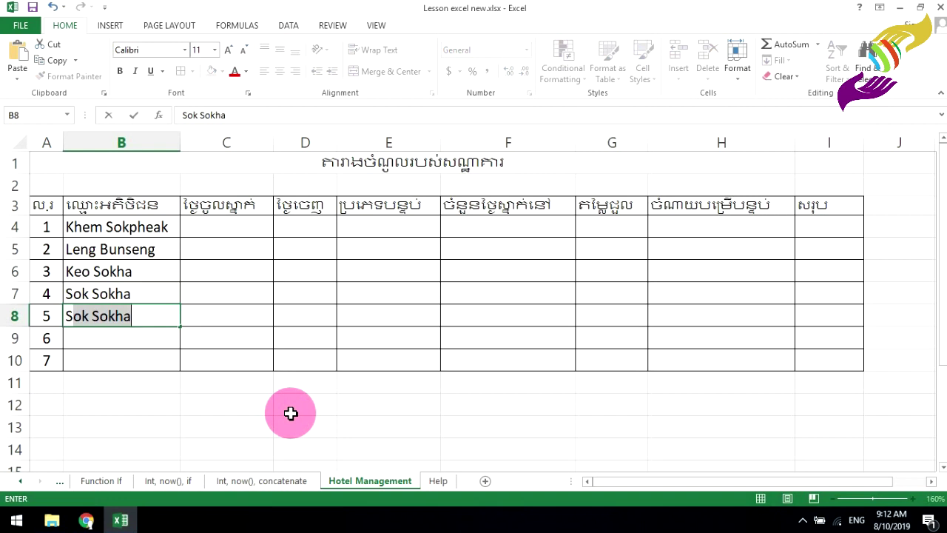
{"action": "key", "text": "BackSpace"}
{"action": "key", "text": "BackSpace"}
{"action": "type", "text": "Ly Si"}
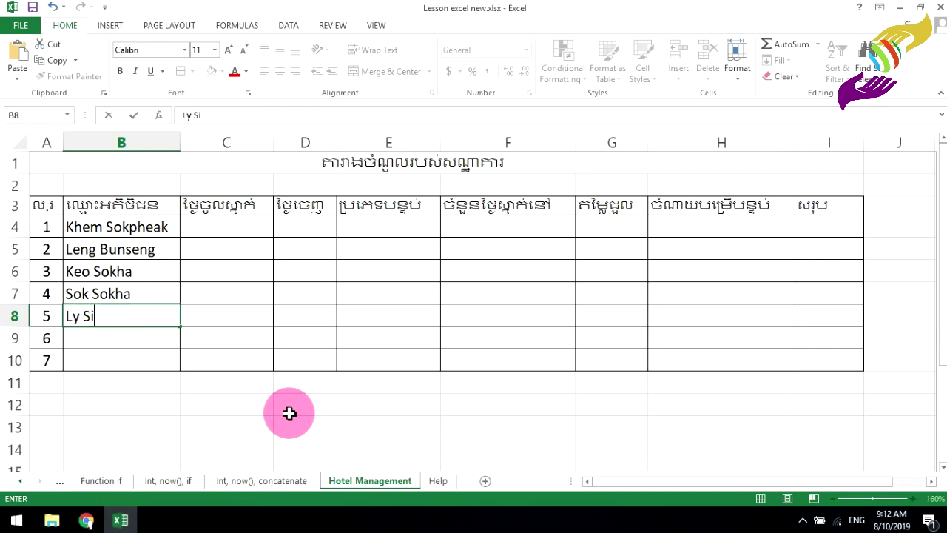
{"action": "type", "text": "nourn"}
{"action": "key", "text": "Return"}
{"action": "type", "text": "Lim "}
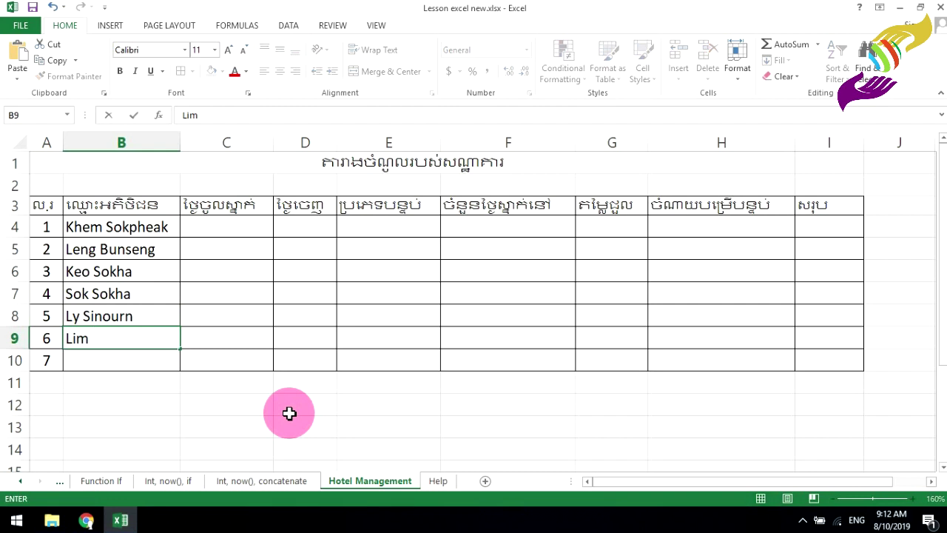
{"action": "type", "text": "Chan"}
{"action": "type", "text": "ty"}
{"action": "key", "text": "ctrl+Return"}
{"action": "key", "text": "Down"}
{"action": "type", "text": "Chan"}
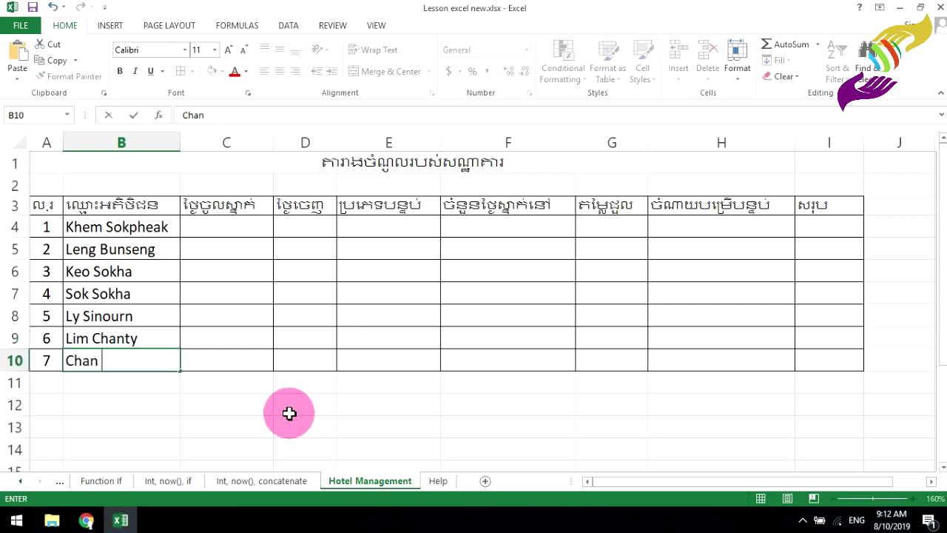
{"action": "type", "text": " Dara"}
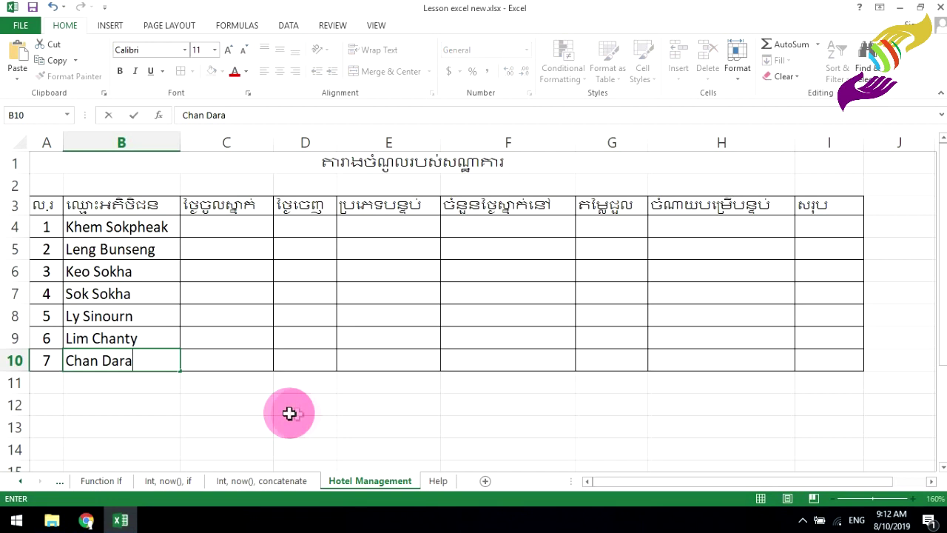
{"action": "left_click", "coordinate": [252, 226]}
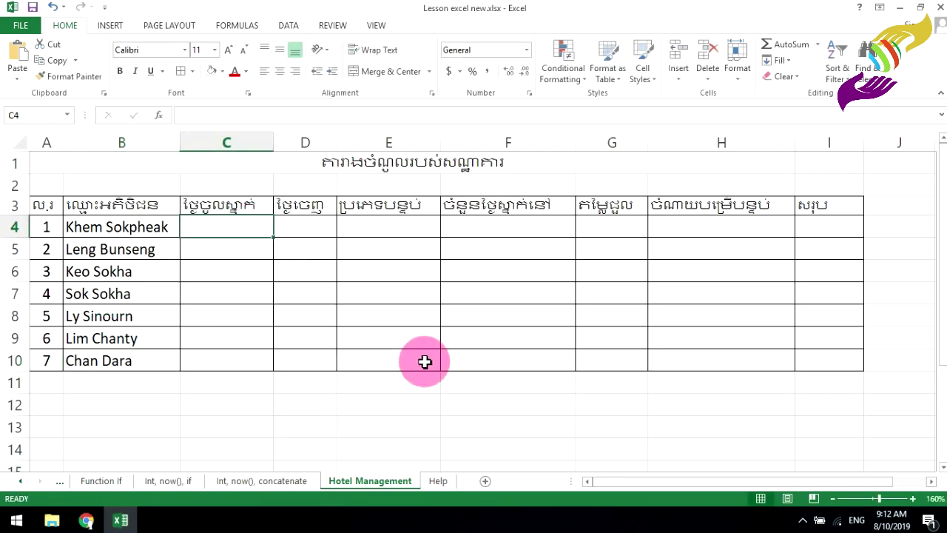
- Widen column D and give C4:D10 the custom number format 'mmm dd yy'
{"action": "left_click_drag", "start_coordinate": [338, 143], "coordinate": [360, 148]}
{"action": "left_click_drag", "start_coordinate": [249, 226], "coordinate": [304, 361]}
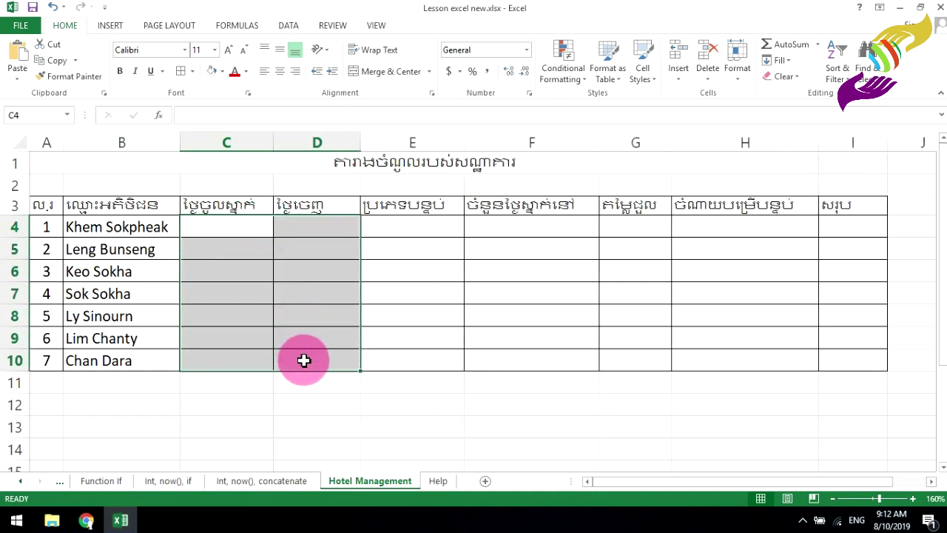
{"action": "left_click", "coordinate": [529, 93]}
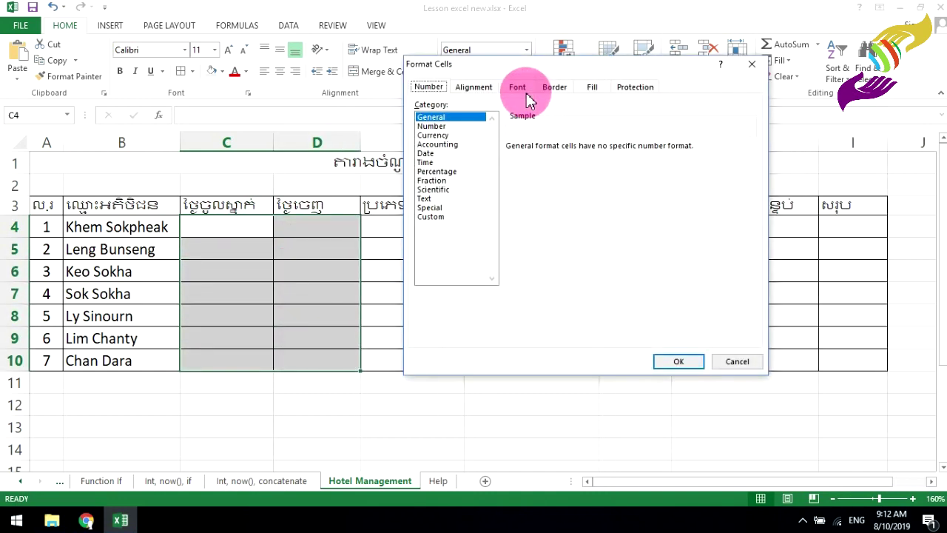
{"action": "left_click", "coordinate": [444, 216]}
{"action": "double_click", "coordinate": [571, 159]}
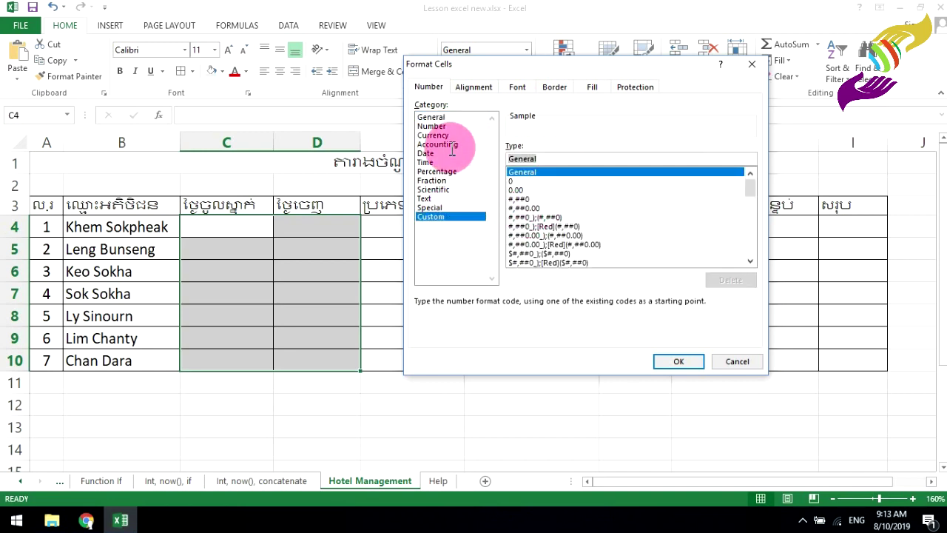
{"action": "type", "text": "mmm dd yy"}
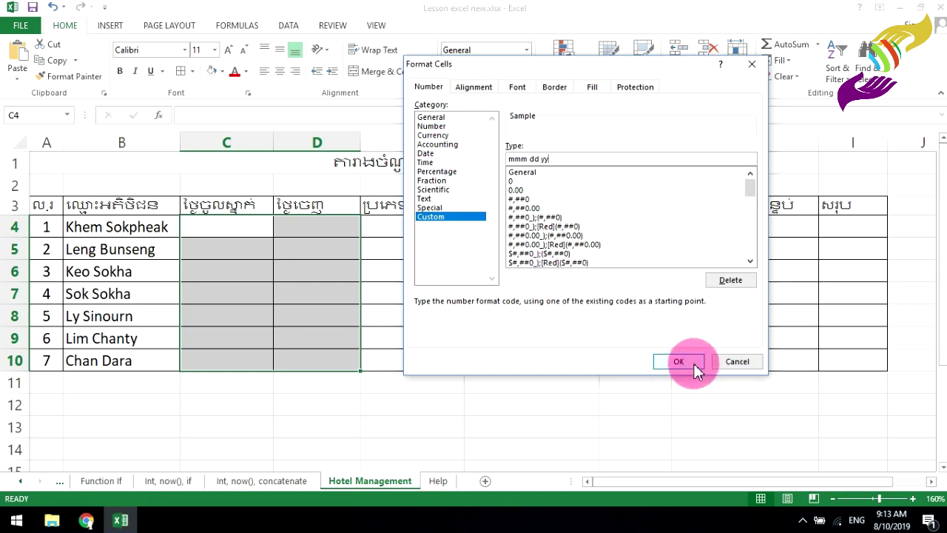
{"action": "left_click", "coordinate": [696, 368]}
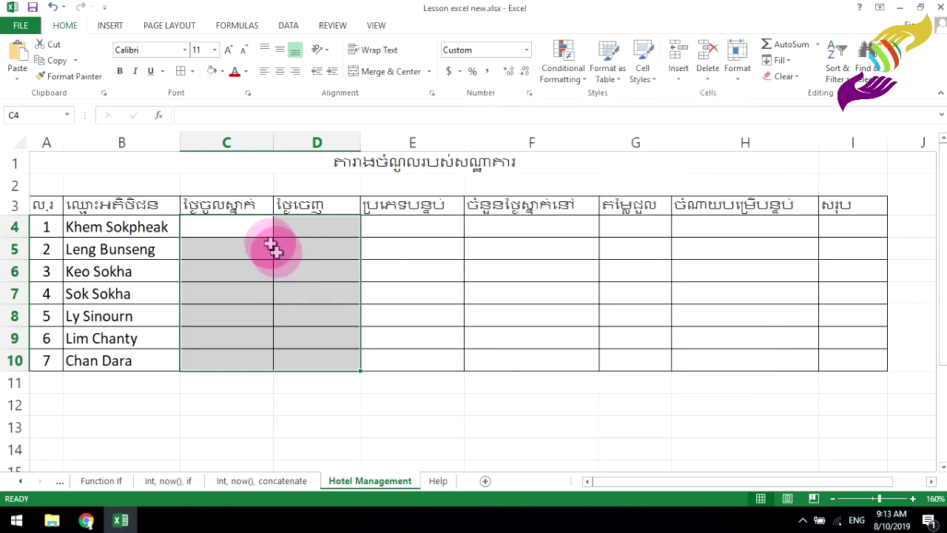
{"action": "left_click", "coordinate": [239, 228]}
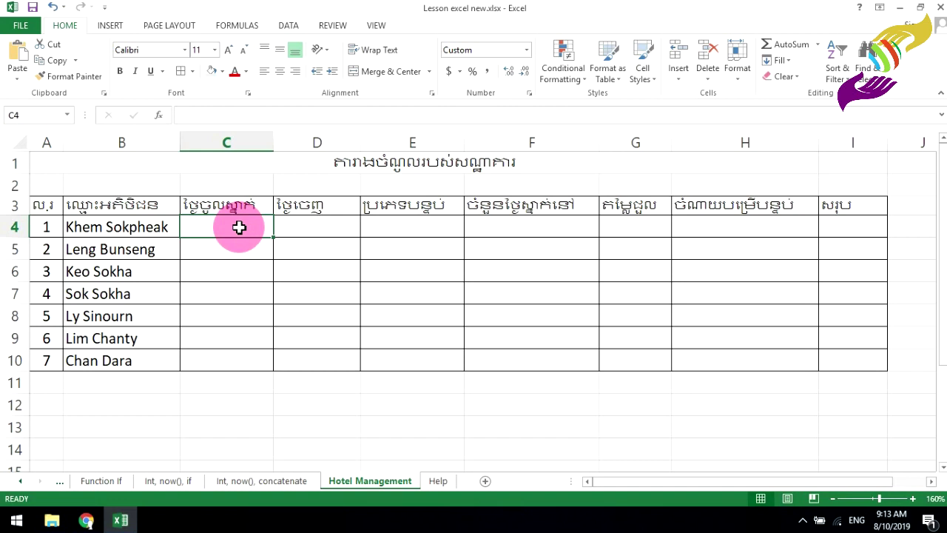
- Enter check-in dates 1-2-14, 2-5-14, 3-6-14 and 5-7-14 in C4:C7
{"action": "type", "text": "1-2-14"}
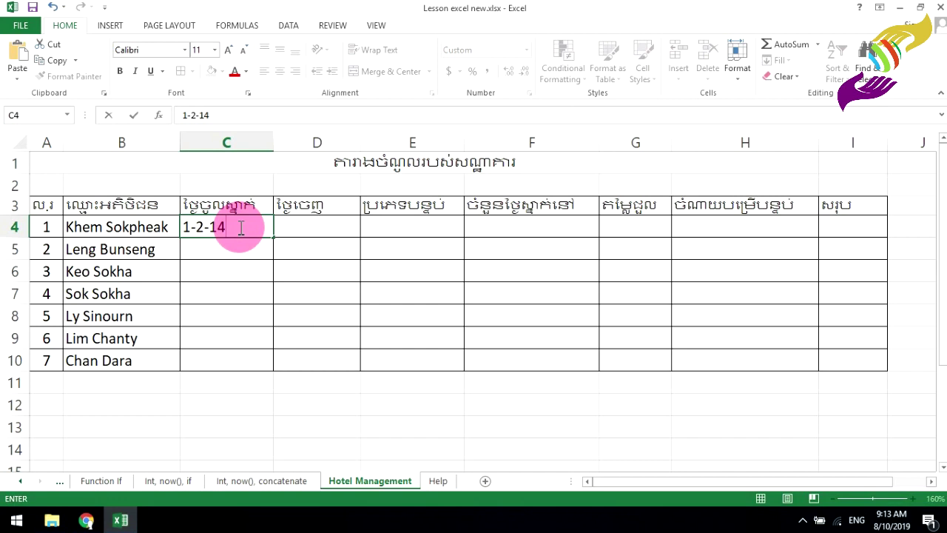
{"action": "key", "text": "Return"}
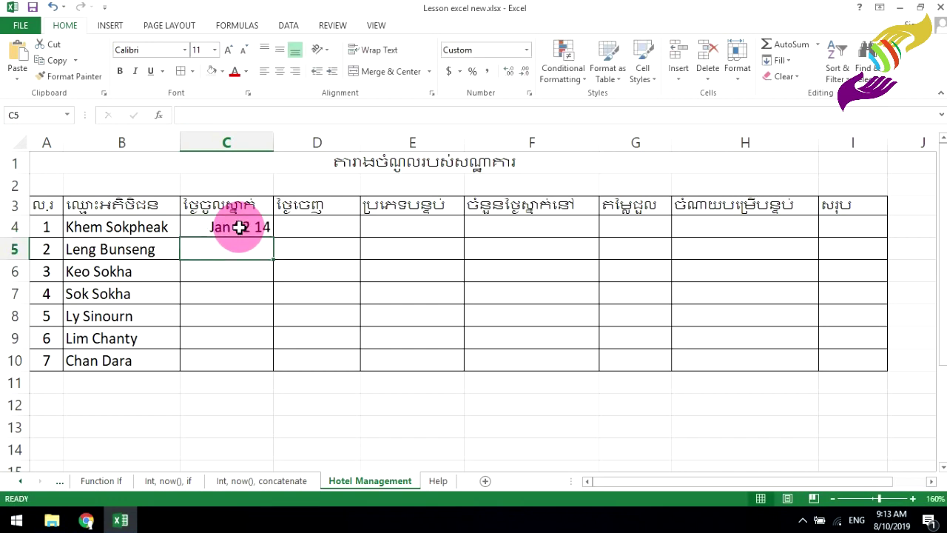
{"action": "type", "text": "2"}
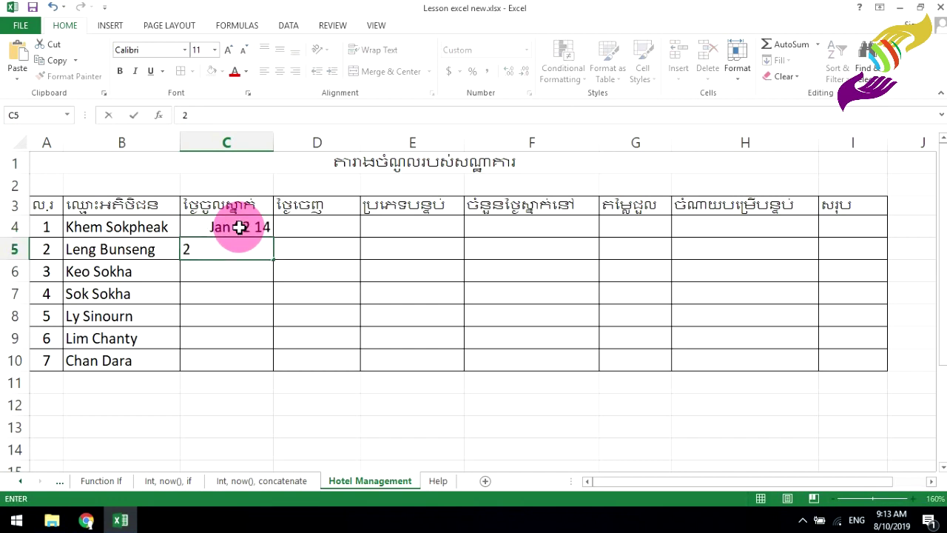
{"action": "type", "text": "-5-14"}
{"action": "key", "text": "Return"}
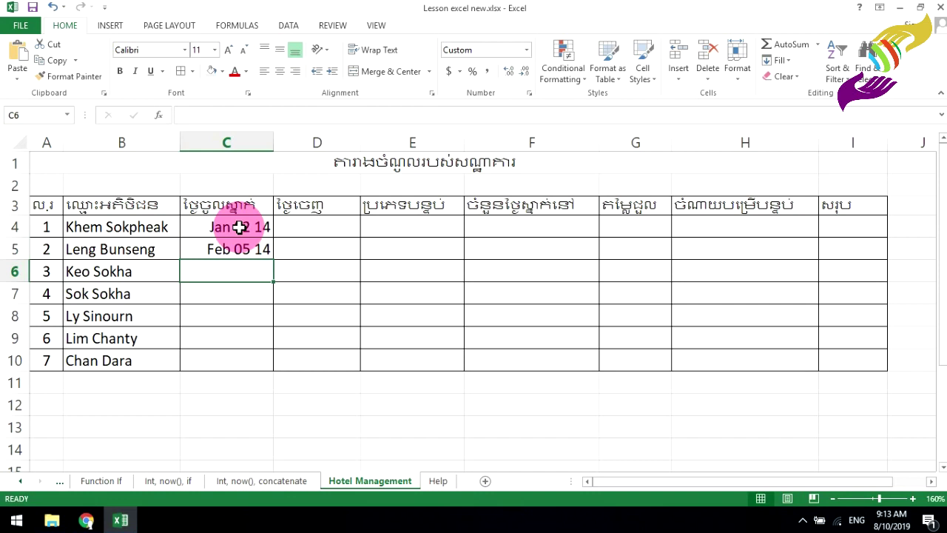
{"action": "type", "text": "3-"}
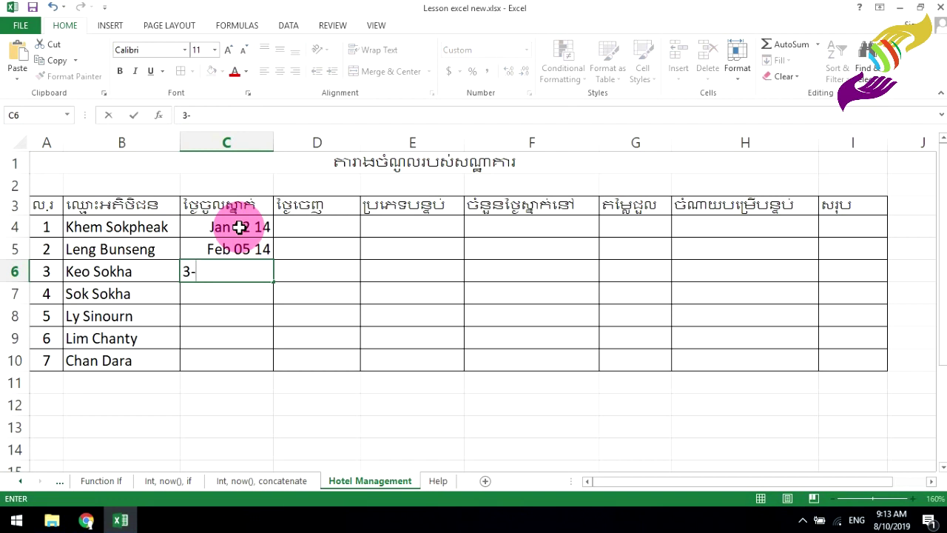
{"action": "type", "text": "6-14"}
{"action": "key", "text": "Return"}
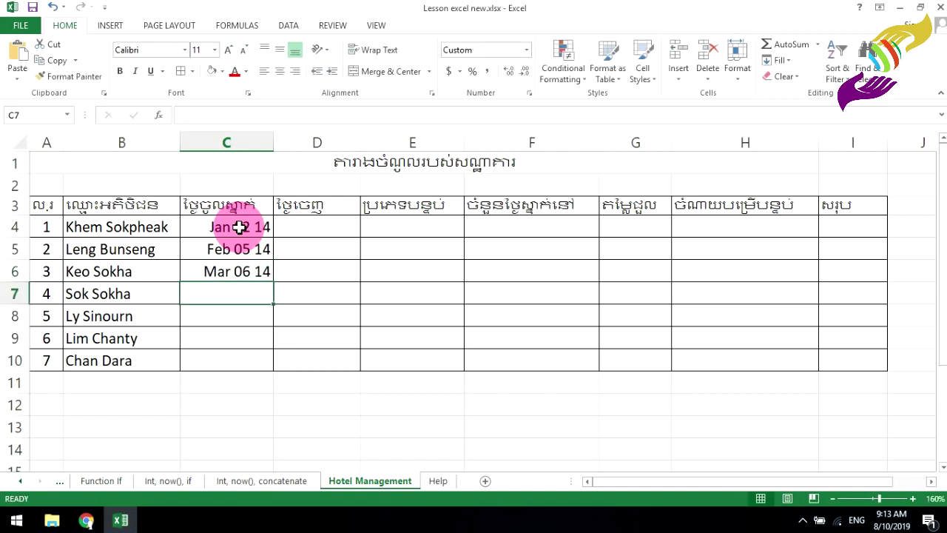
{"action": "type", "text": "5-"}
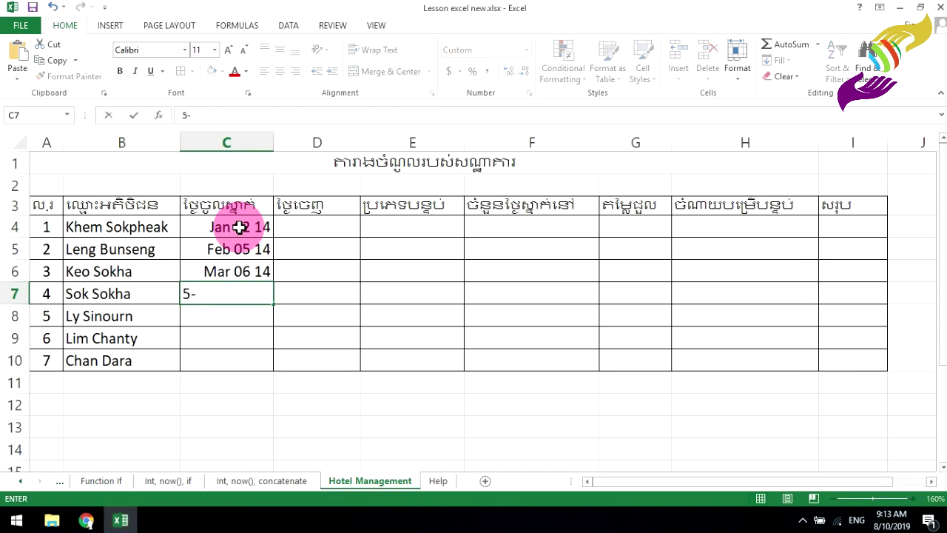
{"action": "type", "text": "7-14"}
{"action": "key", "text": "Return"}
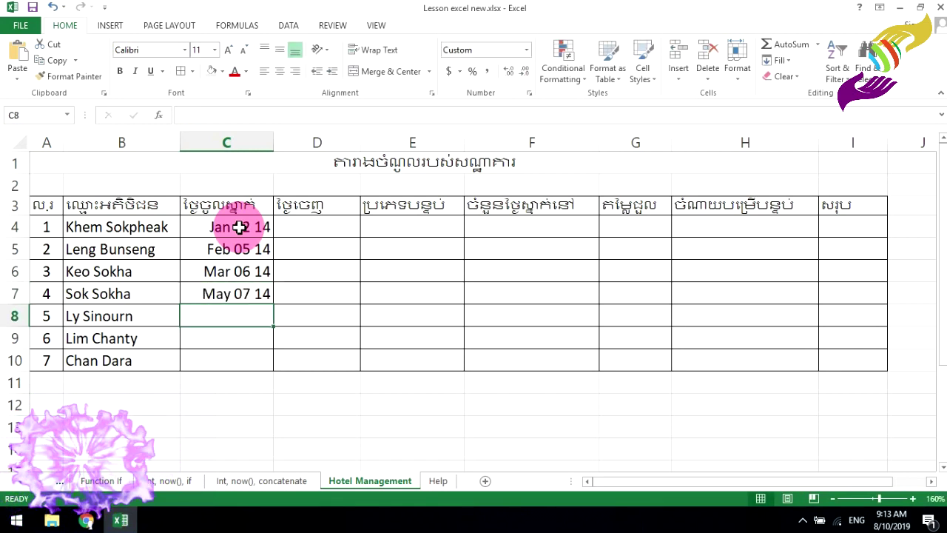
- Enter check-in dates 6-8-03, 6-9-14 and 6-12-14 in C8:C10
{"action": "type", "text": "6-"}
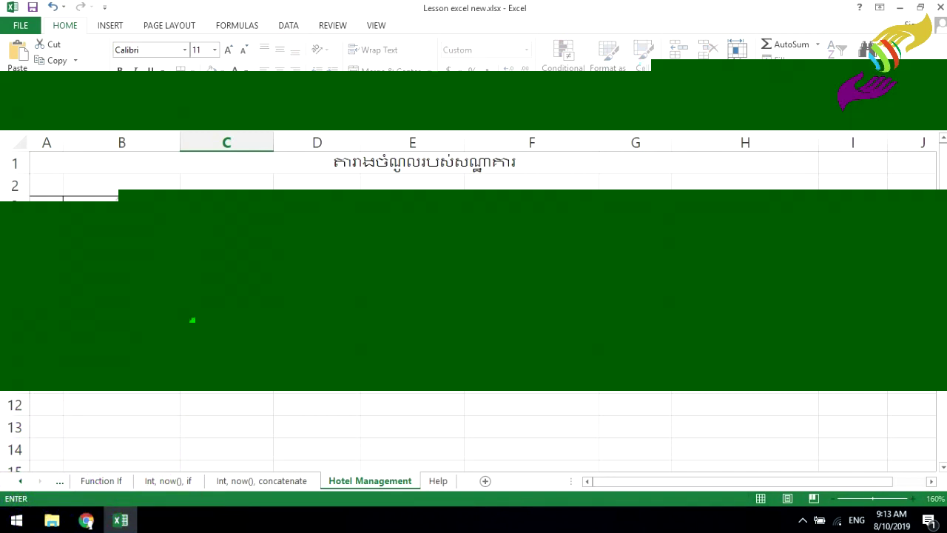
{"action": "type", "text": "8-"}
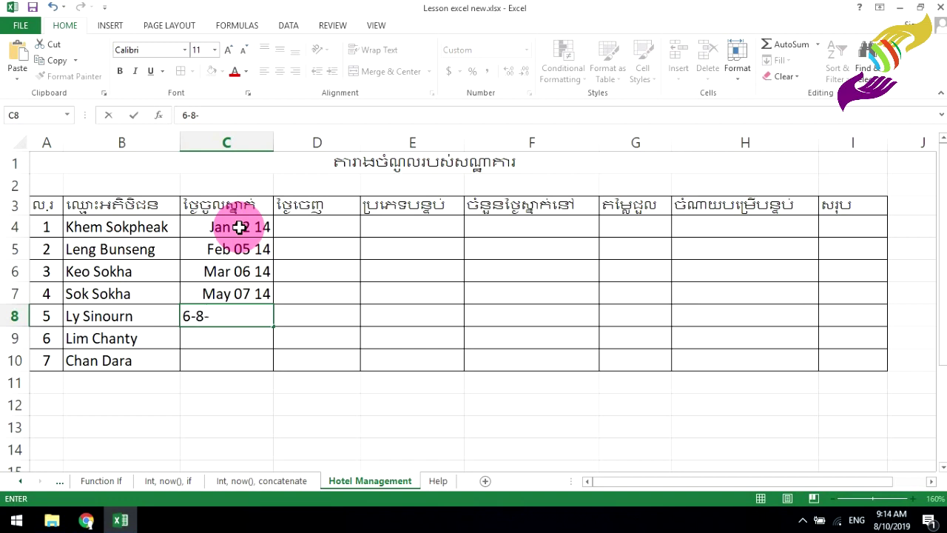
{"action": "type", "text": "03"}
{"action": "key", "text": "Return"}
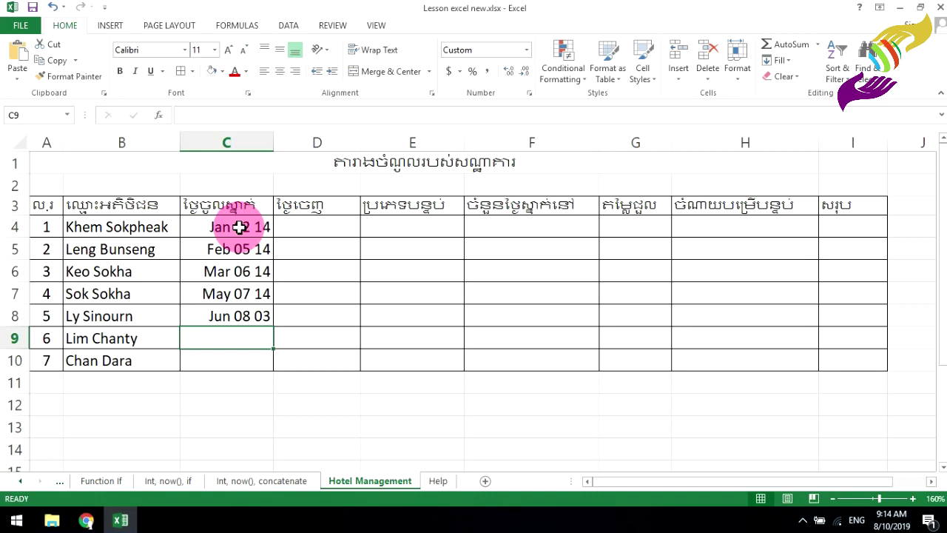
{"action": "type", "text": "6-9-"}
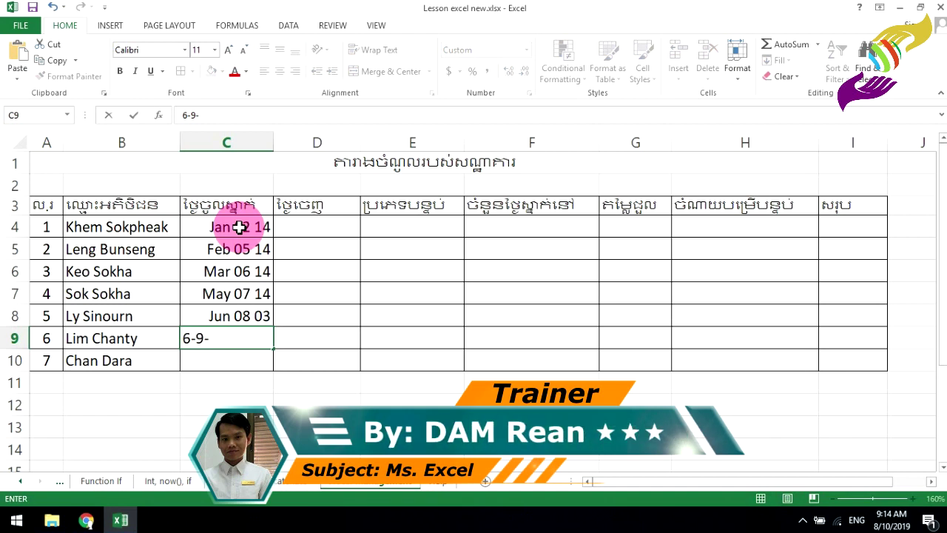
{"action": "type", "text": "14"}
{"action": "key", "text": "Return"}
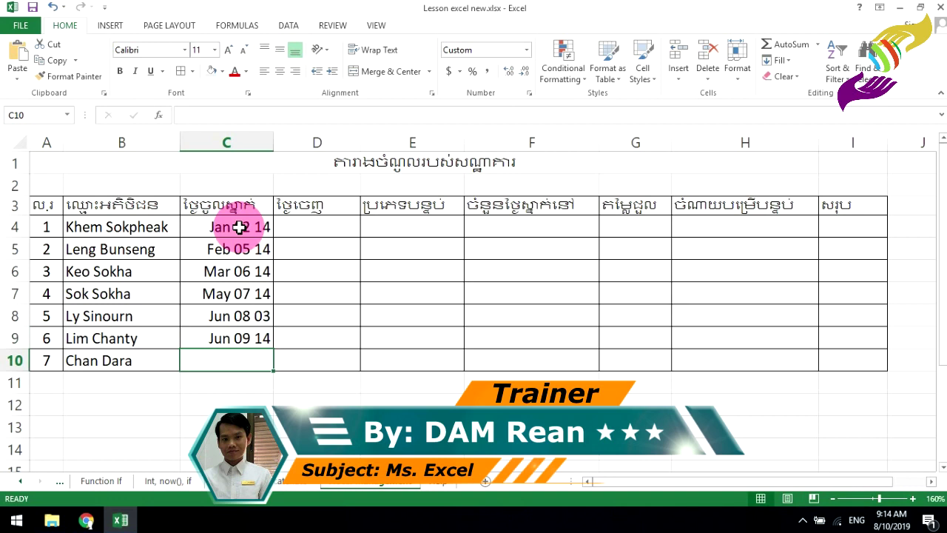
{"action": "type", "text": "6-"}
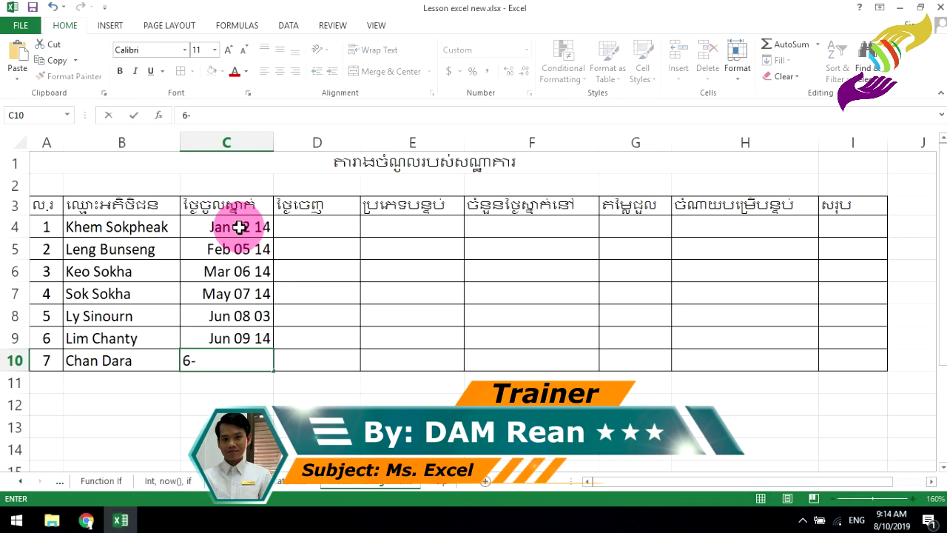
{"action": "type", "text": "12-1"}
{"action": "type", "text": "4"}
{"action": "key", "text": "Return"}
- Enter check-out dates Jan 10 14, Feb 25 14 and Mar 21 14 in D4:D6
{"action": "left_click", "coordinate": [328, 233]}
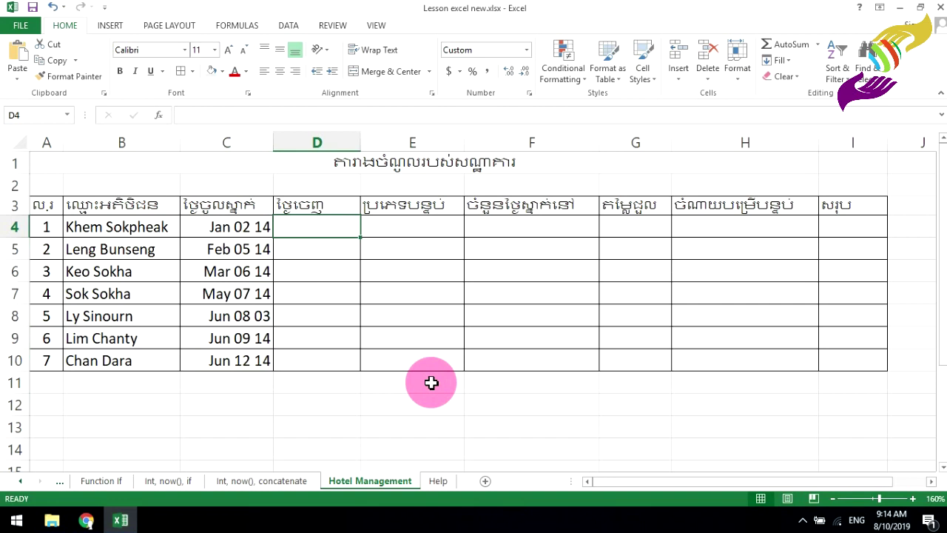
{"action": "type", "text": "1-"}
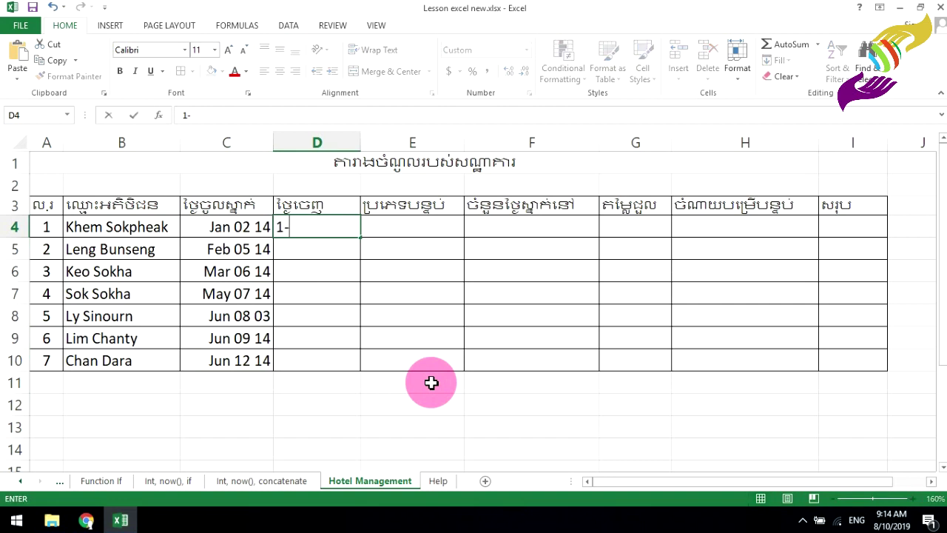
{"action": "type", "text": "10-"}
{"action": "type", "text": "14"}
{"action": "key", "text": "Return"}
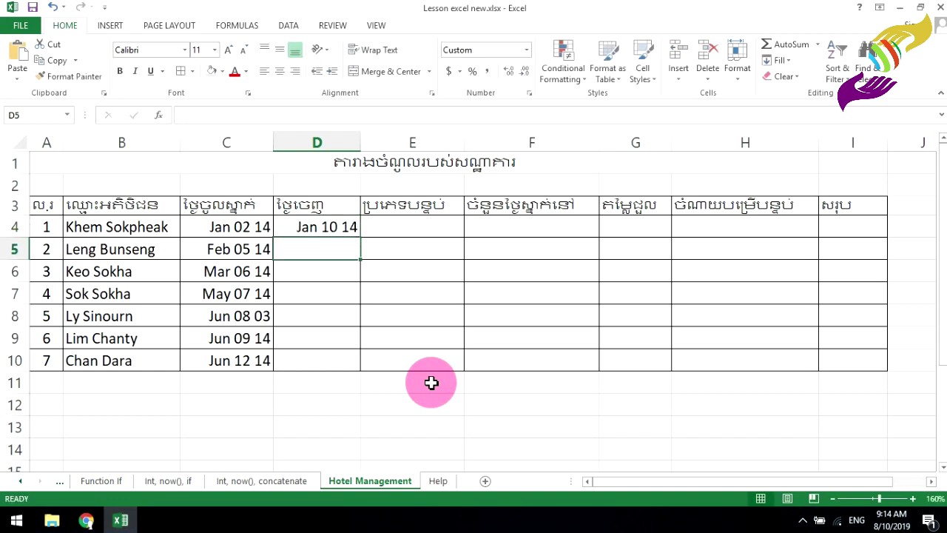
{"action": "type", "text": "2-25-14"}
{"action": "key", "text": "Return"}
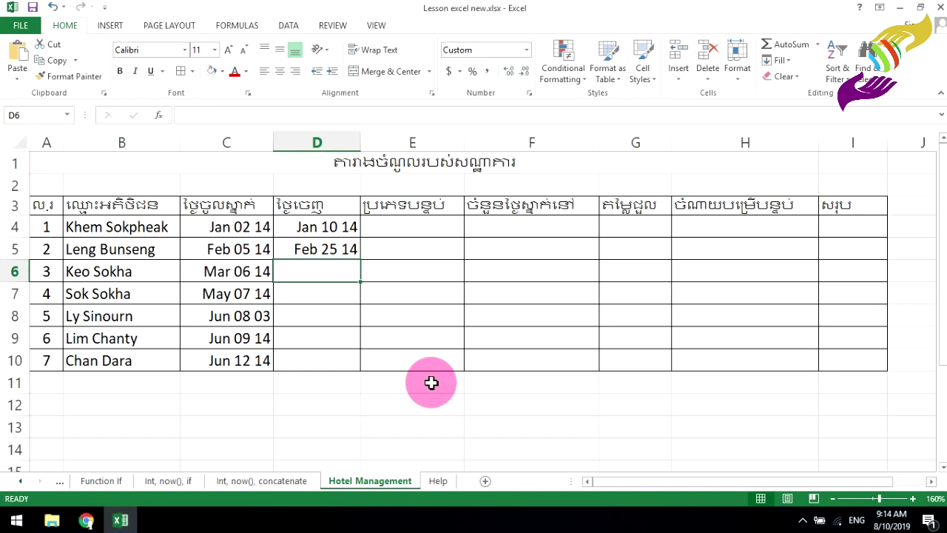
{"action": "type", "text": "3-21-14"}
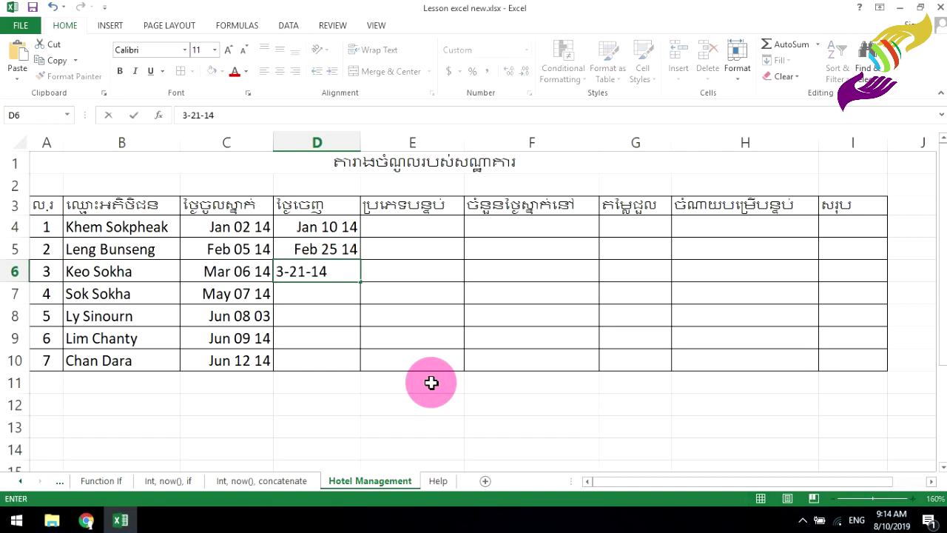
{"action": "key", "text": "Return"}
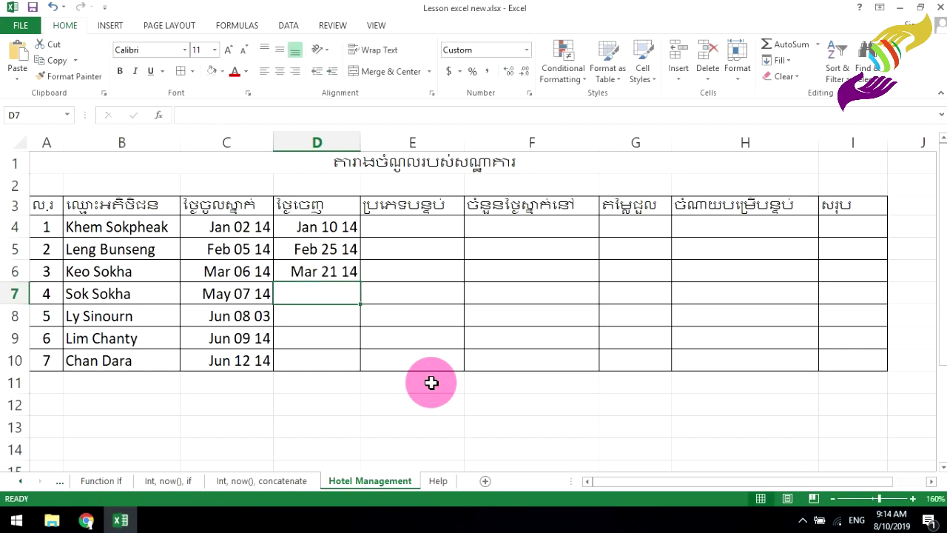
- Enter the remaining check-out dates Jun 07 14, Jun 26 14, Jun 14 14 and Aug 01 14
{"action": "type", "text": "6-"}
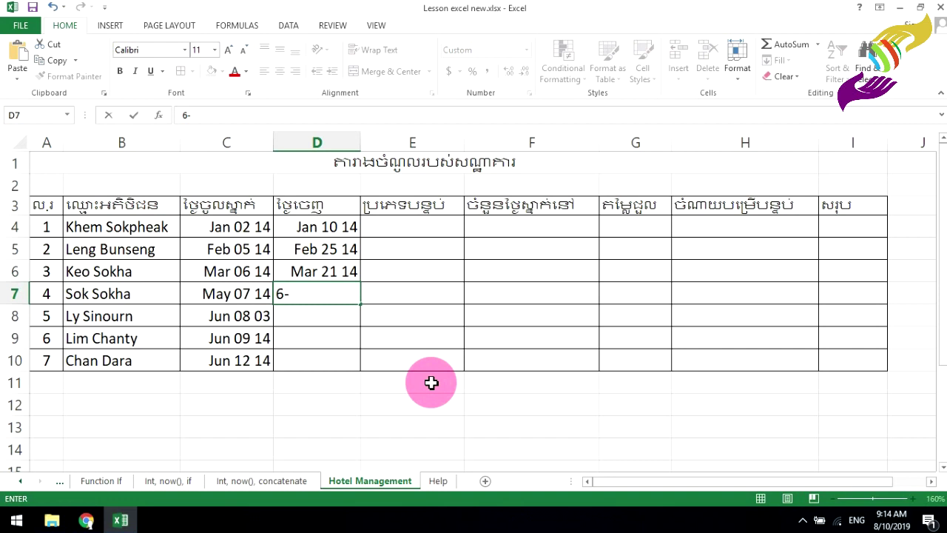
{"action": "type", "text": "7 "}
{"action": "type", "text": "1"}
{"action": "type", "text": "4"}
{"action": "key", "text": "Return"}
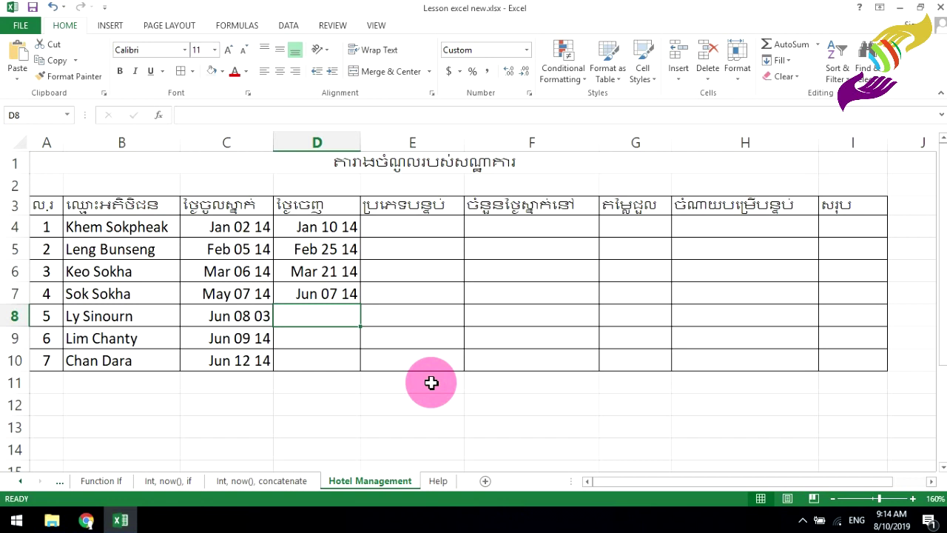
{"action": "type", "text": "6-26-1"}
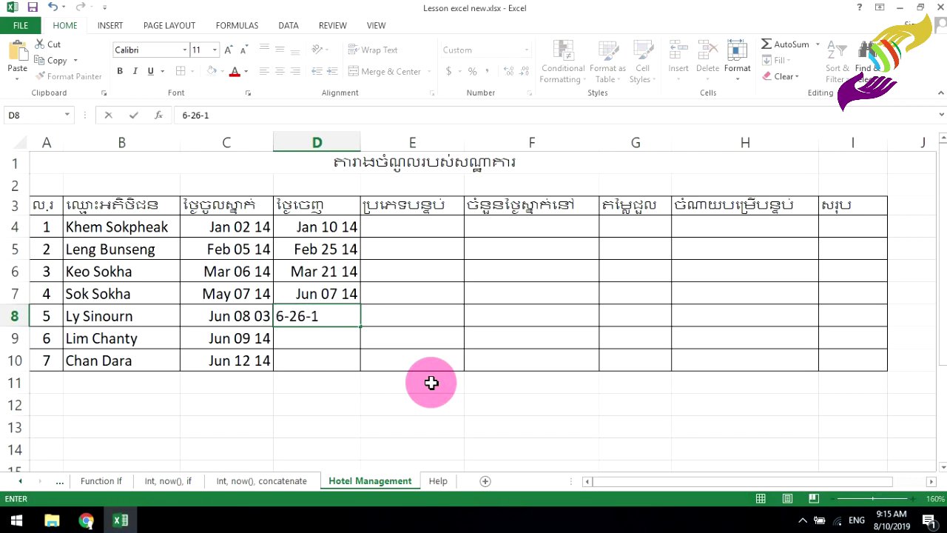
{"action": "type", "text": "4"}
{"action": "key", "text": "Return"}
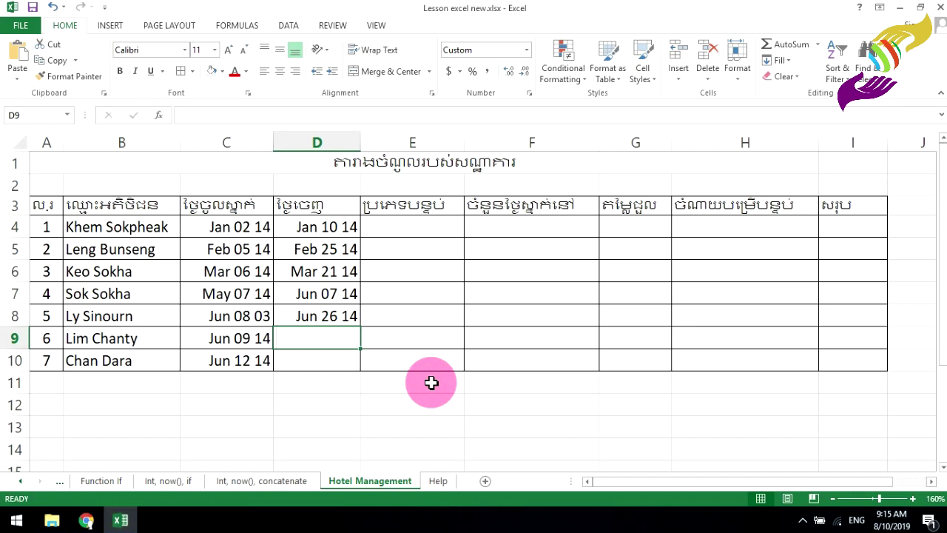
{"action": "type", "text": "6-14-14"}
{"action": "key", "text": "Return"}
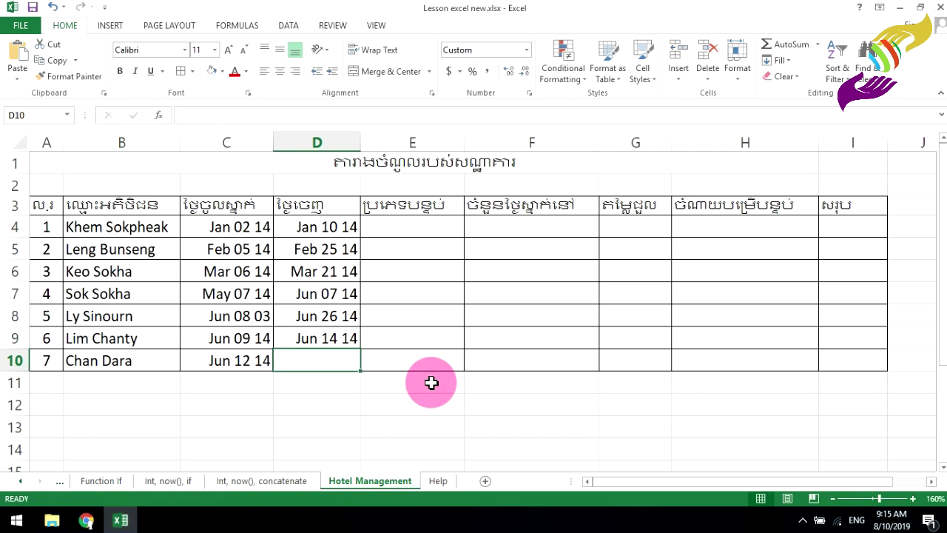
{"action": "type", "text": "8-1"}
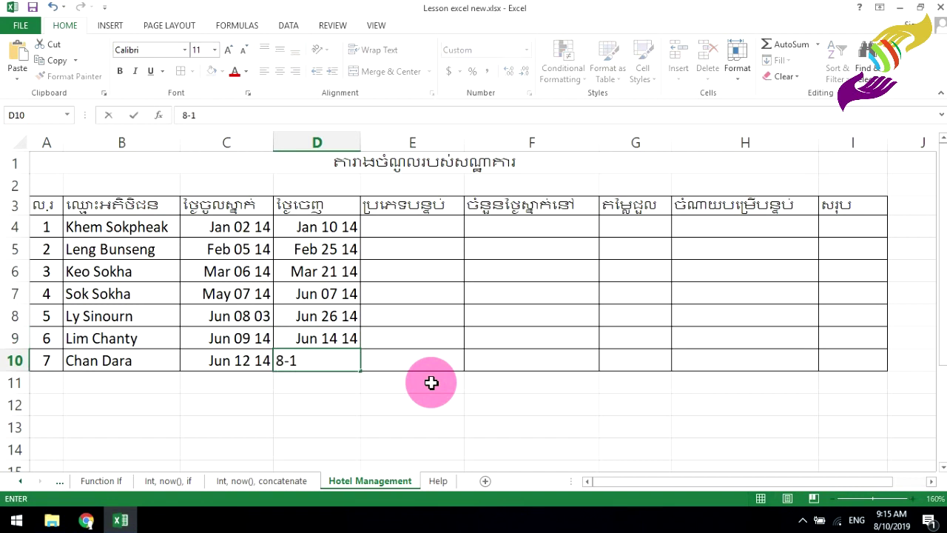
{"action": "type", "text": "1"}
{"action": "type", "text": "4"}
{"action": "key", "text": "Return"}
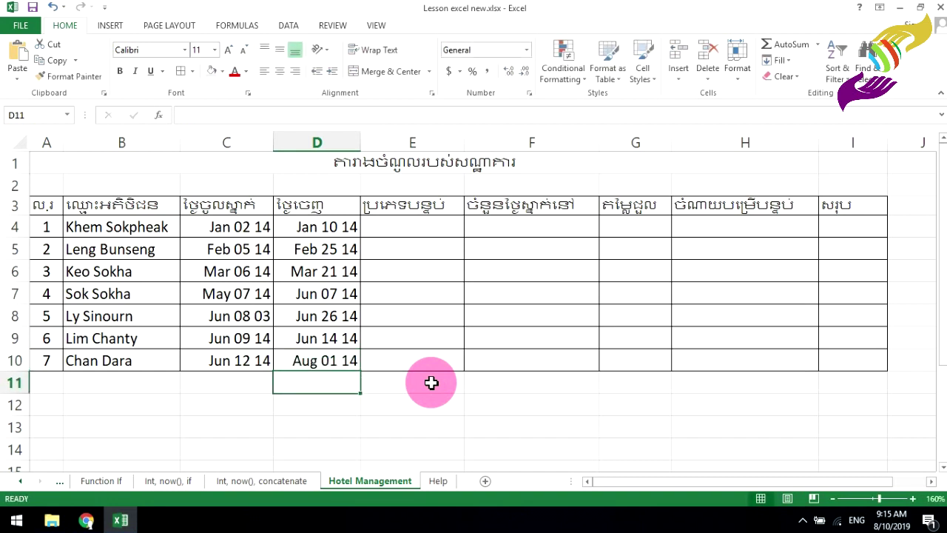
{"action": "left_click", "coordinate": [404, 230]}
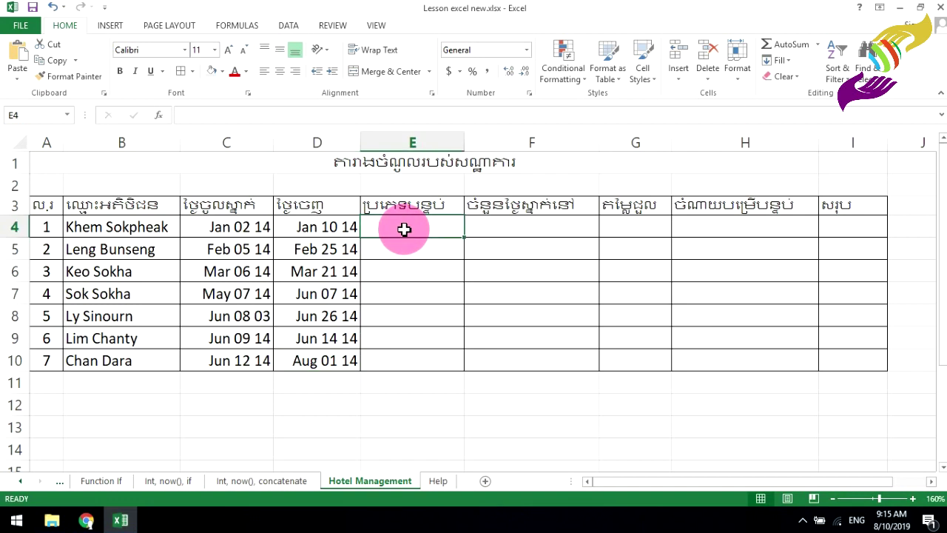
- Type room types A, B, C, D, E, F down E4:E9
{"action": "type", "text": "A"}
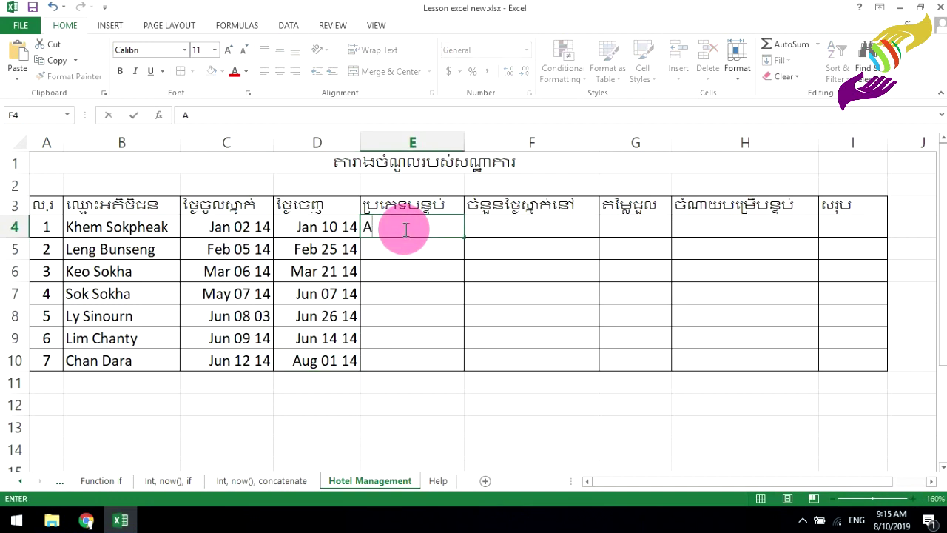
{"action": "key", "text": "Return"}
{"action": "type", "text": "B"}
{"action": "key", "text": "Return"}
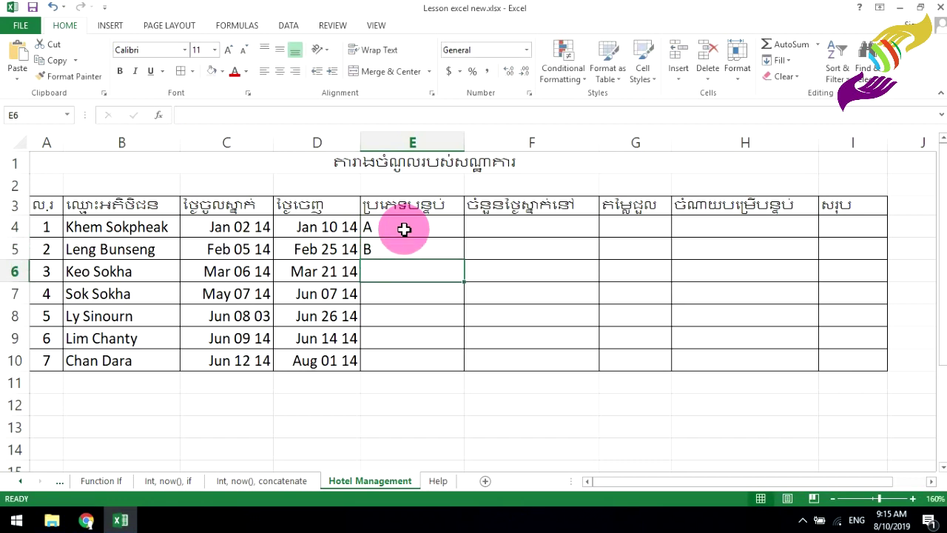
{"action": "type", "text": "C"}
{"action": "key", "text": "Return"}
{"action": "type", "text": "D"}
{"action": "key", "text": "Return"}
{"action": "type", "text": "E"}
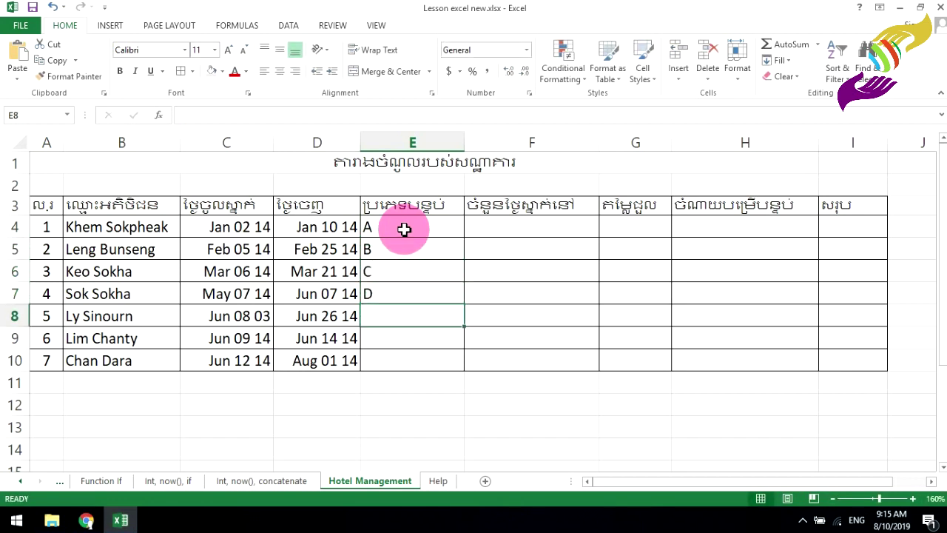
{"action": "key", "text": "Return"}
{"action": "type", "text": "F"}
{"action": "key", "text": "Return"}
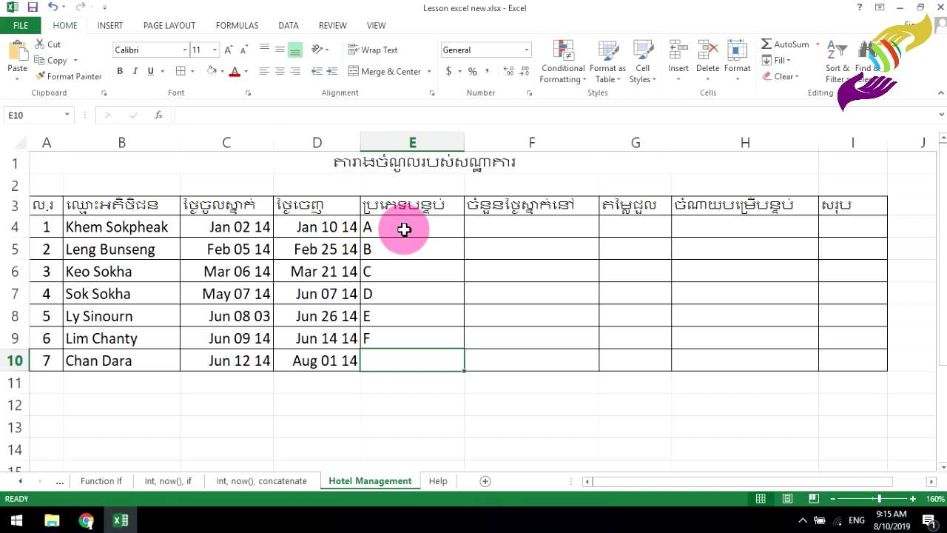
- Correct E7 to A, and set E9 and E10 to D
{"action": "left_click", "coordinate": [399, 251]}
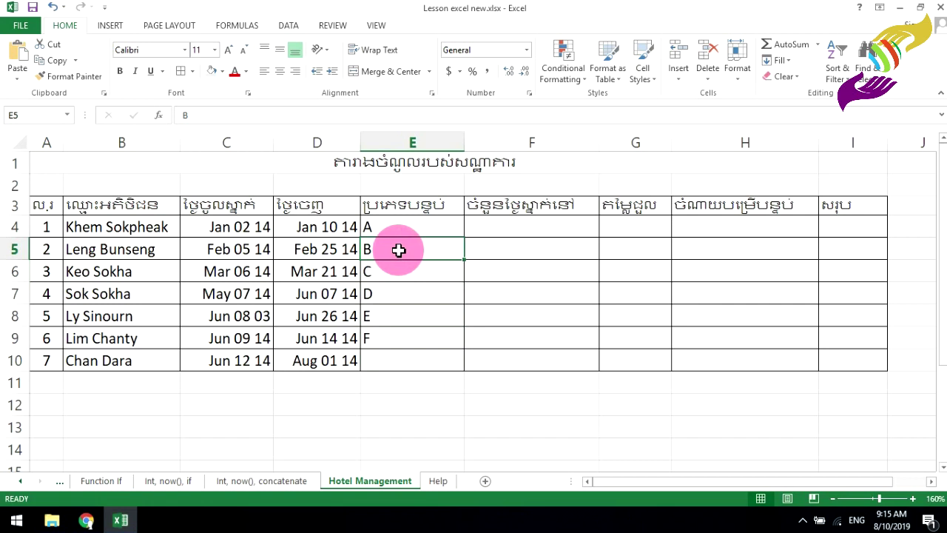
{"action": "key", "text": "Down"}
{"action": "key", "text": "Down"}
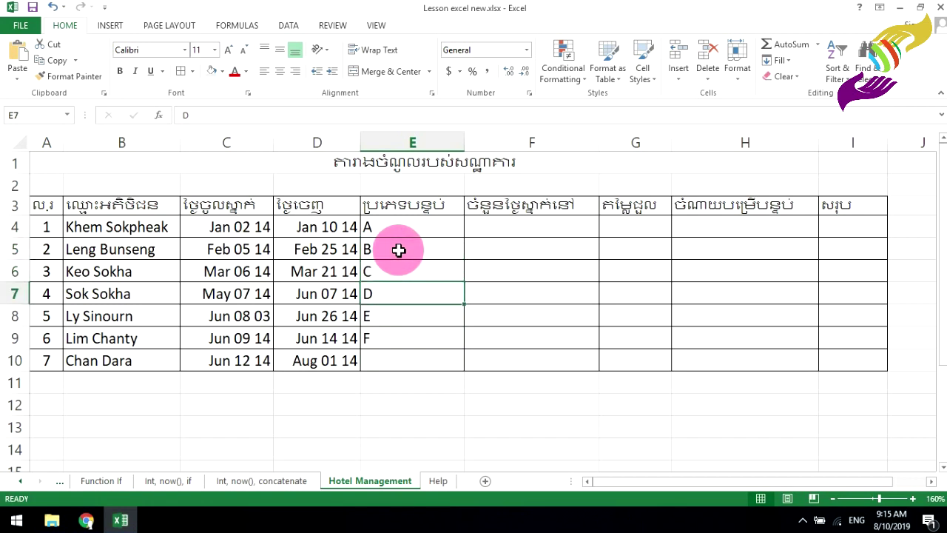
{"action": "type", "text": "A"}
{"action": "key", "text": "Return"}
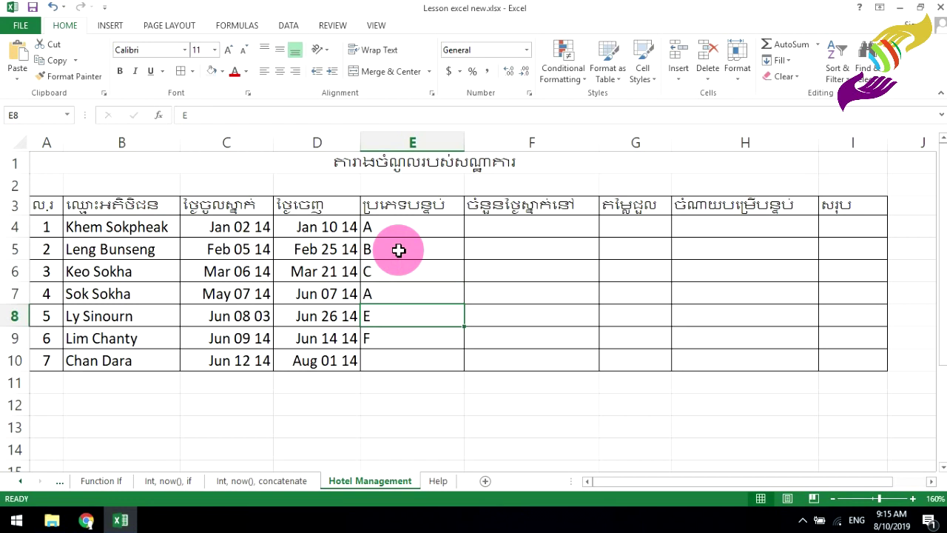
{"action": "key", "text": "Down"}
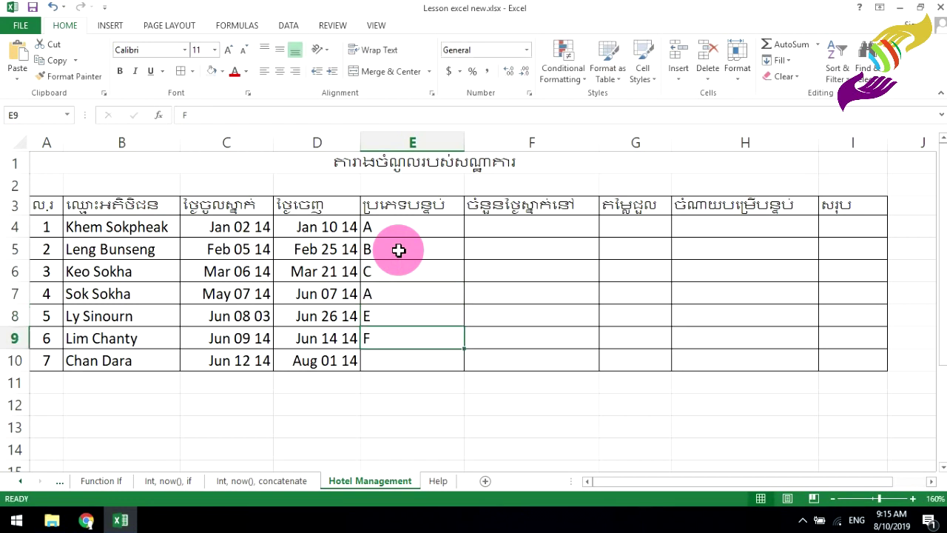
{"action": "type", "text": "D"}
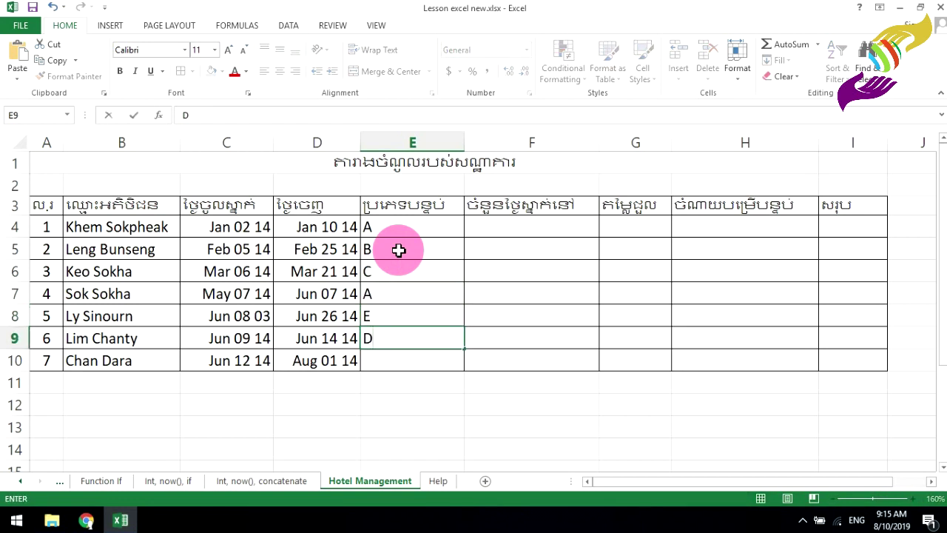
{"action": "key", "text": "Return"}
{"action": "type", "text": "D"}
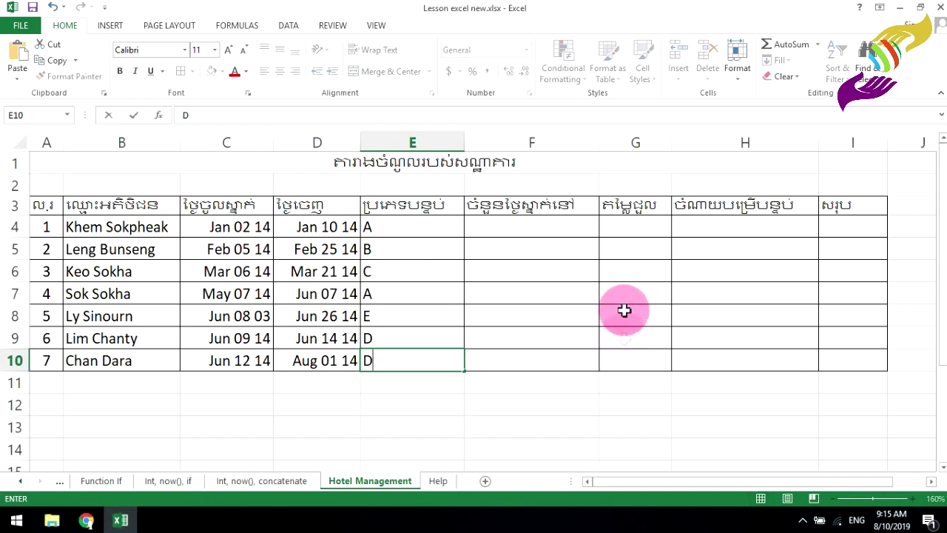
{"action": "left_click_drag", "start_coordinate": [416, 230], "coordinate": [435, 357]}
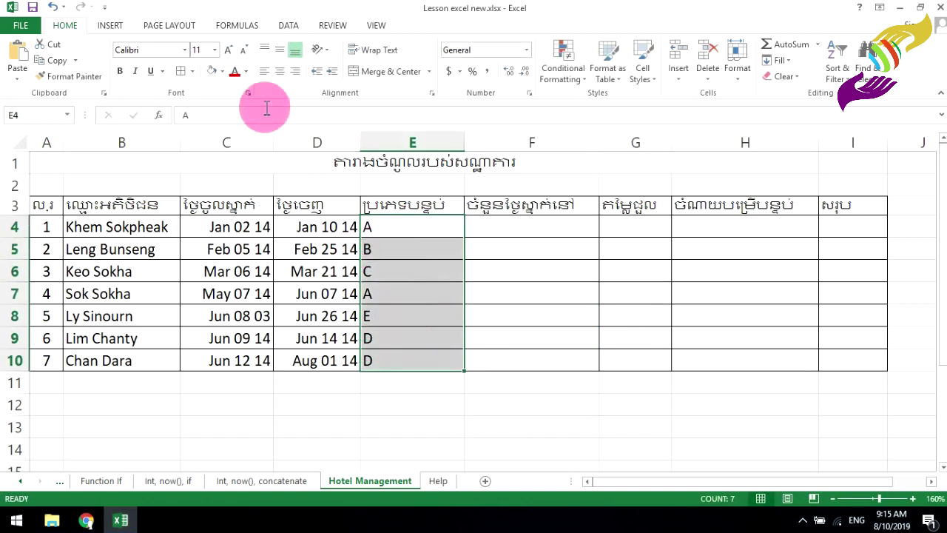
- Center-align E4:E10, then format the empty F4:I10 cells as Accounting
{"action": "left_click", "coordinate": [280, 71]}
{"action": "left_click", "coordinate": [545, 225]}
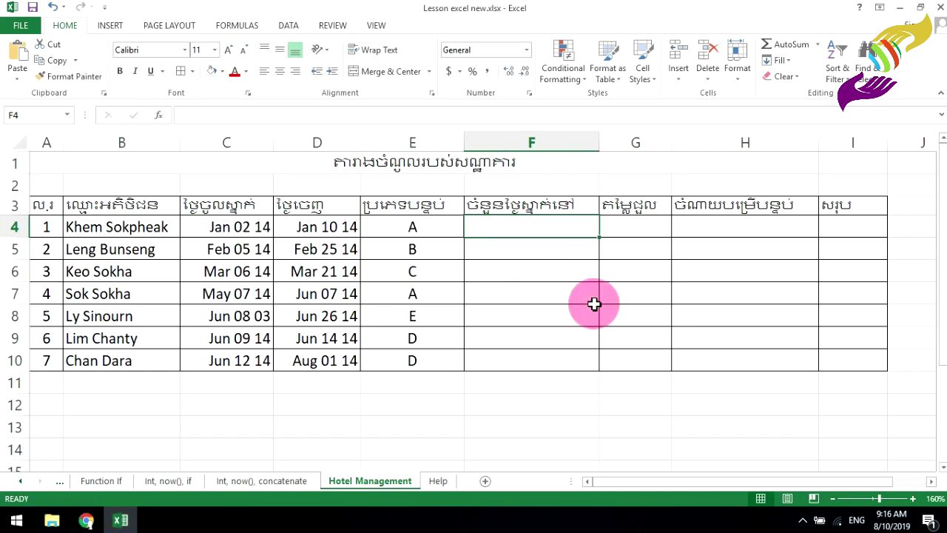
{"action": "mouse_move", "coordinate": [581, 228]}
{"action": "left_mouse_down"}
{"action": "mouse_move", "coordinate": [722, 268]}
{"action": "mouse_move", "coordinate": [828, 357]}
{"action": "left_mouse_up"}
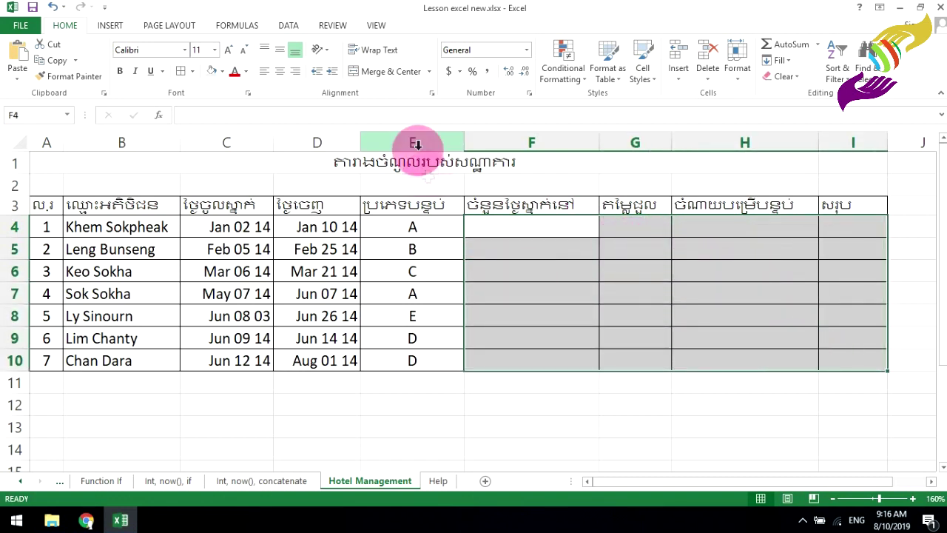
{"action": "left_click", "coordinate": [448, 72]}
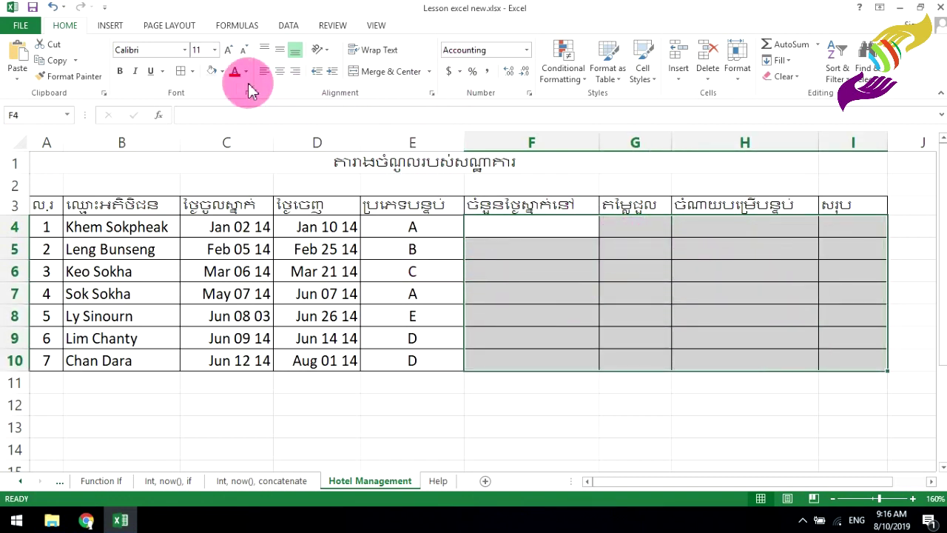
{"action": "left_click", "coordinate": [488, 403]}
{"action": "scroll", "coordinate": [349, 383], "scroll_direction": "down", "scroll_amount": 2}
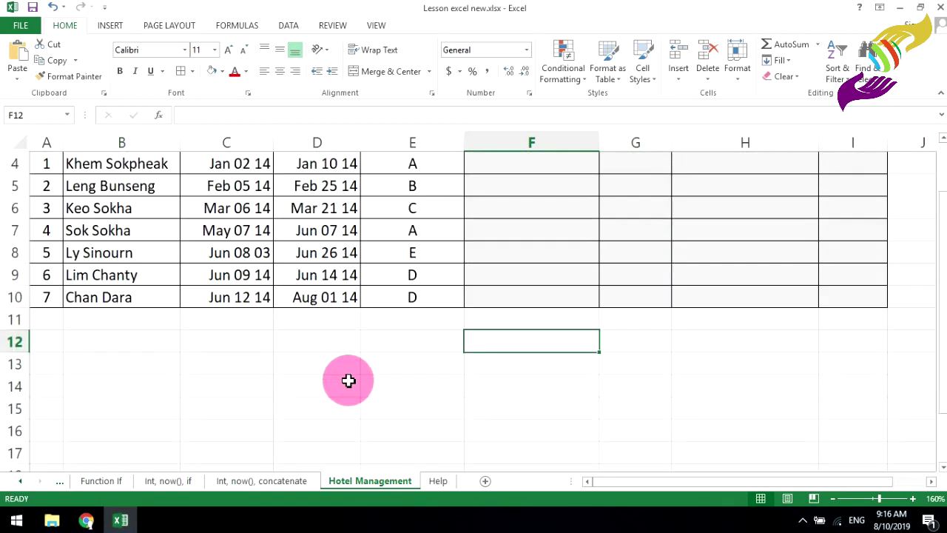
- Apply All Borders to B12:D17 for the rate table
{"action": "scroll", "coordinate": [251, 385], "scroll_direction": "down", "scroll_amount": 1}
{"action": "scroll", "coordinate": [236, 392], "scroll_direction": "up", "scroll_amount": 1}
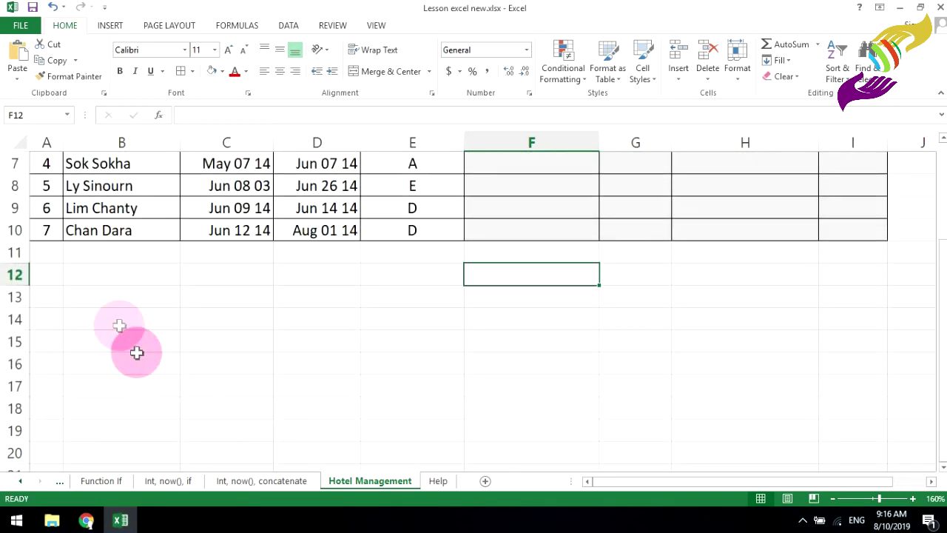
{"action": "mouse_move", "coordinate": [96, 288]}
{"action": "left_mouse_down"}
{"action": "mouse_move", "coordinate": [316, 333]}
{"action": "mouse_move", "coordinate": [317, 385]}
{"action": "left_mouse_up"}
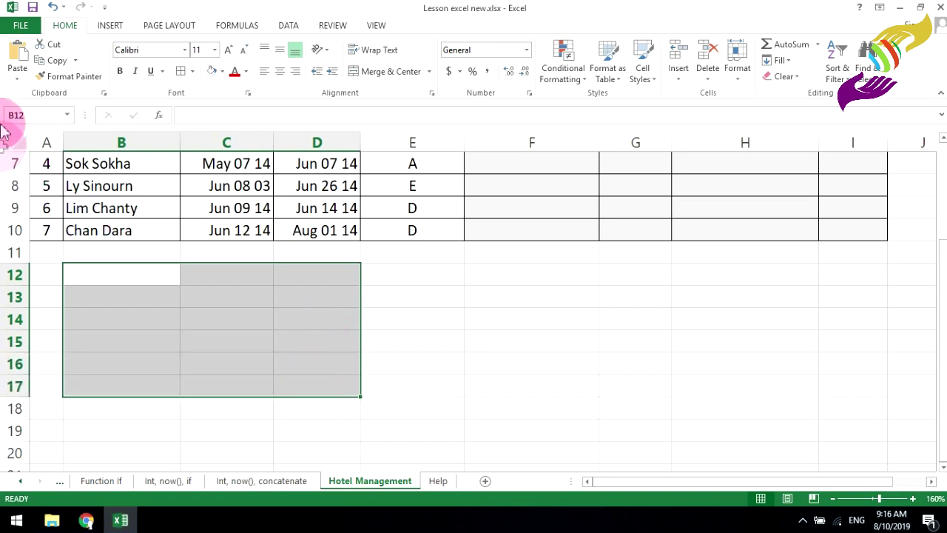
{"action": "left_click", "coordinate": [177, 73]}
- Type the Khmer headers 'ប្រភេទបន្ទប' in B12 and 'តម្លៃបន្ទប' in C12
{"action": "left_click", "coordinate": [165, 268]}
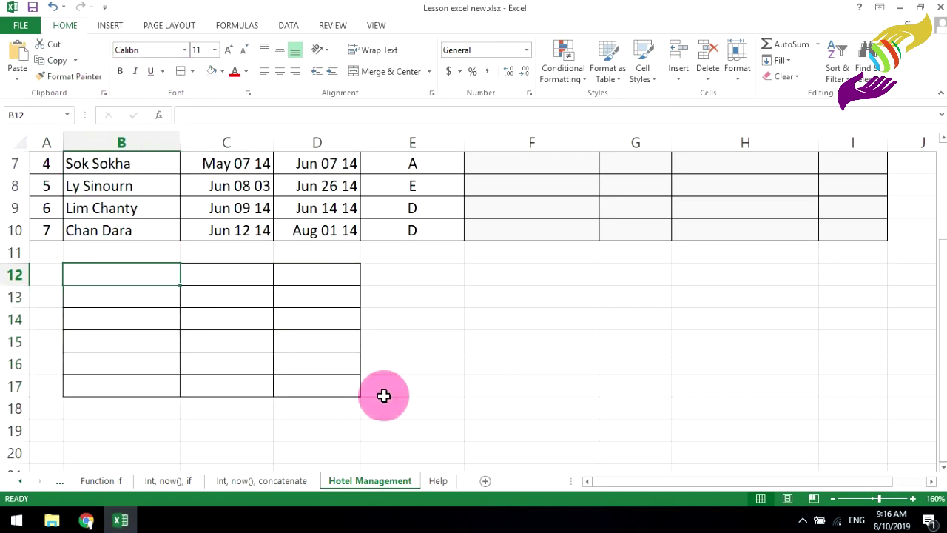
{"action": "type", "text": "b"}
{"action": "key", "text": "BackSpace"}
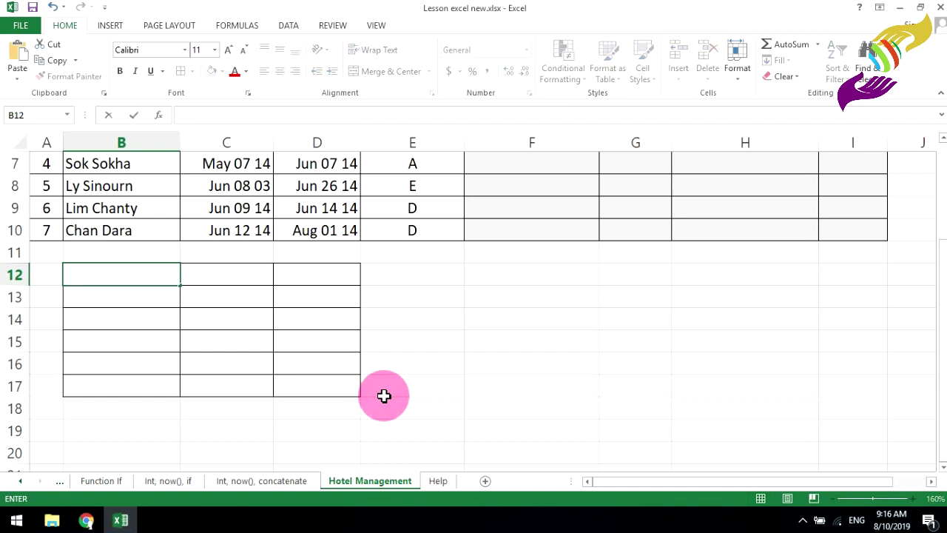
{"action": "type", "text": "ប្រភេ"}
{"action": "type", "text": "ទបន្ទ"}
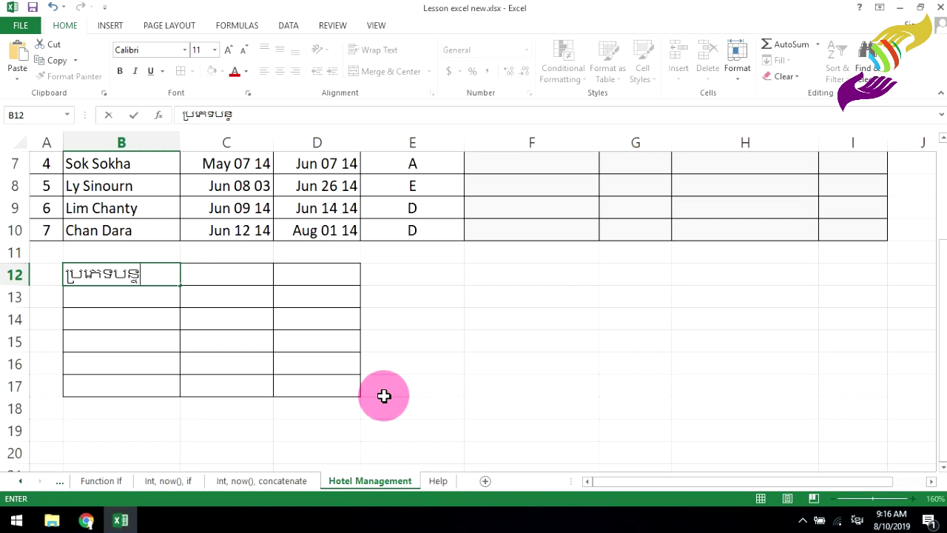
{"action": "type", "text": "ប់"}
{"action": "key", "text": "Tab"}
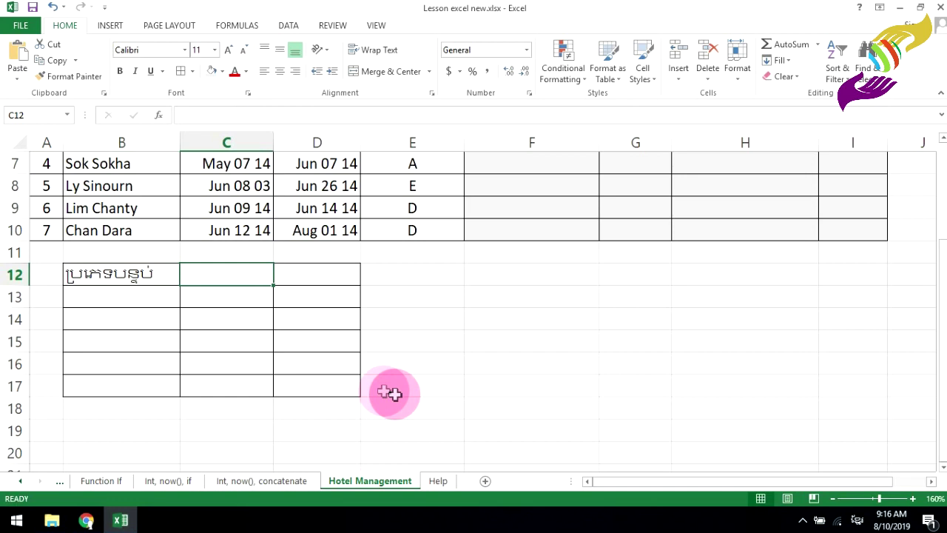
{"action": "type", "text": "ថ"}
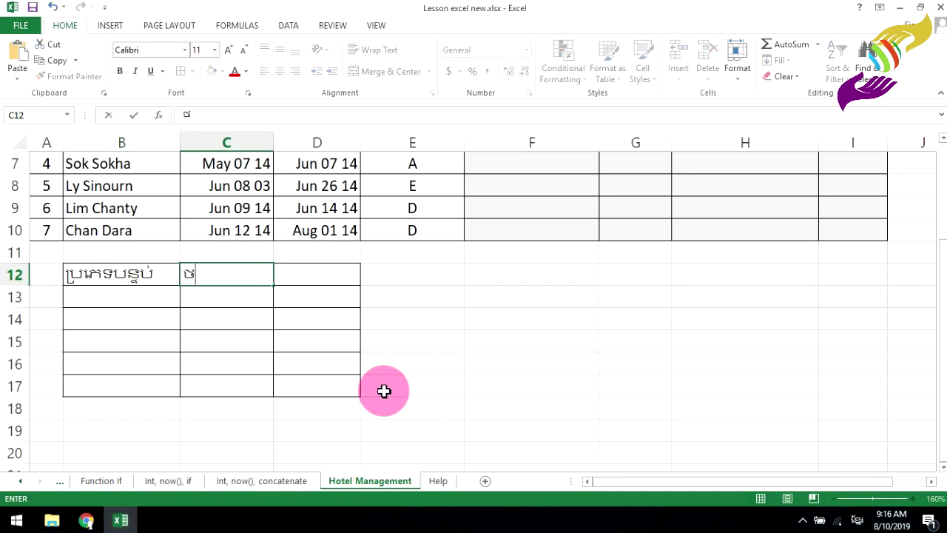
{"action": "type", "text": "តម"}
{"action": "key", "text": "BackSpace"}
{"action": "key", "text": "BackSpace"}
{"action": "key", "text": "BackSpace"}
{"action": "type", "text": "តម្លៃ"}
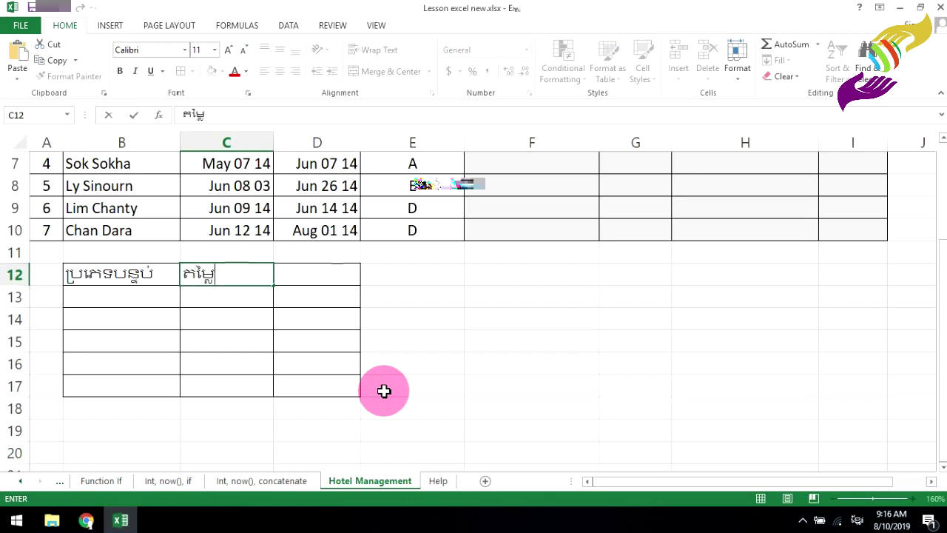
{"action": "type", "text": "បន្"}
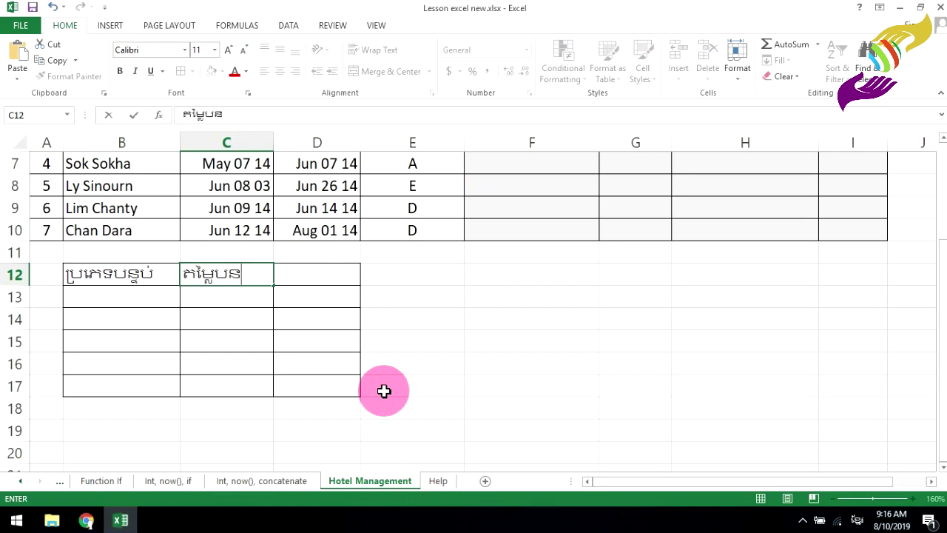
{"action": "type", "text": "ទប់"}
{"action": "key", "text": "Return"}
- Type the Khmer room cost header in D12
{"action": "key", "text": "Up"}
{"action": "key", "text": "Right"}
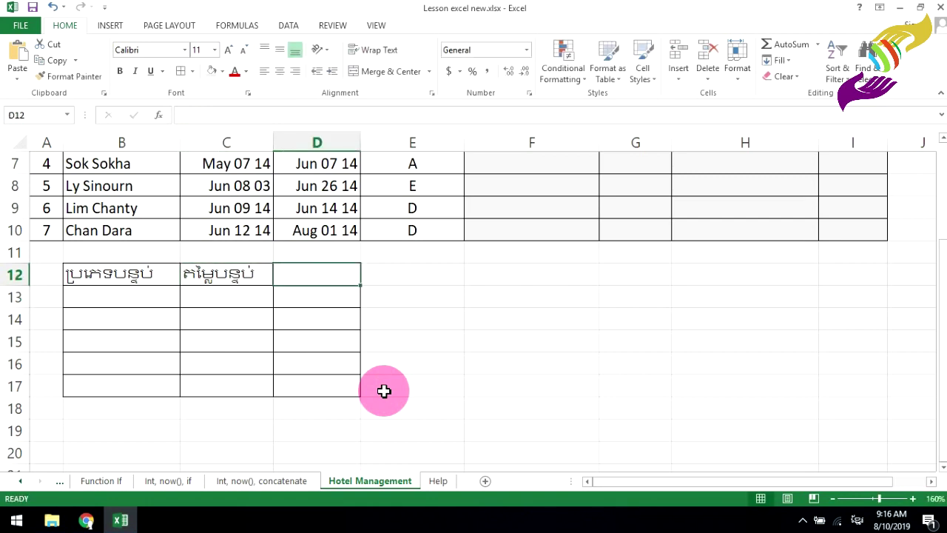
{"action": "type", "text": "ចំនាយថេ"}
{"action": "key", "text": "BackSpace"}
{"action": "key", "text": "BackSpace"}
{"action": "key", "text": "BackSpace"}
{"action": "key", "text": "BackSpace"}
{"action": "type", "text": "ណាយ"}
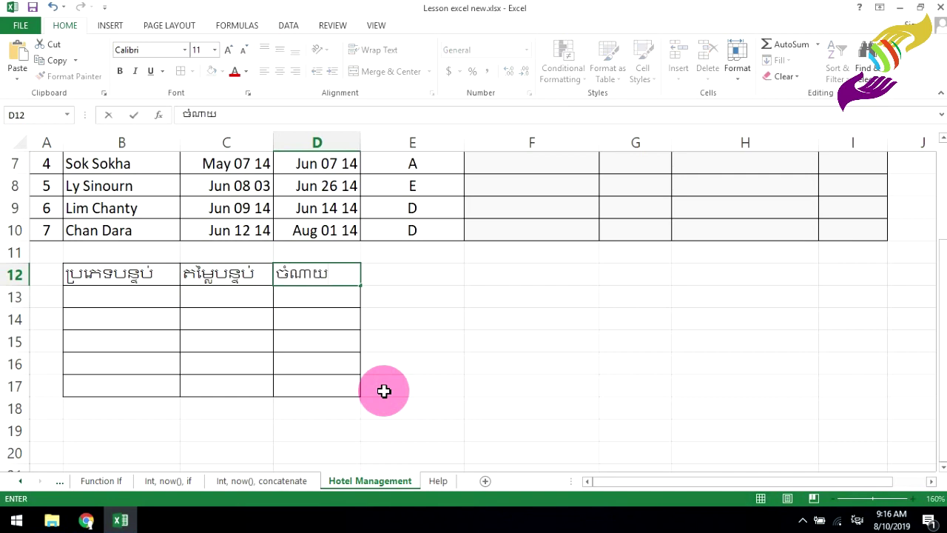
{"action": "type", "text": "បន្ទប់"}
{"action": "key", "text": "Tab"}
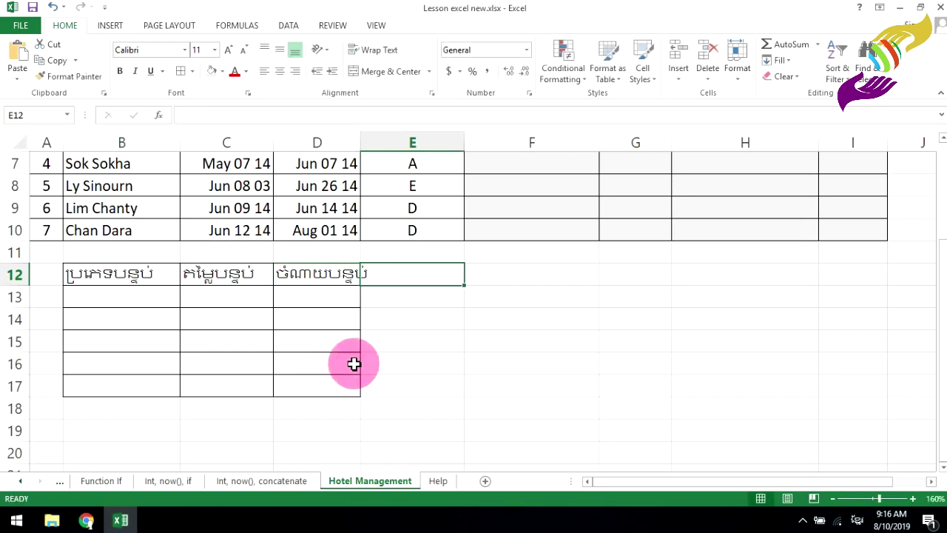
{"action": "left_click", "coordinate": [313, 271]}
- Auto-fit columns B, C and D to their headers
{"action": "double_click", "coordinate": [361, 139]}
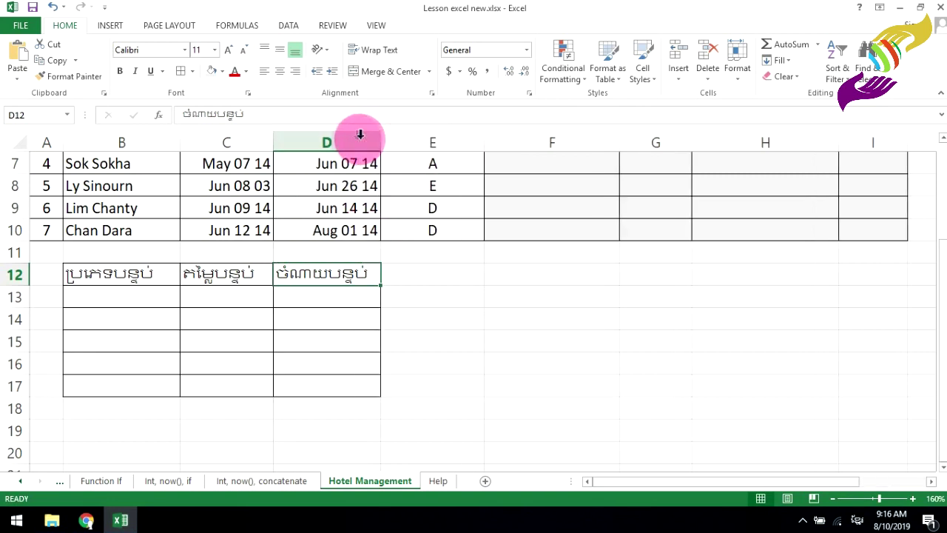
{"action": "double_click", "coordinate": [274, 139]}
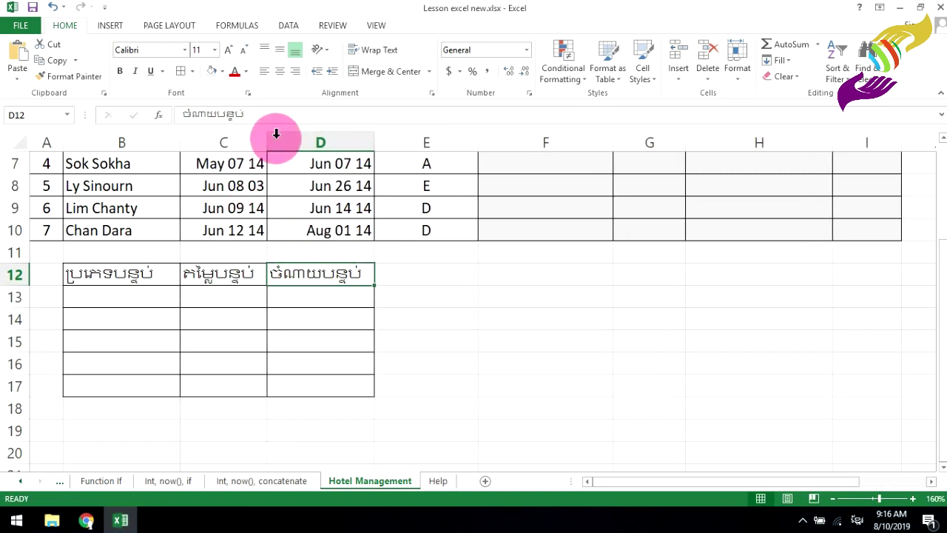
{"action": "double_click", "coordinate": [181, 142]}
{"action": "left_click", "coordinate": [385, 300]}
{"action": "left_click", "coordinate": [382, 325]}
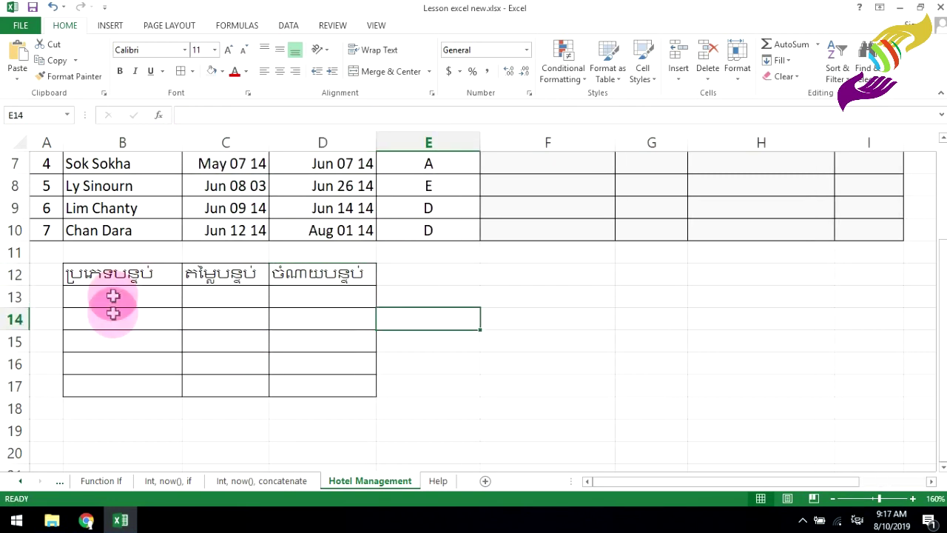
- Enter room types A and B in B13:B14, replacing a mistaken Khmer entry
{"action": "left_click", "coordinate": [112, 296]}
{"action": "type", "text": "ធម្មតា"}
{"action": "key", "text": "Return"}
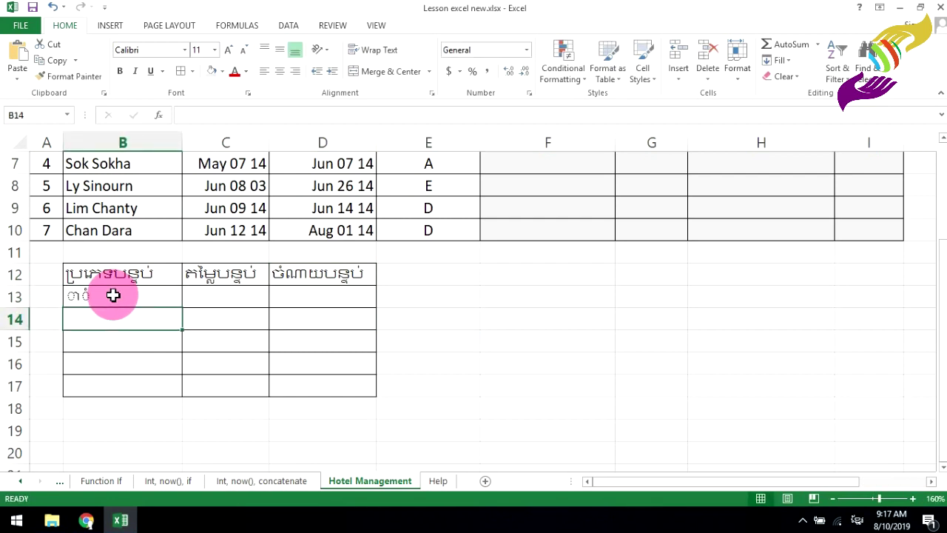
{"action": "left_click", "coordinate": [113, 296]}
{"action": "key", "text": "BackSpace"}
{"action": "type", "text": "A"}
{"action": "key", "text": "Return"}
{"action": "type", "text": "B"}
{"action": "key", "text": "Return"}
- Add room types C, D and E in B15:B17 and center B13:B17
{"action": "type", "text": "C"}
{"action": "key", "text": "Return"}
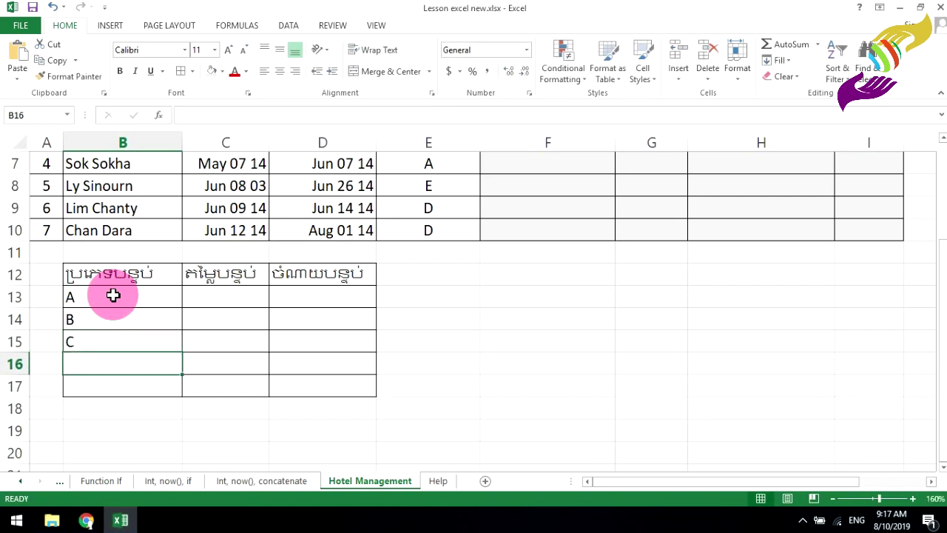
{"action": "type", "text": "D"}
{"action": "key", "text": "Return"}
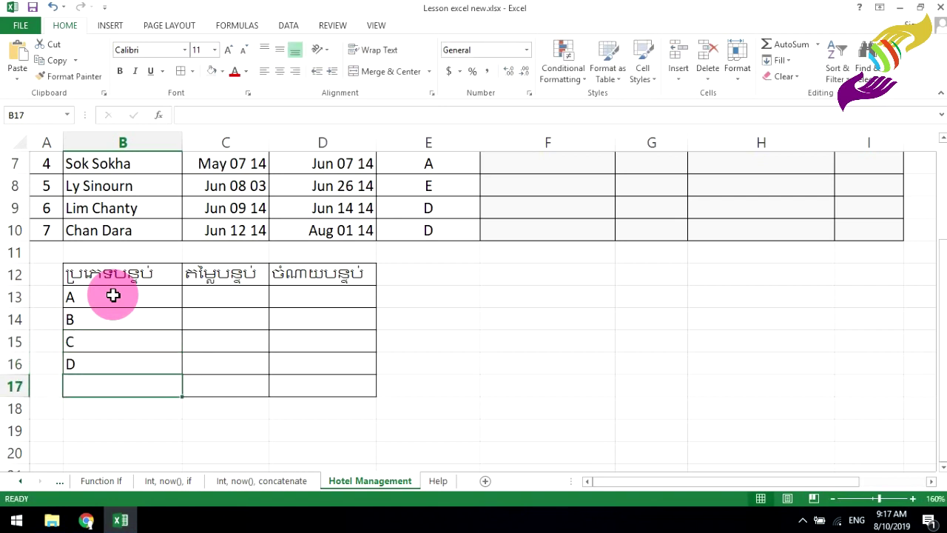
{"action": "type", "text": "E"}
{"action": "key", "text": "Return"}
{"action": "left_click_drag", "start_coordinate": [113, 295], "coordinate": [118, 408]}
{"action": "left_click", "coordinate": [280, 71]}
{"action": "left_click", "coordinate": [232, 298]}
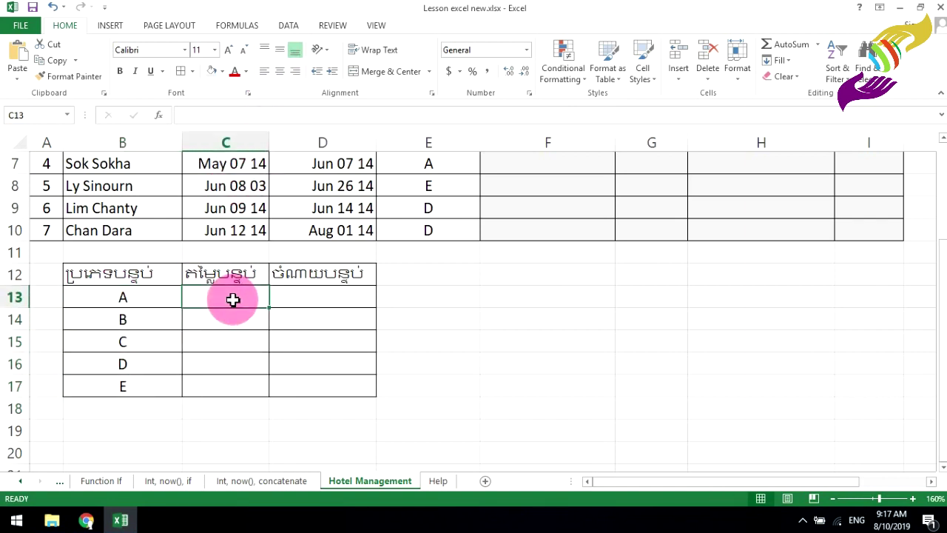
- Format C13:C17 as Accounting and enter $90.00 for room type A
{"action": "left_click_drag", "start_coordinate": [232, 298], "coordinate": [253, 383]}
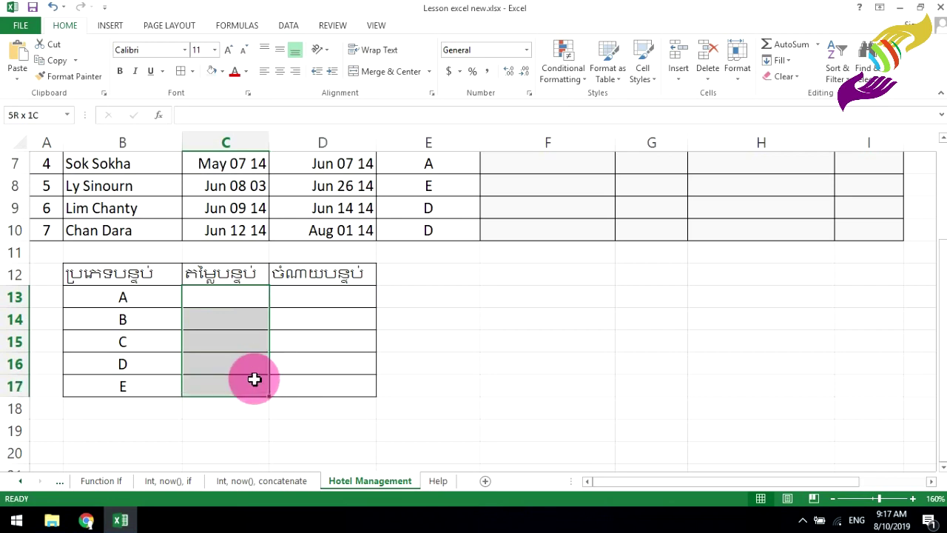
{"action": "left_click", "coordinate": [448, 71]}
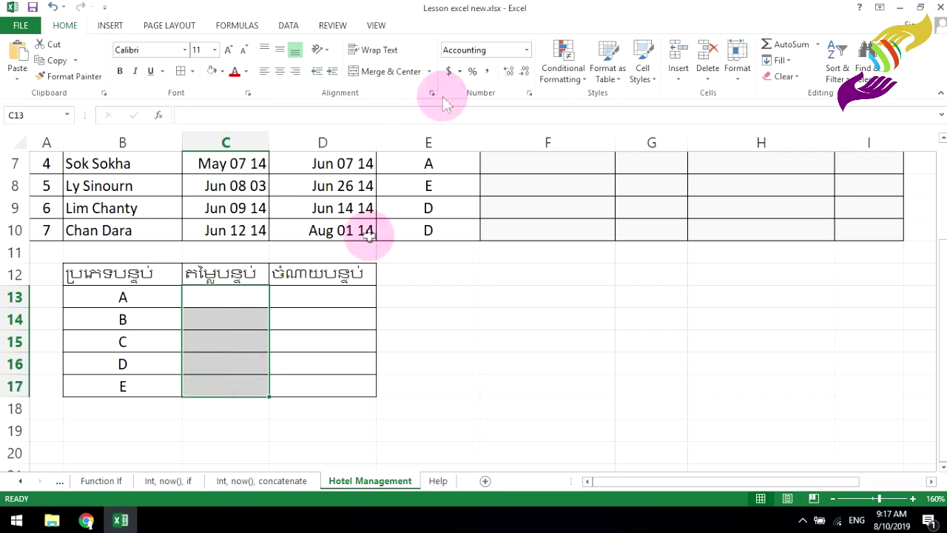
{"action": "left_click", "coordinate": [247, 298]}
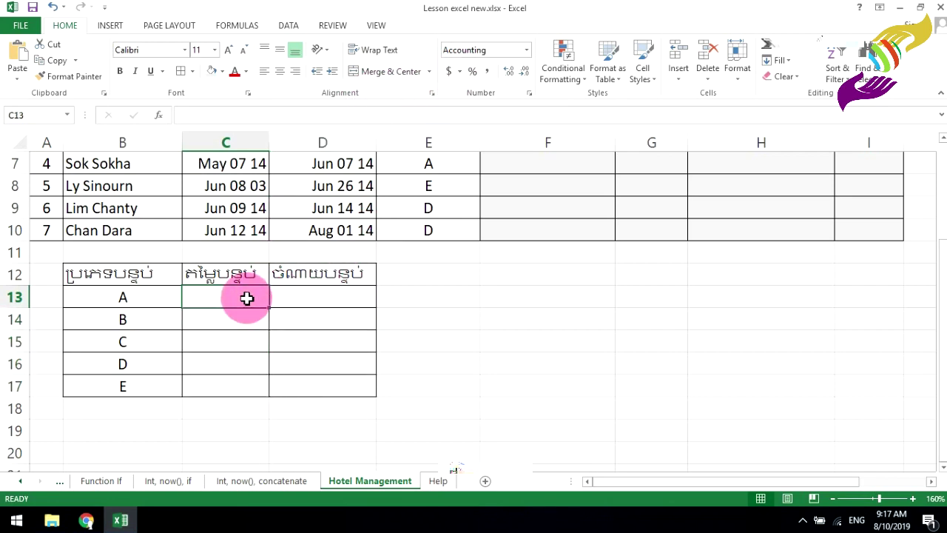
{"action": "type", "text": "90"}
{"action": "key", "text": "Return"}
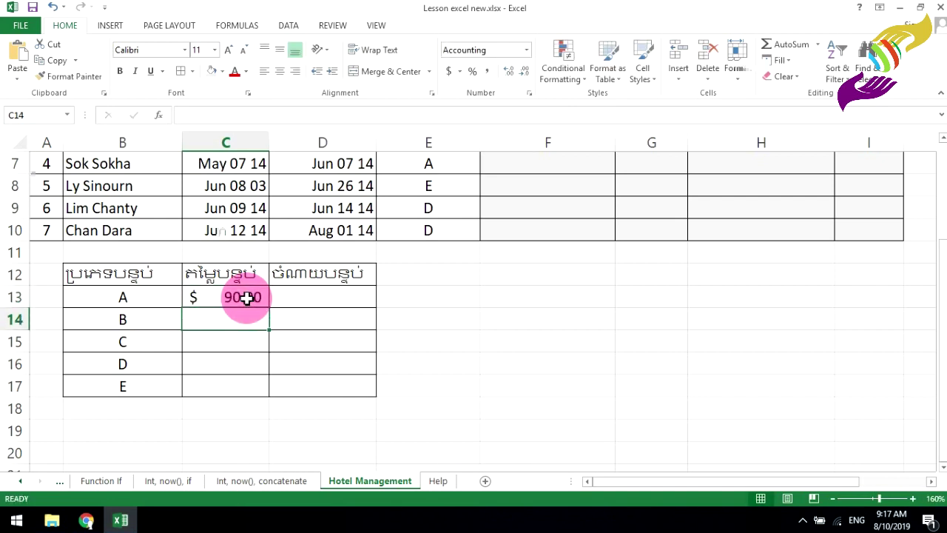
- Enter prices 70, 50, 35 and 20 for room types B to E
{"action": "type", "text": "70"}
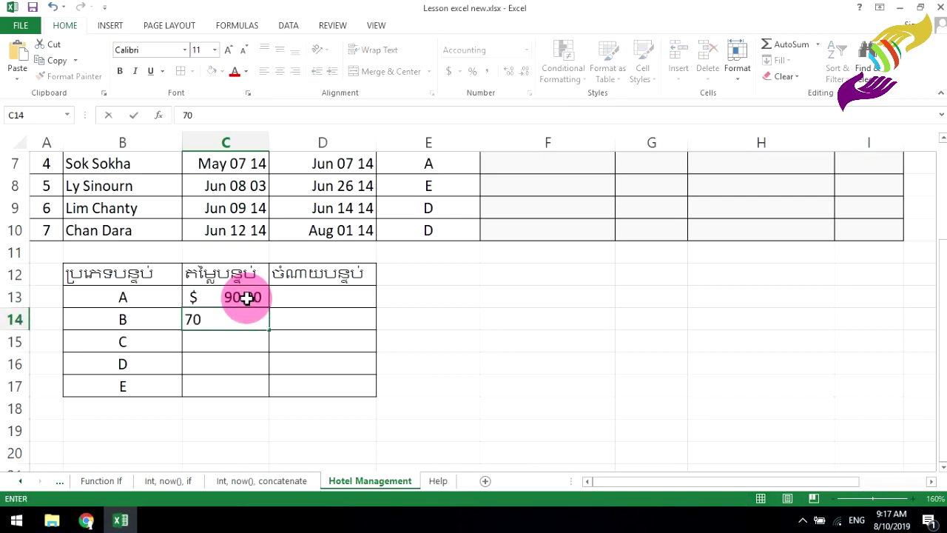
{"action": "key", "text": "Return"}
{"action": "type", "text": "50"}
{"action": "key", "text": "Return"}
{"action": "type", "text": "35"}
{"action": "key", "text": "Return"}
{"action": "type", "text": "20"}
{"action": "key", "text": "Return"}
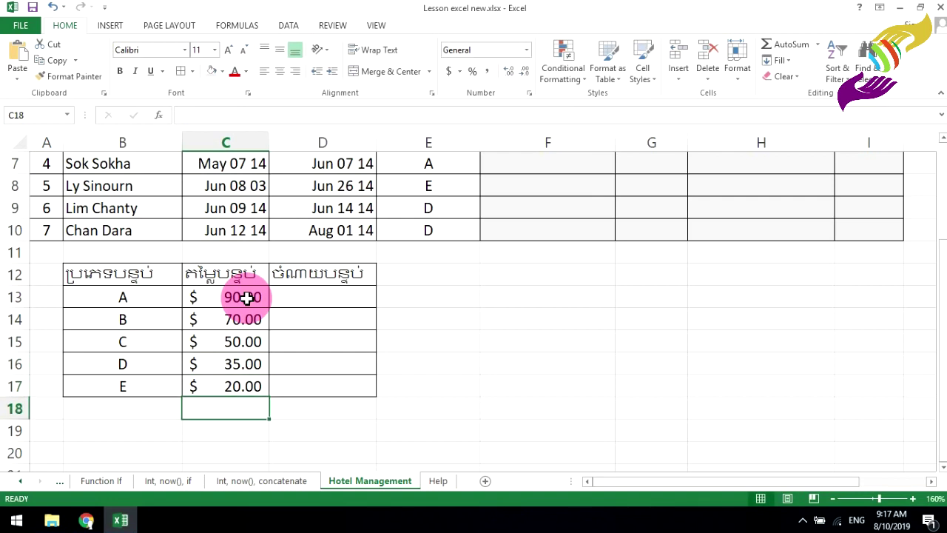
{"action": "left_click", "coordinate": [338, 295]}
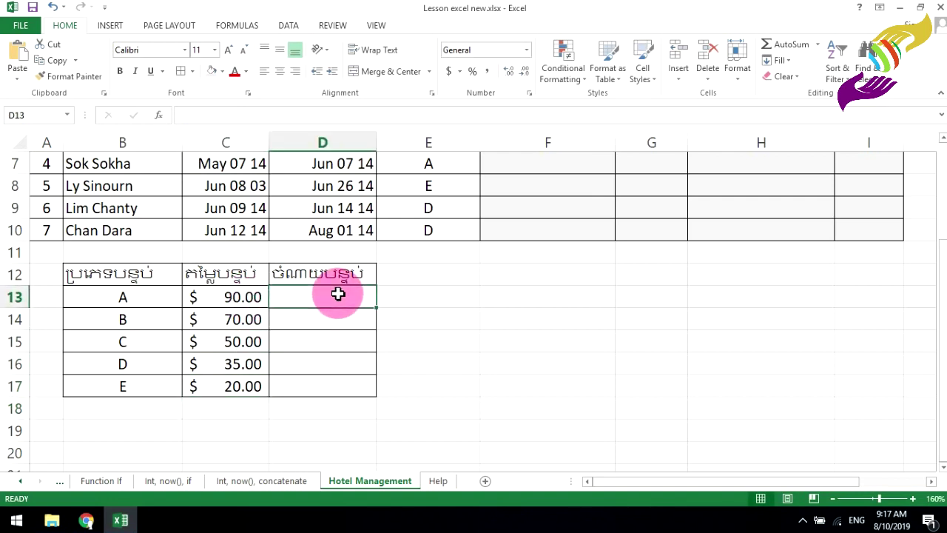
- Apply Percentage number format to D13:D17 via Format Cells
{"action": "left_click_drag", "start_coordinate": [338, 295], "coordinate": [349, 381]}
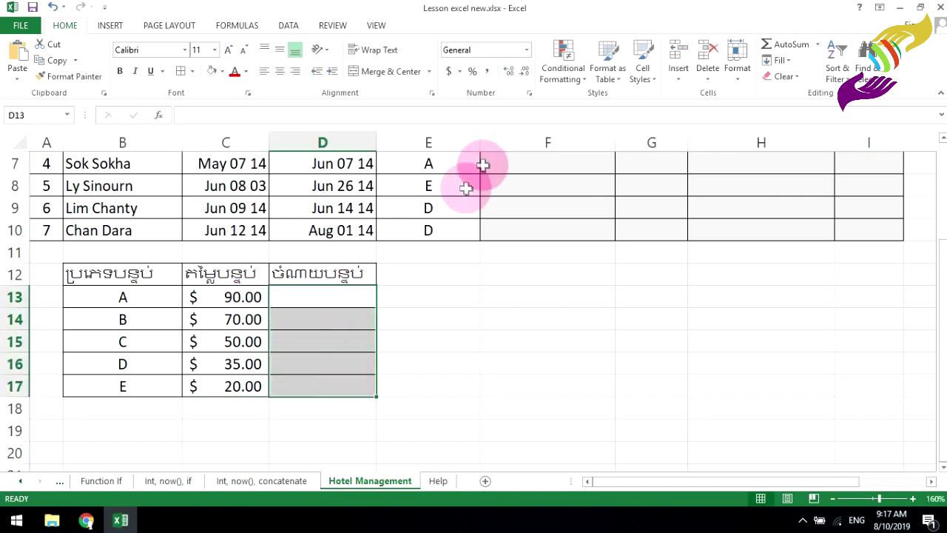
{"action": "left_click", "coordinate": [530, 93]}
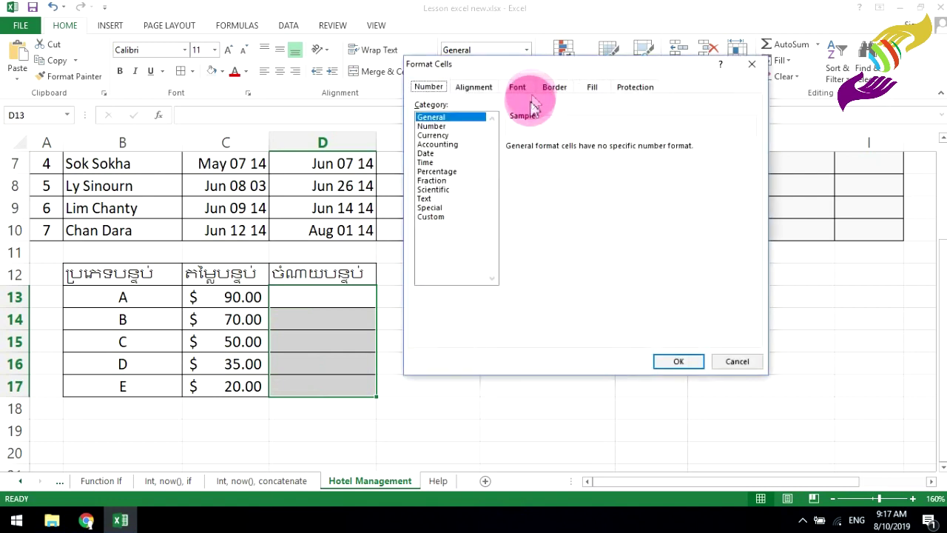
{"action": "left_click", "coordinate": [436, 171]}
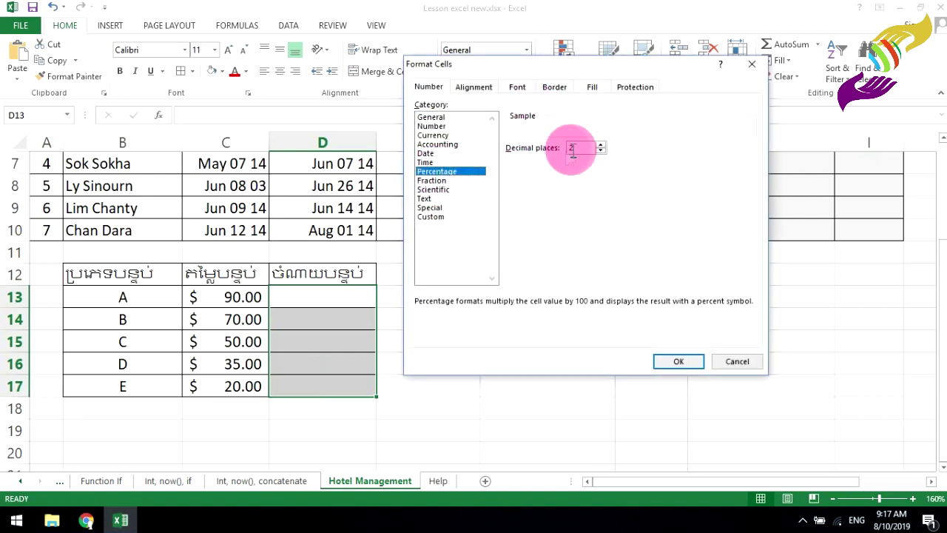
{"action": "left_click", "coordinate": [602, 152]}
{"action": "left_click", "coordinate": [660, 357]}
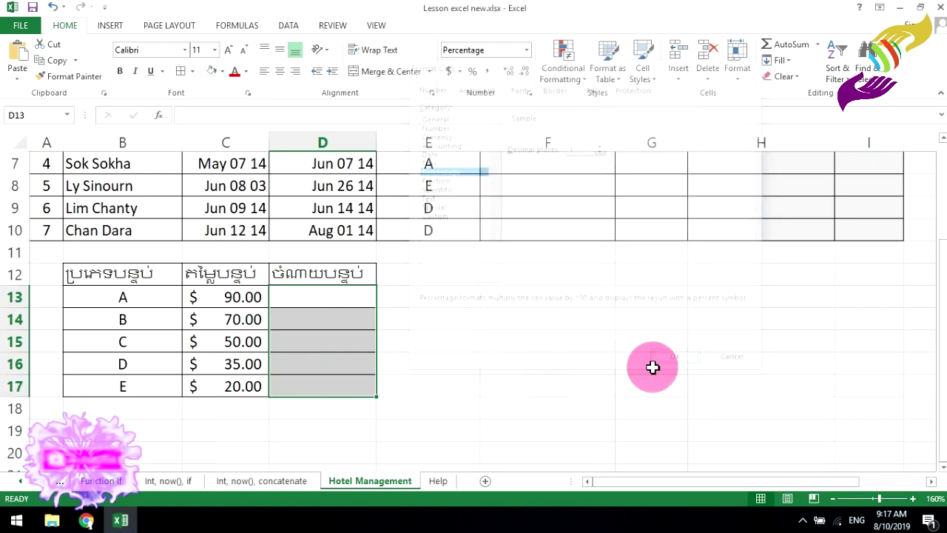
{"action": "left_click", "coordinate": [332, 298]}
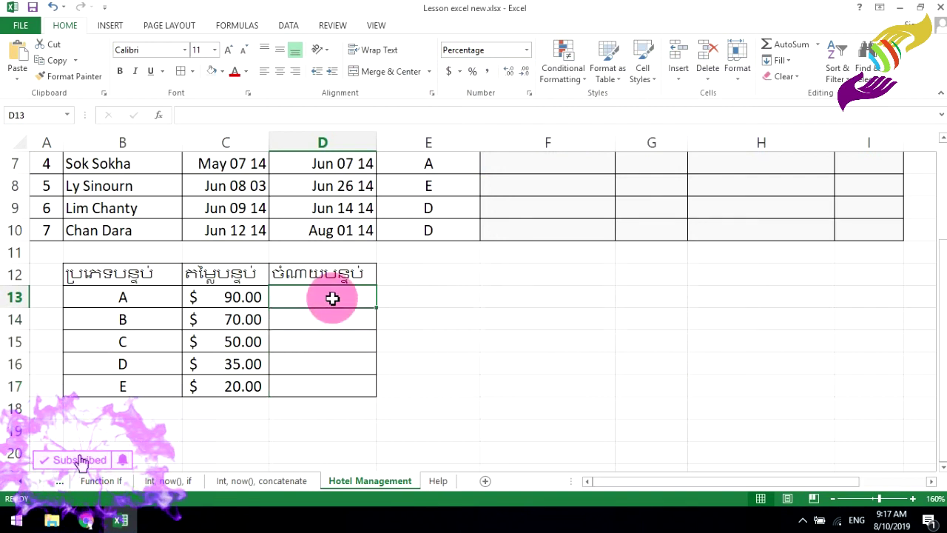
- Enter room costs 12, 9, 7, 5 and 3 percent in D13:D17
{"action": "type", "text": "12"}
{"action": "key", "text": "Return"}
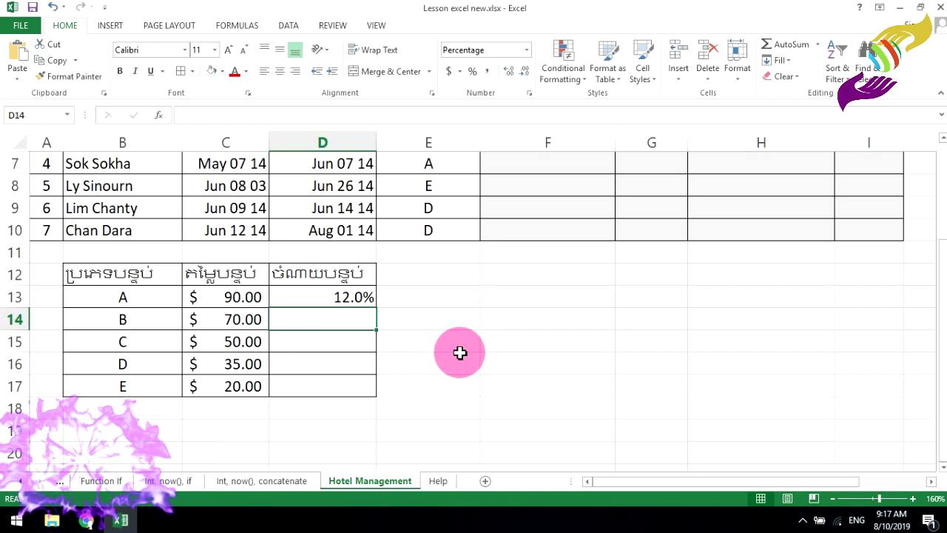
{"action": "type", "text": "9"}
{"action": "key", "text": "Return"}
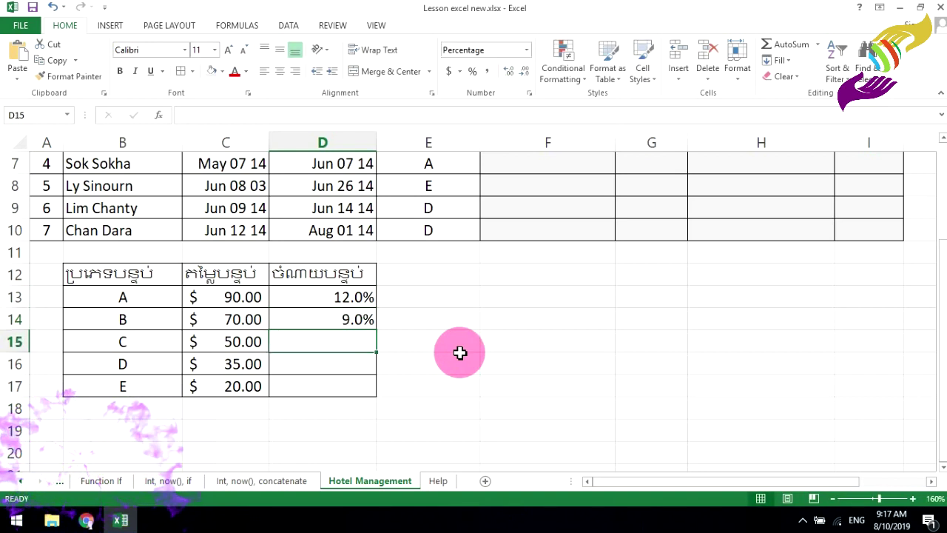
{"action": "type", "text": "7"}
{"action": "key", "text": "Return"}
{"action": "type", "text": "5"}
{"action": "key", "text": "Return"}
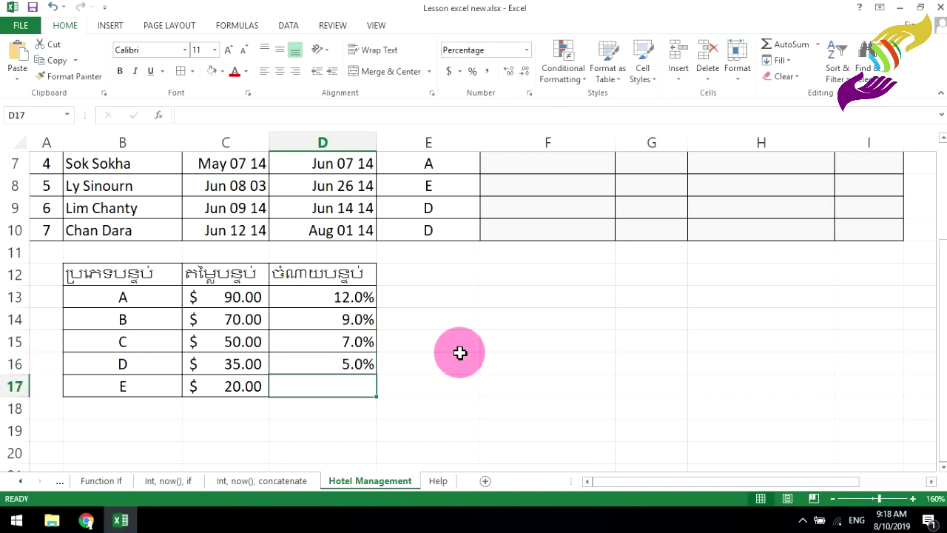
{"action": "type", "text": "3"}
{"action": "key", "text": "Return"}
- Set D13:D17 percentages to 0 decimal places and center them
{"action": "left_click", "coordinate": [358, 297]}
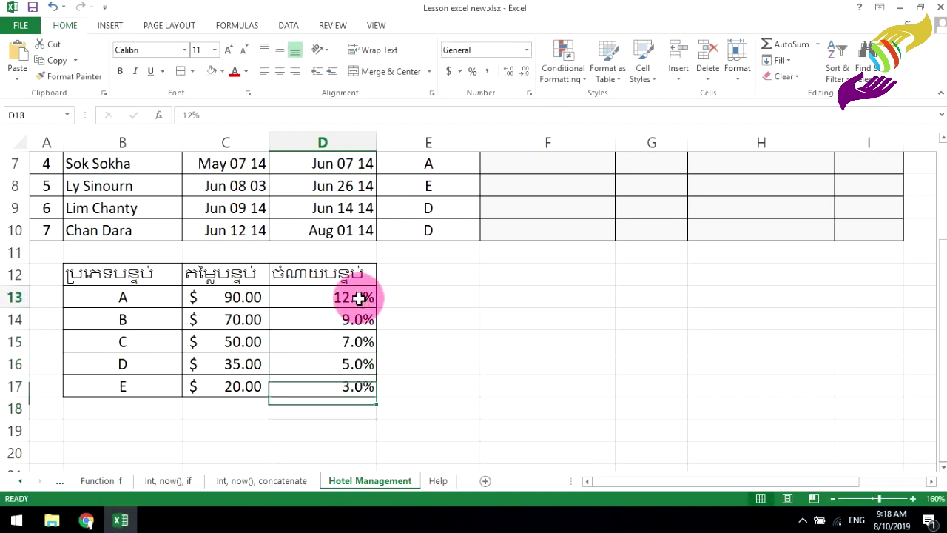
{"action": "left_click_drag", "start_coordinate": [358, 297], "coordinate": [345, 387]}
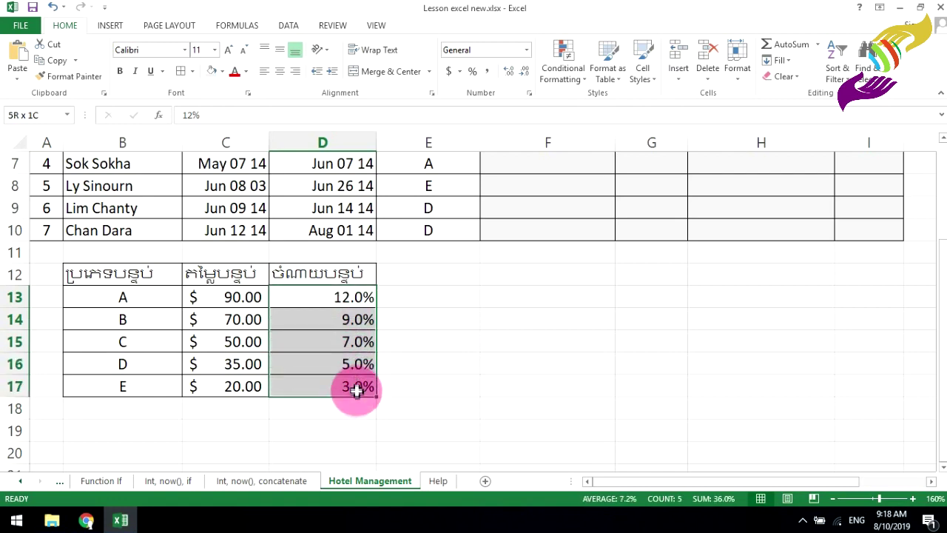
{"action": "left_click", "coordinate": [531, 95]}
{"action": "left_click", "coordinate": [601, 150]}
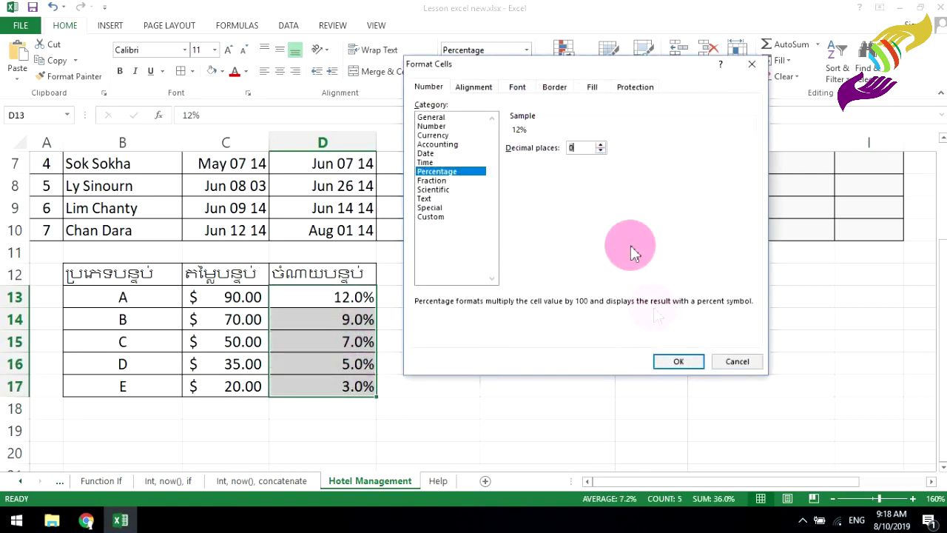
{"action": "left_click", "coordinate": [678, 361]}
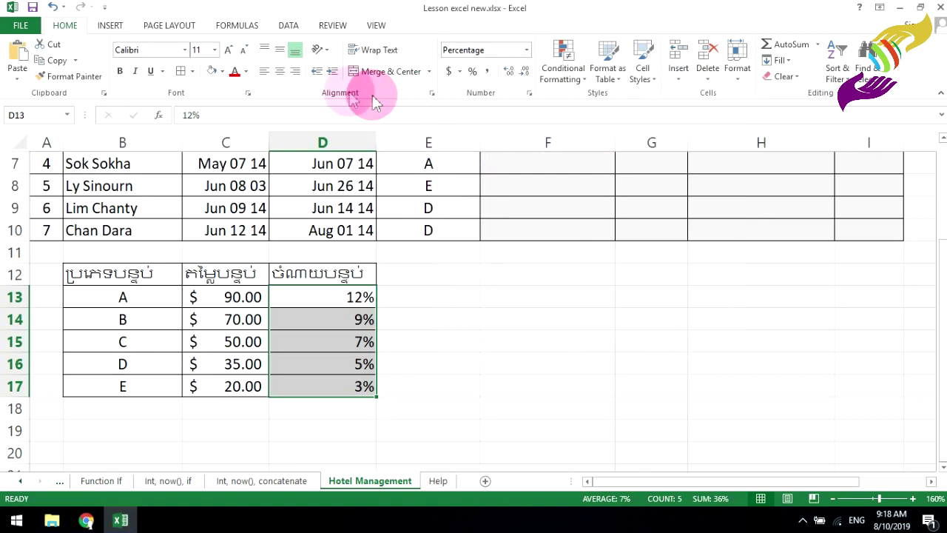
{"action": "left_click", "coordinate": [281, 72]}
{"action": "left_click", "coordinate": [428, 274]}
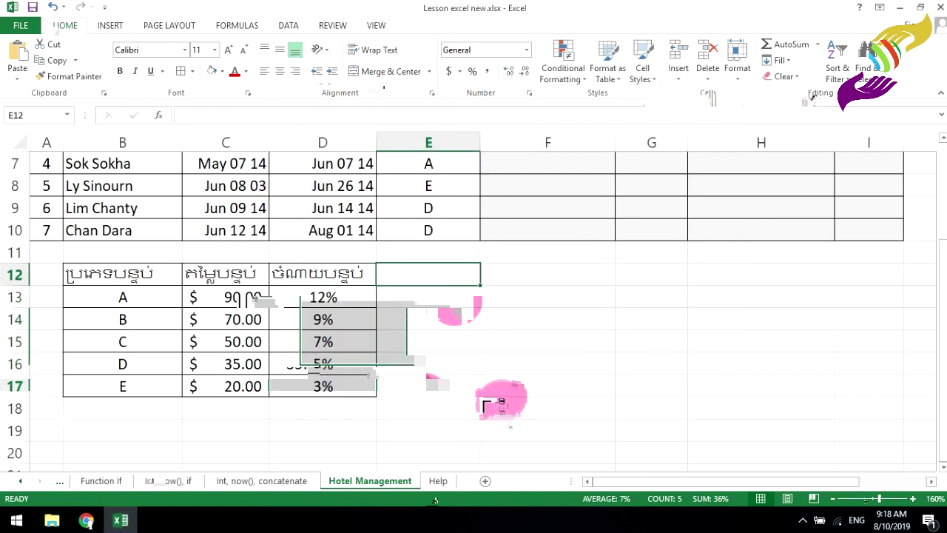
{"action": "scroll", "coordinate": [545, 373], "scroll_direction": "up", "scroll_amount": 2}
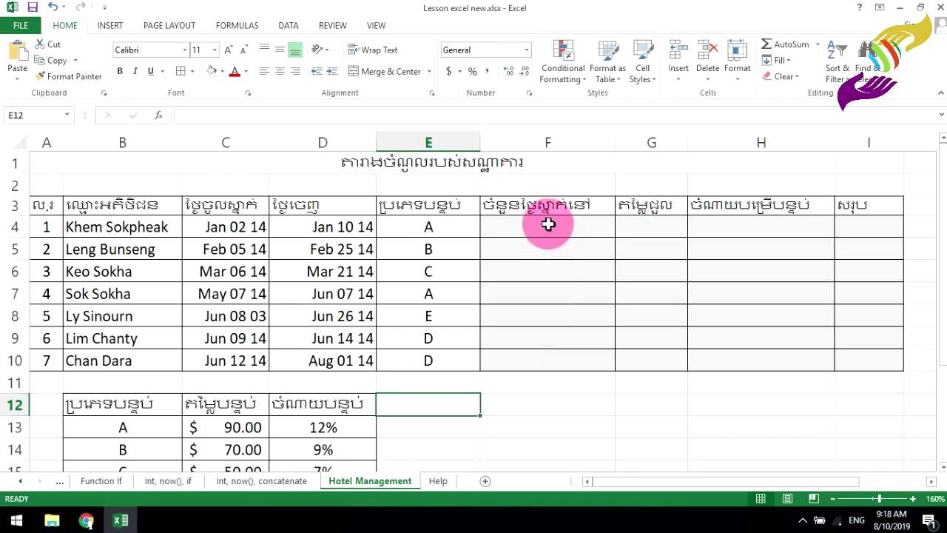
- Bring the guest table into view and begin a formula with = in F4
{"action": "scroll", "coordinate": [669, 344], "scroll_direction": "down", "scroll_amount": 1}
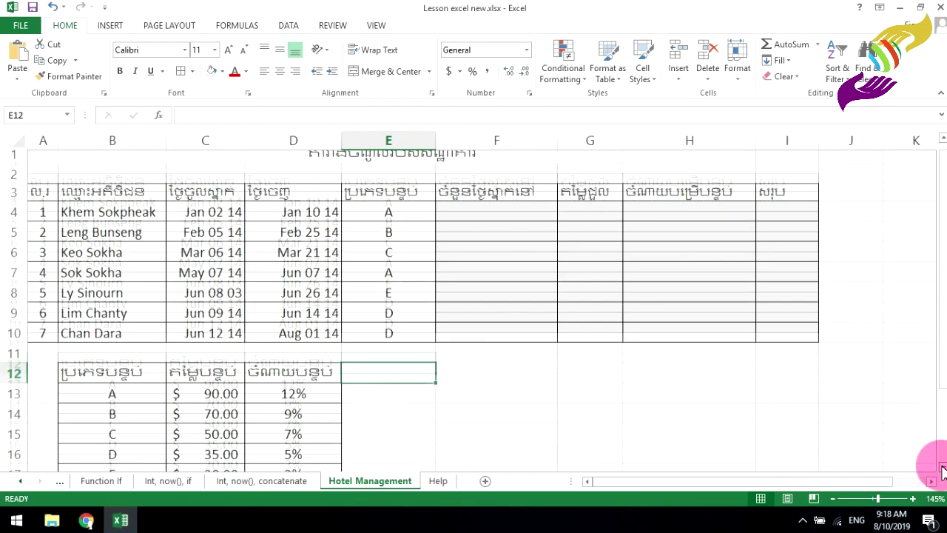
{"action": "scroll", "coordinate": [935, 458], "scroll_direction": "down", "scroll_amount": 1}
{"action": "left_click", "coordinate": [509, 203]}
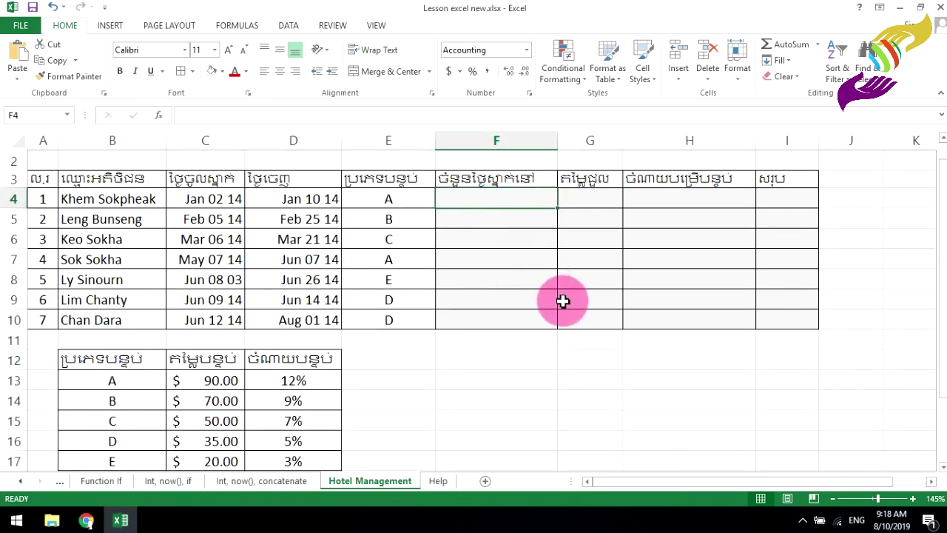
{"action": "type", "text": "="}
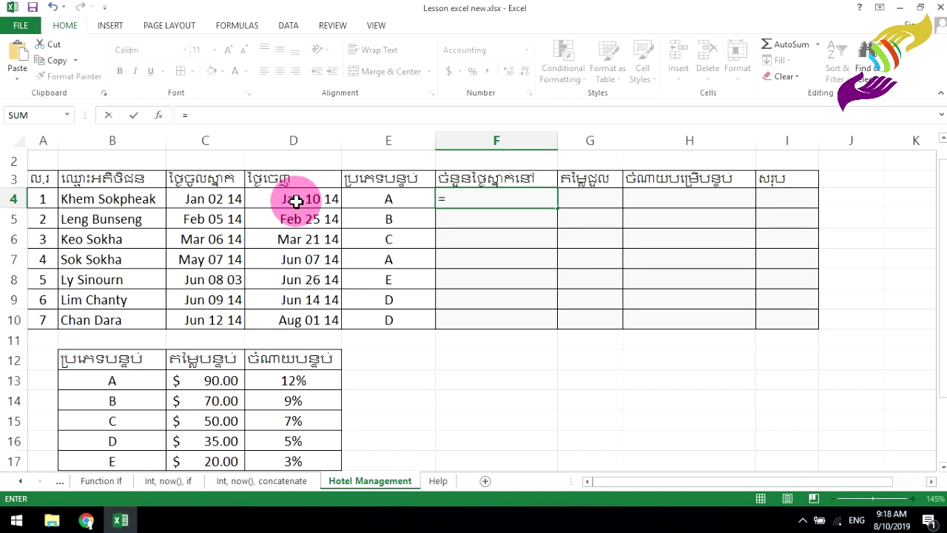
- Build the nights formula =D4-C4 in F4 and fill it down to F10
{"action": "left_click", "coordinate": [295, 201]}
{"action": "type", "text": "="}
{"action": "key", "text": "BackSpace"}
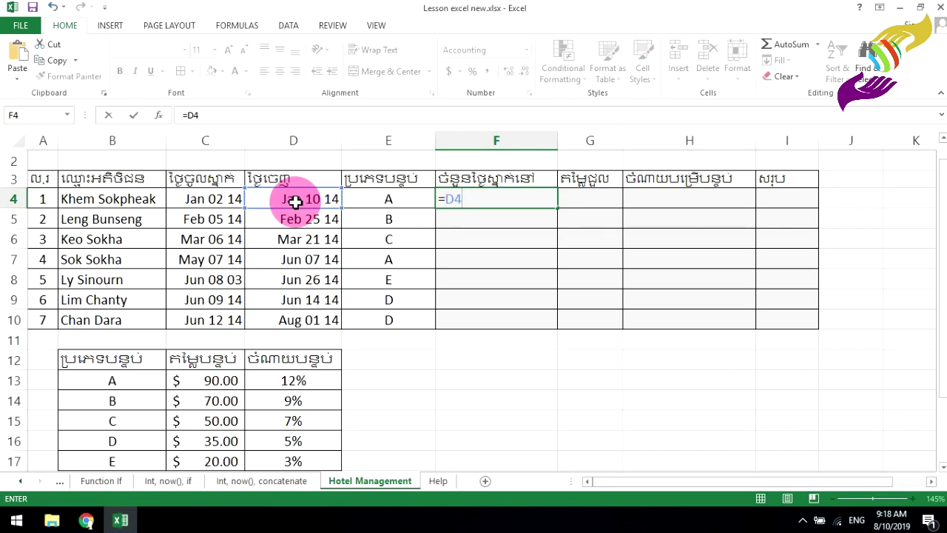
{"action": "left_click", "coordinate": [201, 197]}
{"action": "key", "text": "Return"}
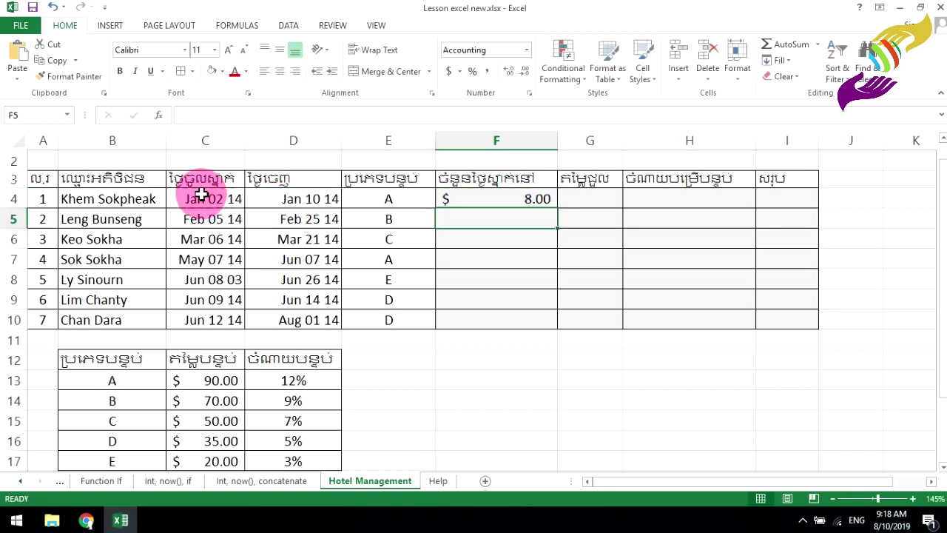
{"action": "left_click", "coordinate": [518, 198]}
{"action": "left_click_drag", "start_coordinate": [556, 210], "coordinate": [566, 318]}
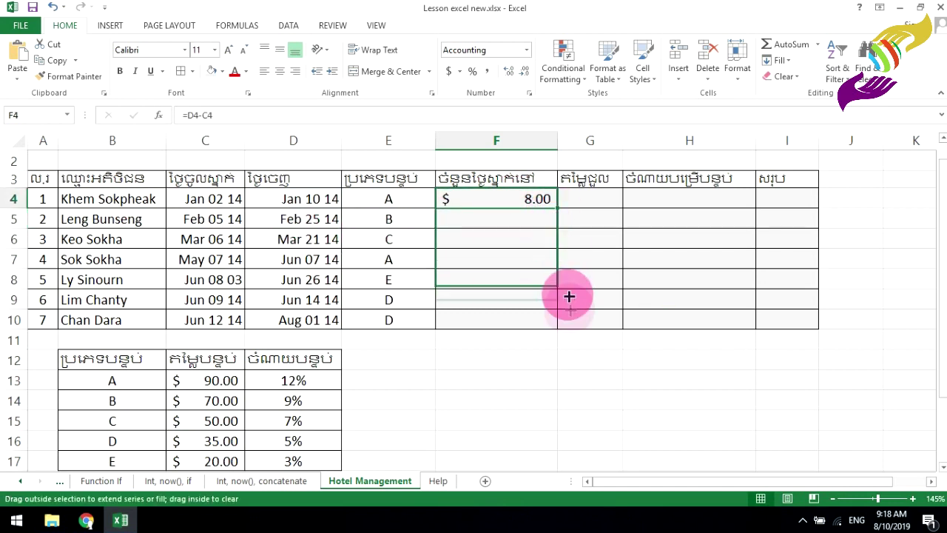
{"action": "left_click", "coordinate": [529, 93]}
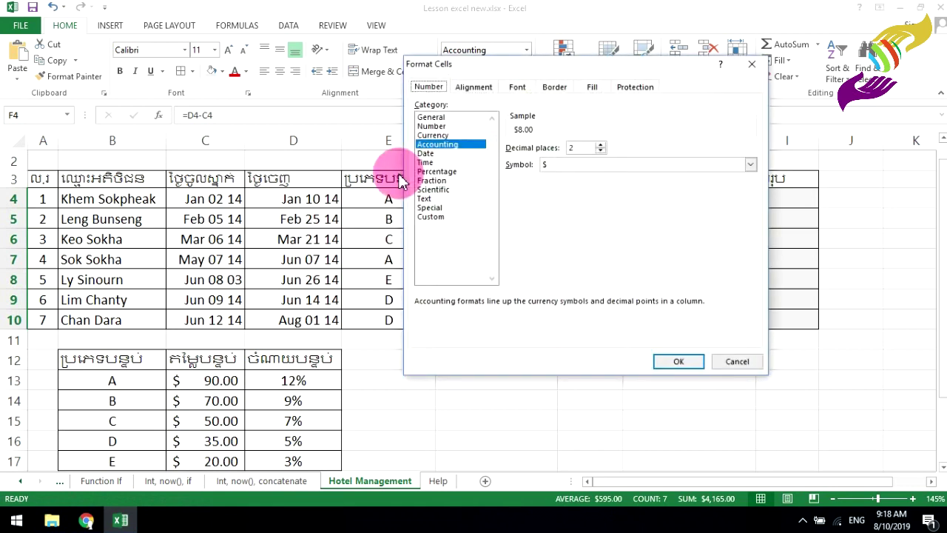
- Apply the plain whole-number custom format 0 to the night counts in column F
{"action": "left_click", "coordinate": [431, 216]}
{"action": "left_click_drag", "start_coordinate": [750, 232], "coordinate": [751, 181]}
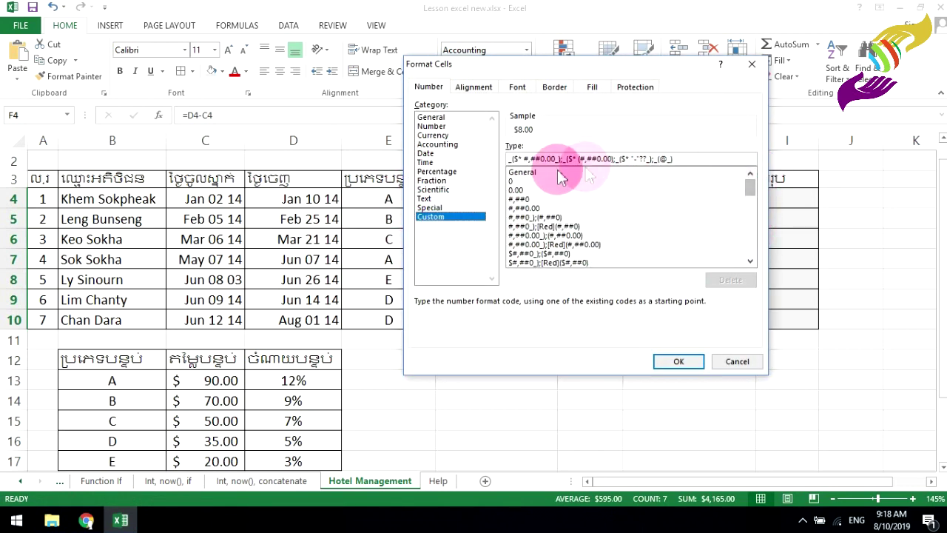
{"action": "left_click", "coordinate": [516, 180]}
{"action": "left_click", "coordinate": [670, 362]}
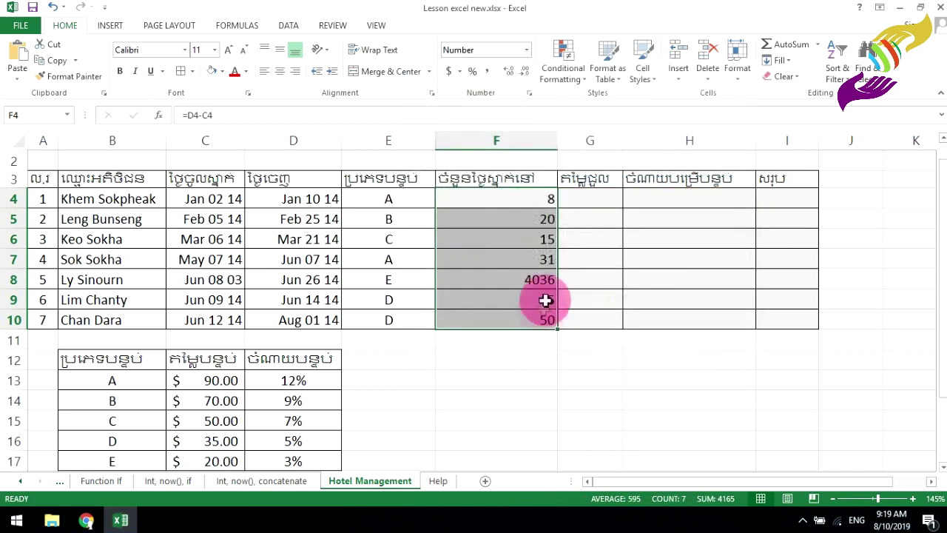
- Change the night counts' format to 0 "Day", centre them, and check F8's formula
{"action": "left_click", "coordinate": [529, 95]}
{"action": "left_click", "coordinate": [430, 216]}
{"action": "left_click", "coordinate": [542, 182]}
{"action": "left_click", "coordinate": [544, 160]}
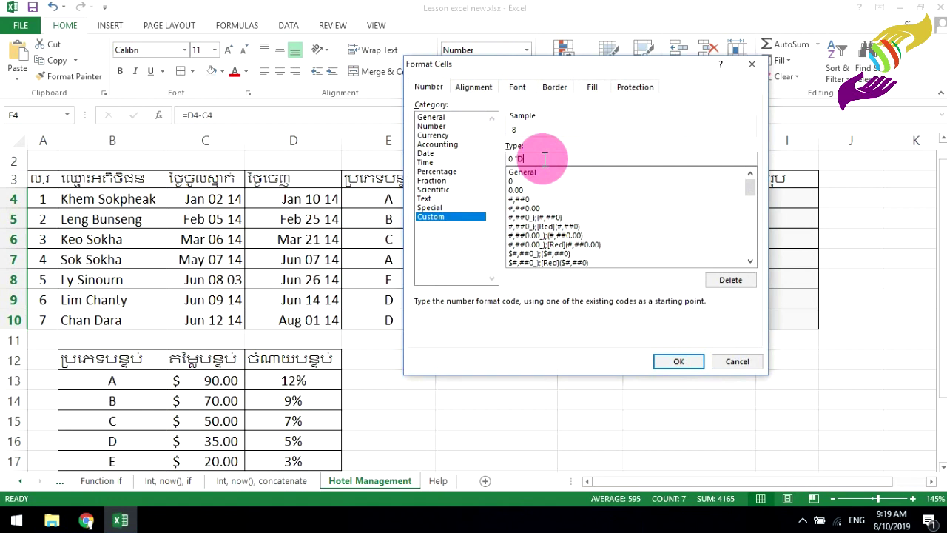
{"action": "key", "text": "Return"}
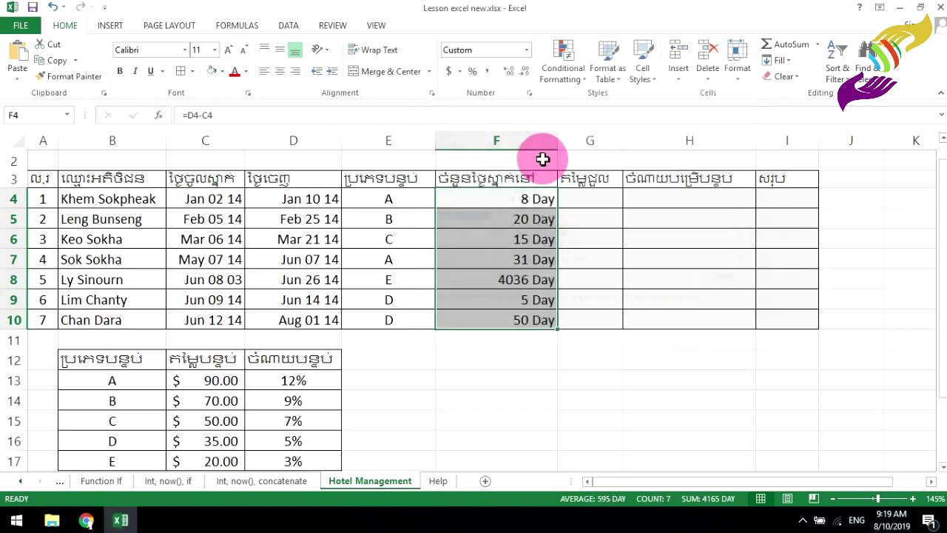
{"action": "left_click", "coordinate": [284, 72]}
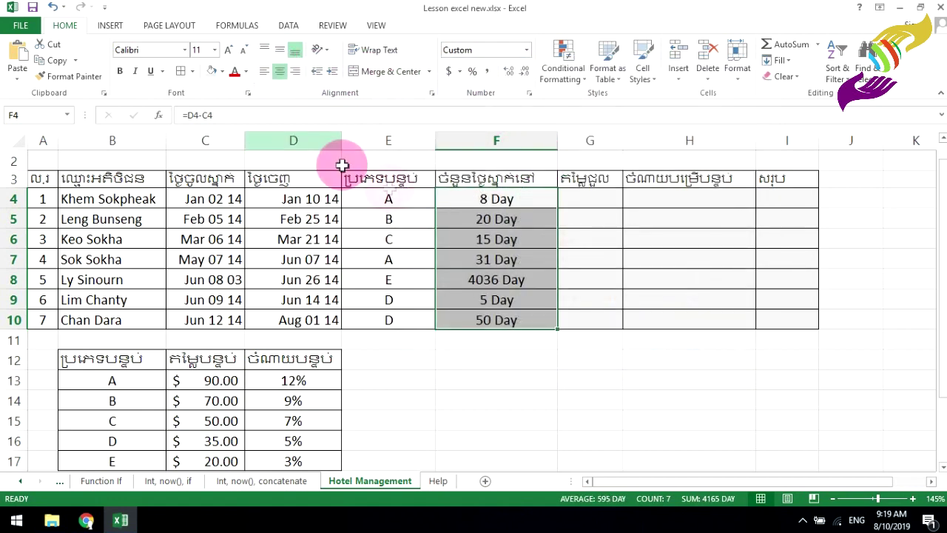
{"action": "left_click", "coordinate": [494, 282]}
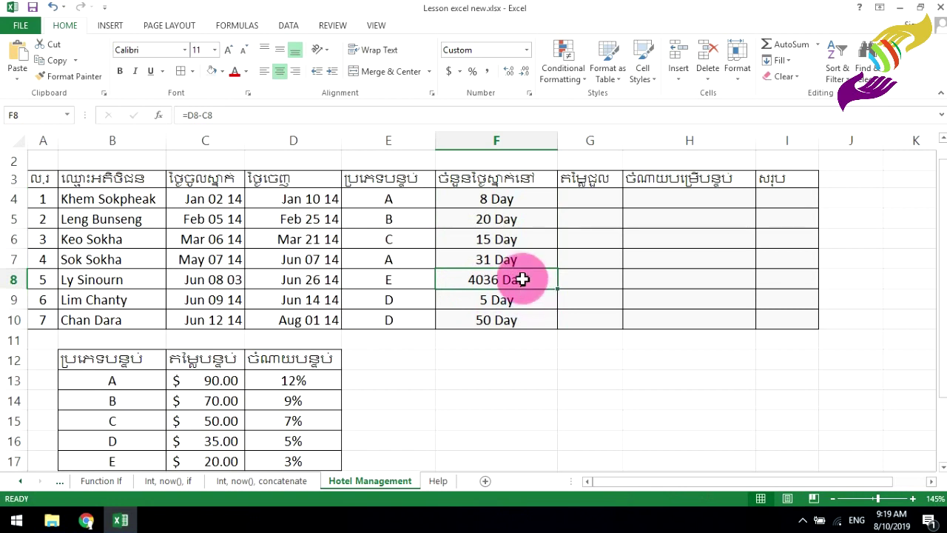
{"action": "left_click", "coordinate": [582, 195]}
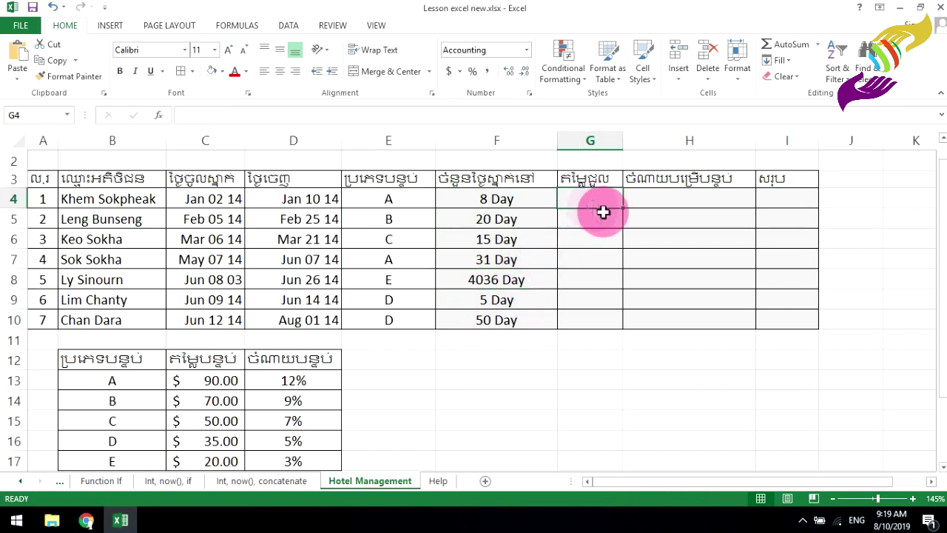
- Widen column G and begin G4's formula as =if(F4="A", removing a stray C13 reference
{"action": "left_click_drag", "start_coordinate": [624, 140], "coordinate": [663, 140]}
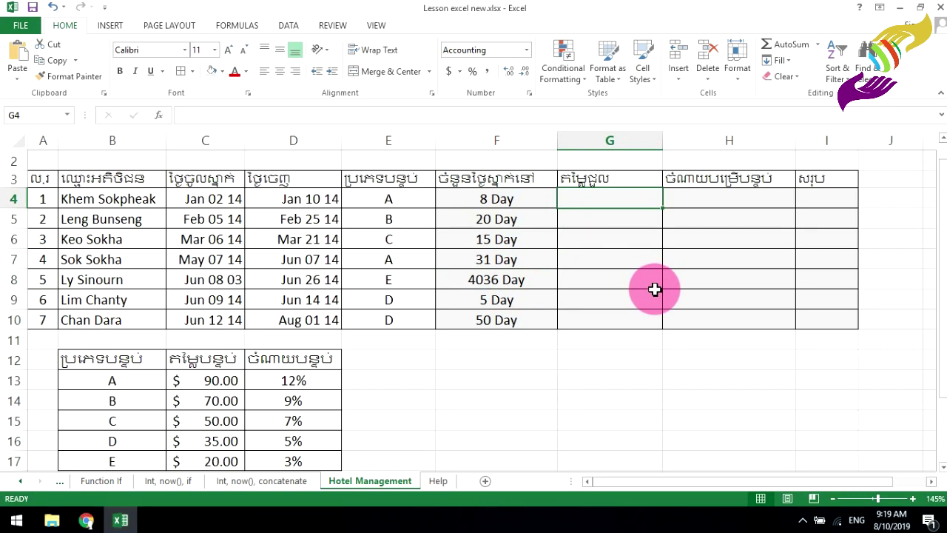
{"action": "type", "text": "=if("}
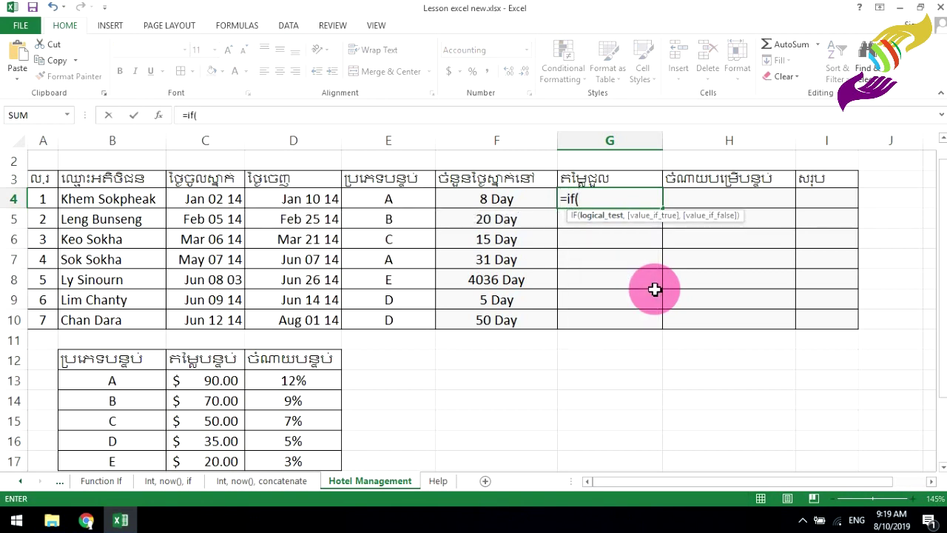
{"action": "left_click", "coordinate": [510, 198]}
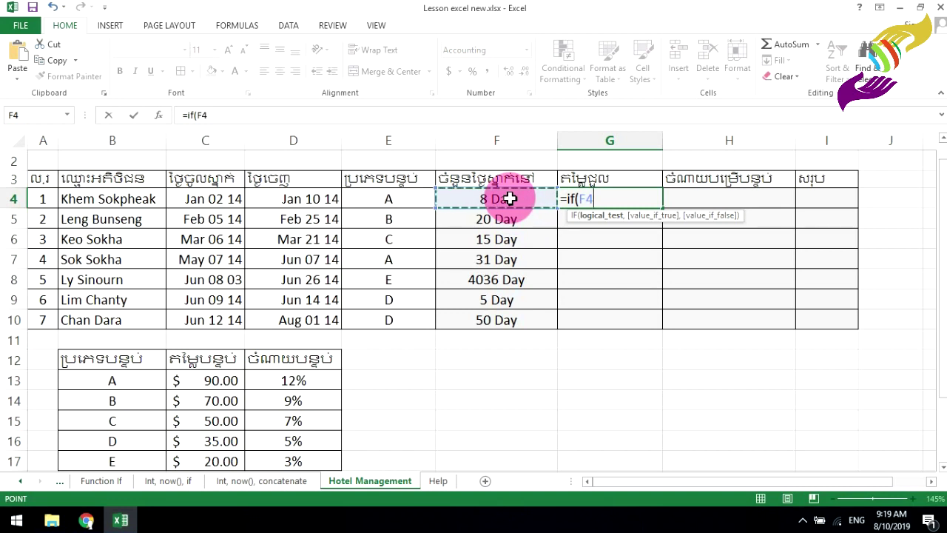
{"action": "type", "text": "=\"A"}
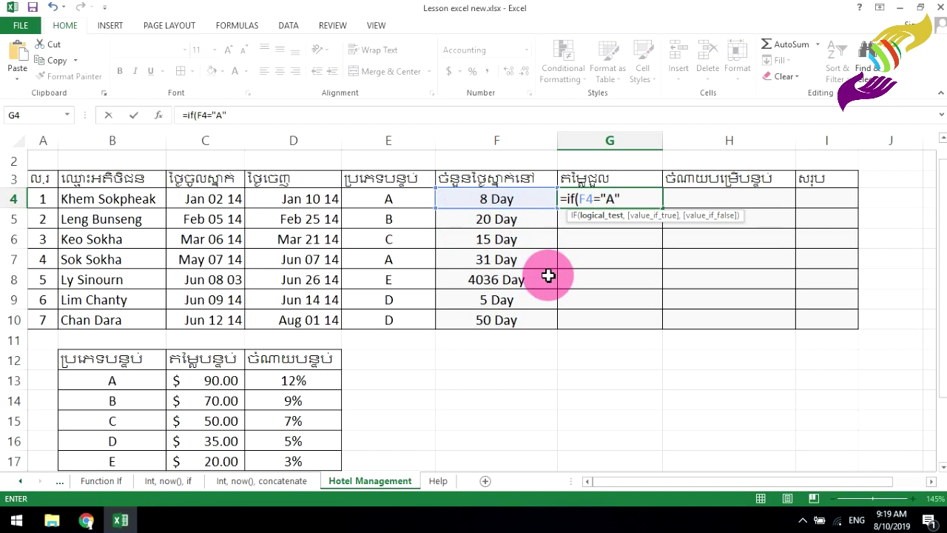
{"action": "type", "text": ","}
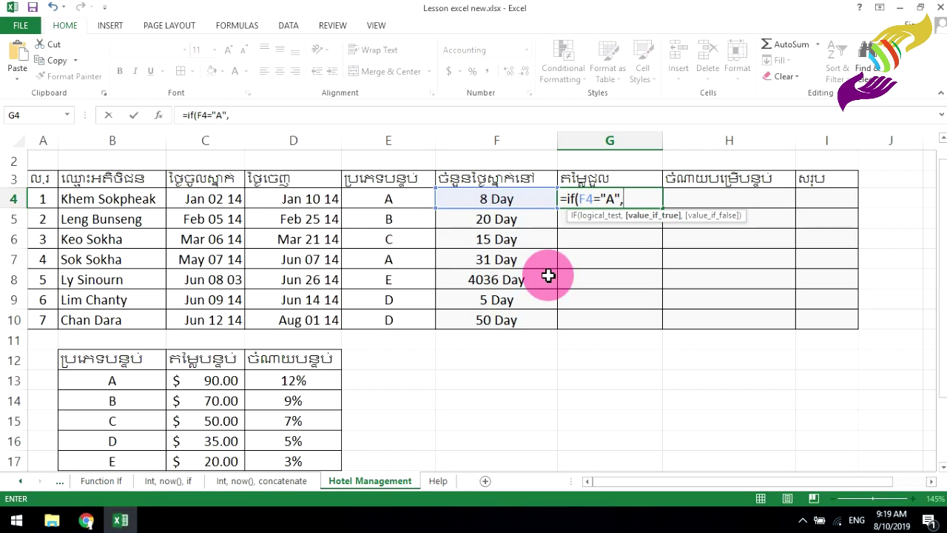
{"action": "left_click", "coordinate": [516, 199]}
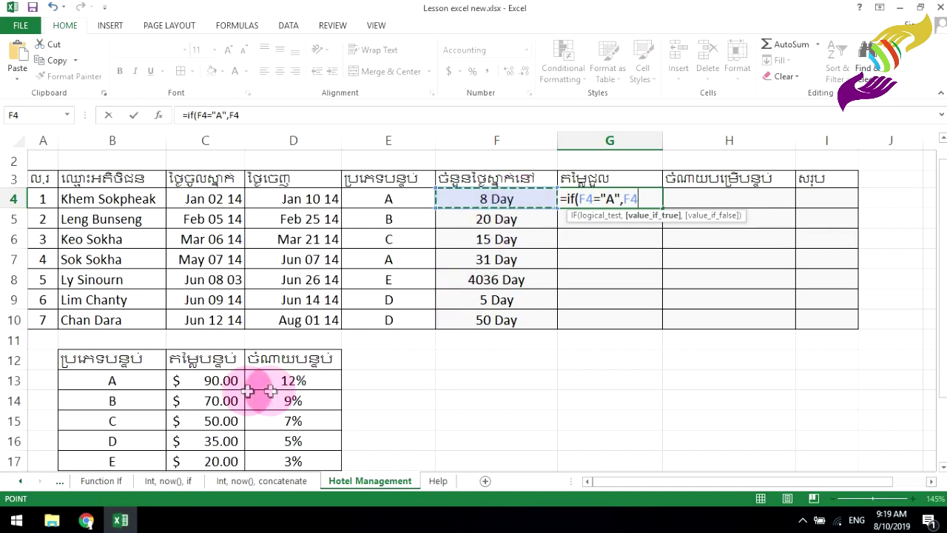
{"action": "left_click", "coordinate": [213, 380]}
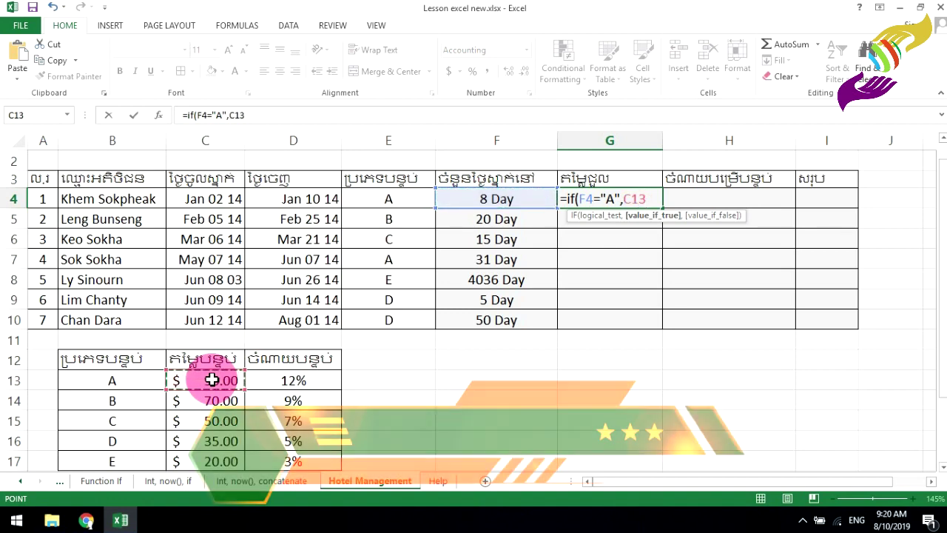
{"action": "type", "text": ","}
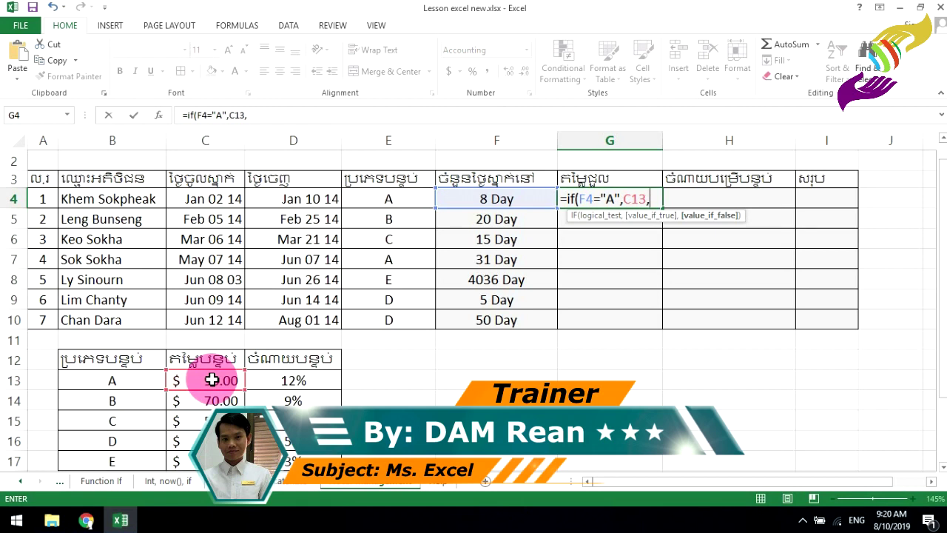
{"action": "key", "text": "BackSpace"}
{"action": "key", "text": "BackSpace"}
{"action": "key", "text": "BackSpace"}
{"action": "key", "text": "BackSpace"}
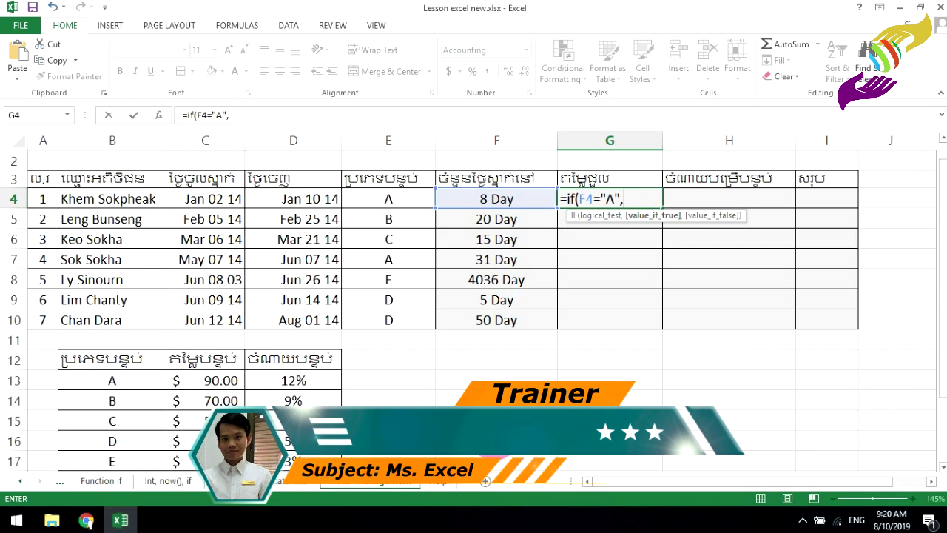
- Complete the type A result as F4*C13 and open a nested IF
{"action": "left_click", "coordinate": [502, 199]}
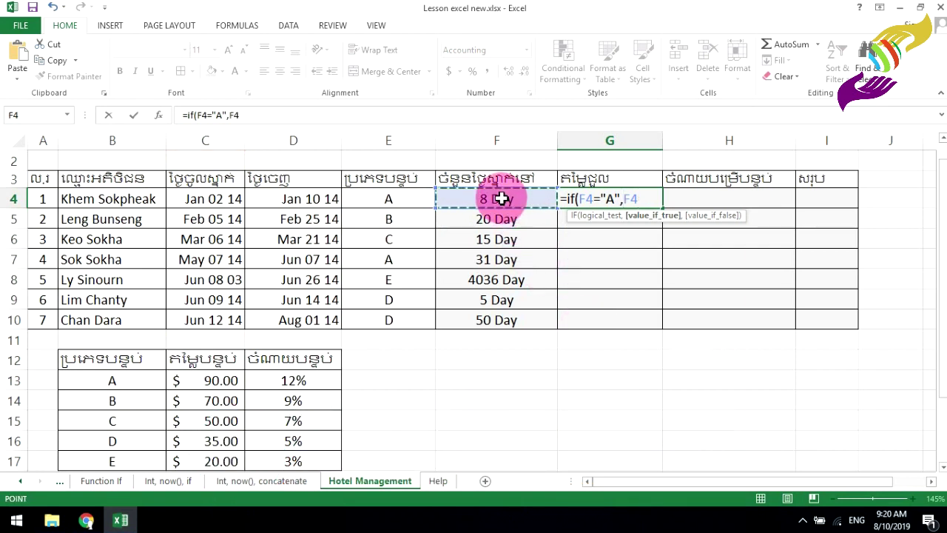
{"action": "type", "text": "*"}
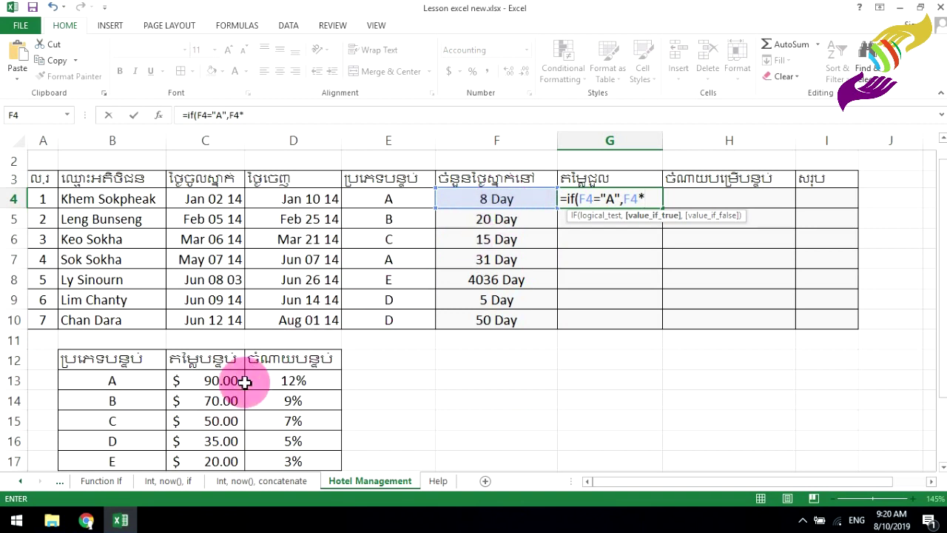
{"action": "left_click", "coordinate": [213, 380]}
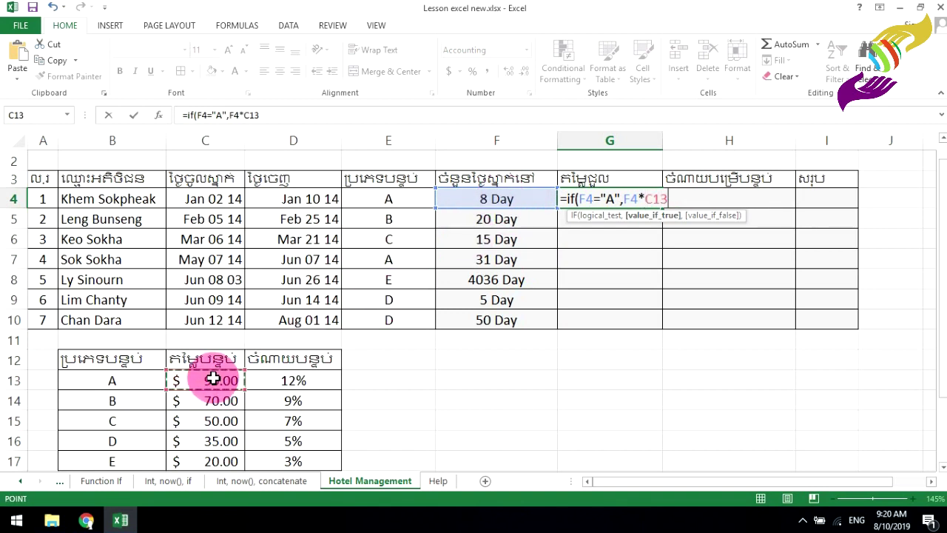
{"action": "type", "text": ","}
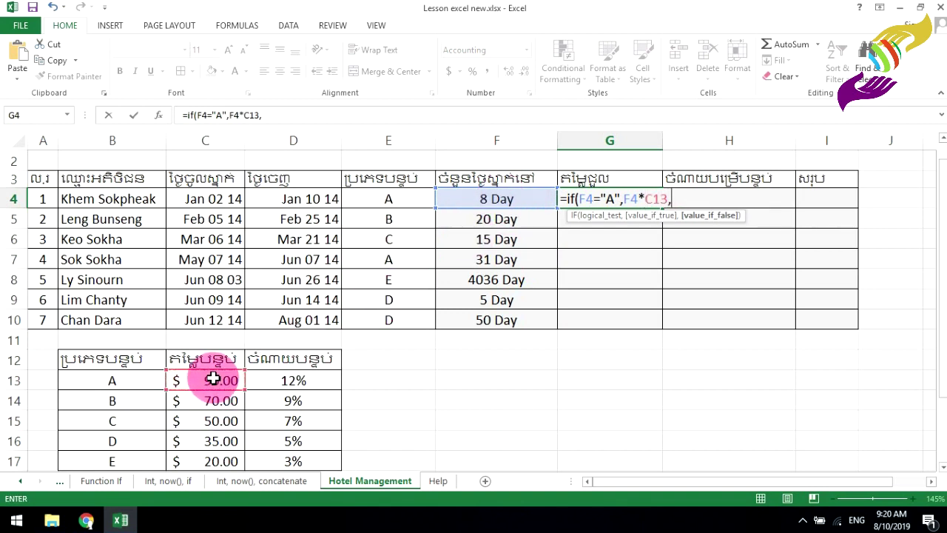
{"action": "type", "text": "if("}
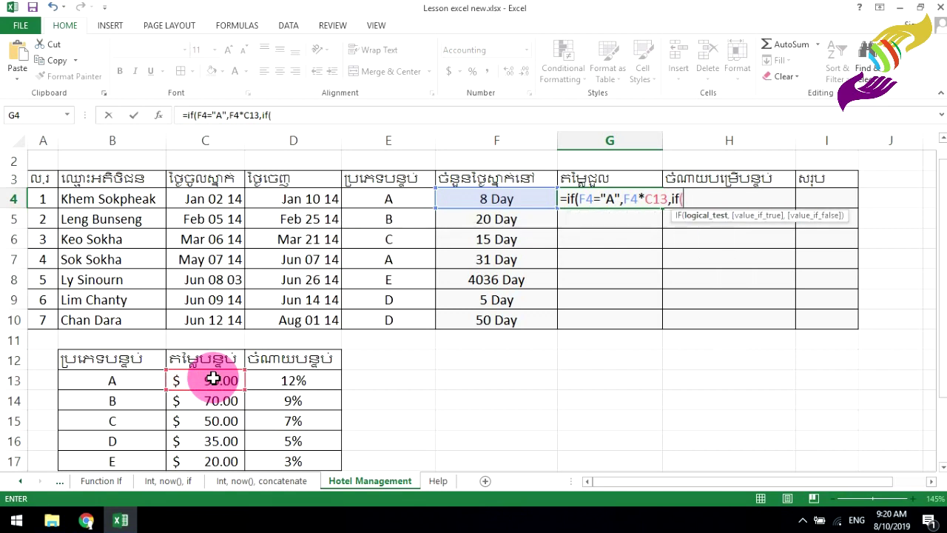
- Add the type B test with result F4*C14, then start the type C test on F4
{"action": "left_click", "coordinate": [505, 198]}
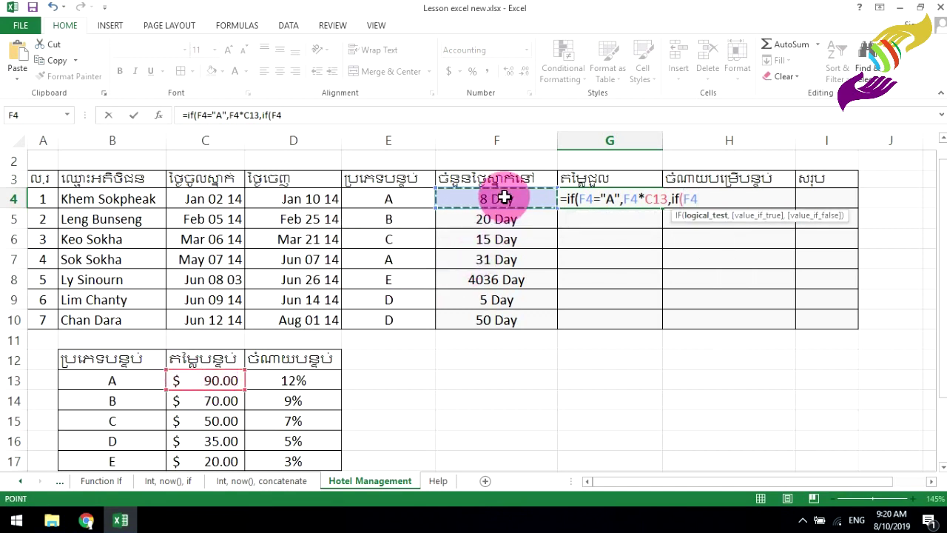
{"action": "type", "text": "=\"A\""}
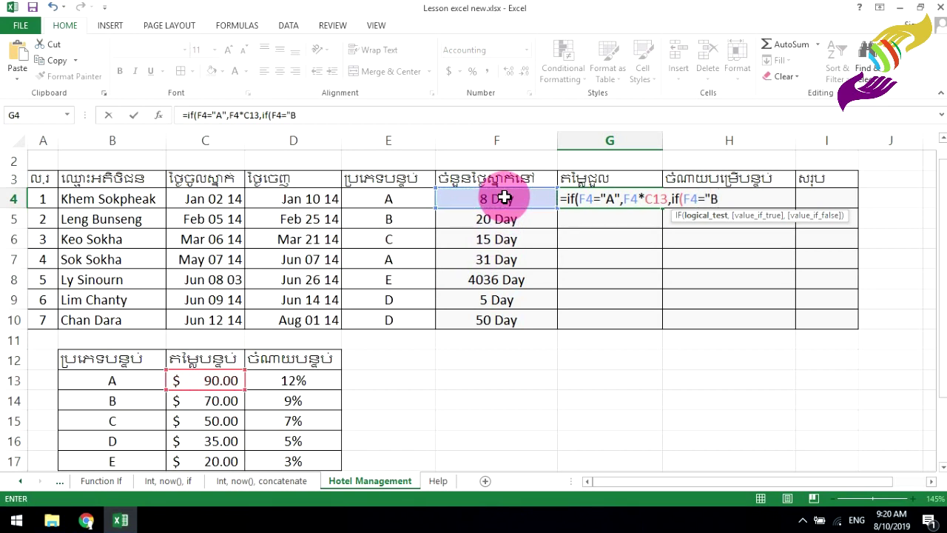
{"action": "type", "text": ","}
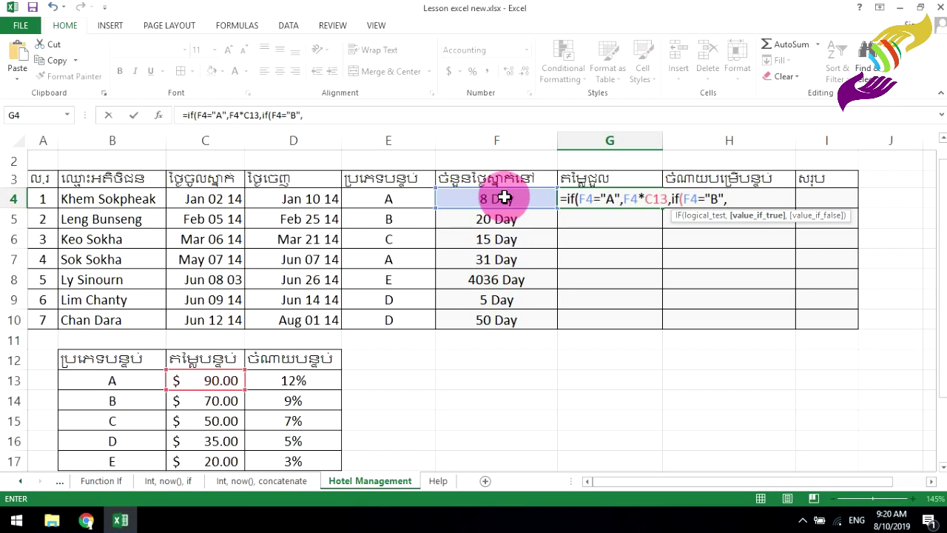
{"action": "left_click", "coordinate": [505, 198]}
{"action": "type", "text": "*"}
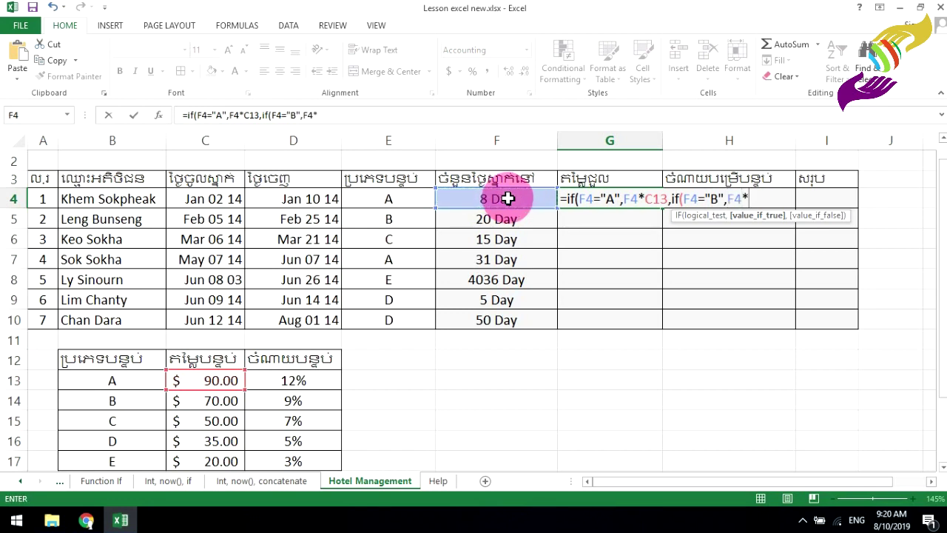
{"action": "left_click", "coordinate": [206, 404]}
{"action": "left_click", "coordinate": [205, 404]}
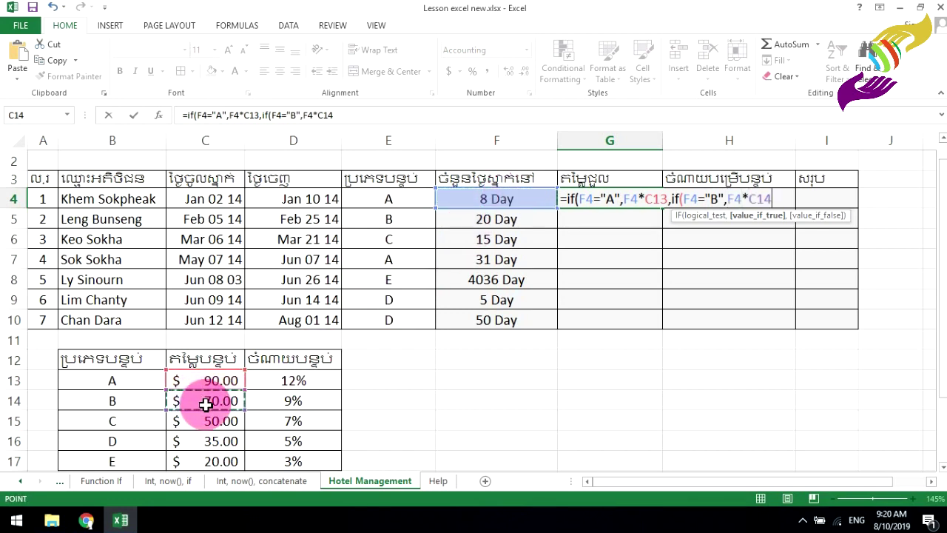
{"action": "type", "text": ",i"}
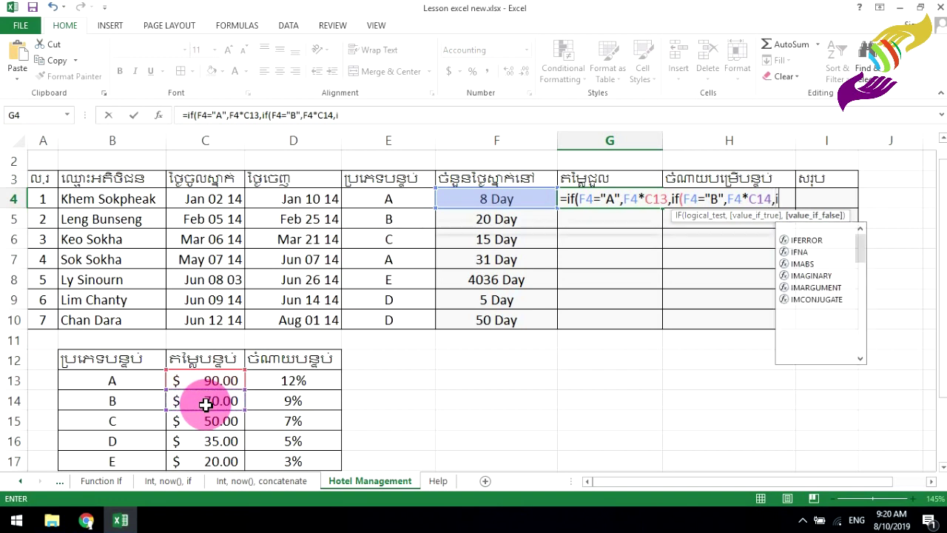
{"action": "type", "text": "f("}
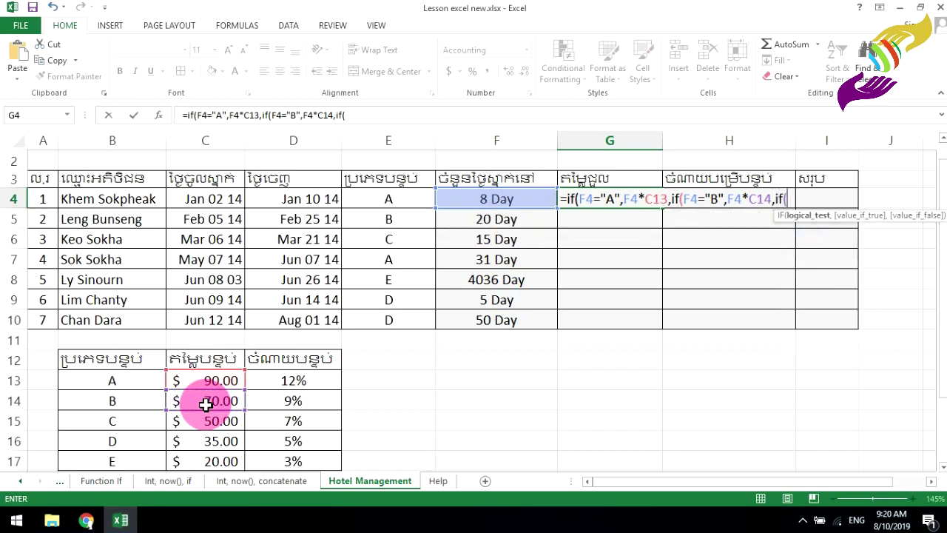
{"action": "left_click", "coordinate": [506, 195]}
{"action": "type", "text": "=\"C"}
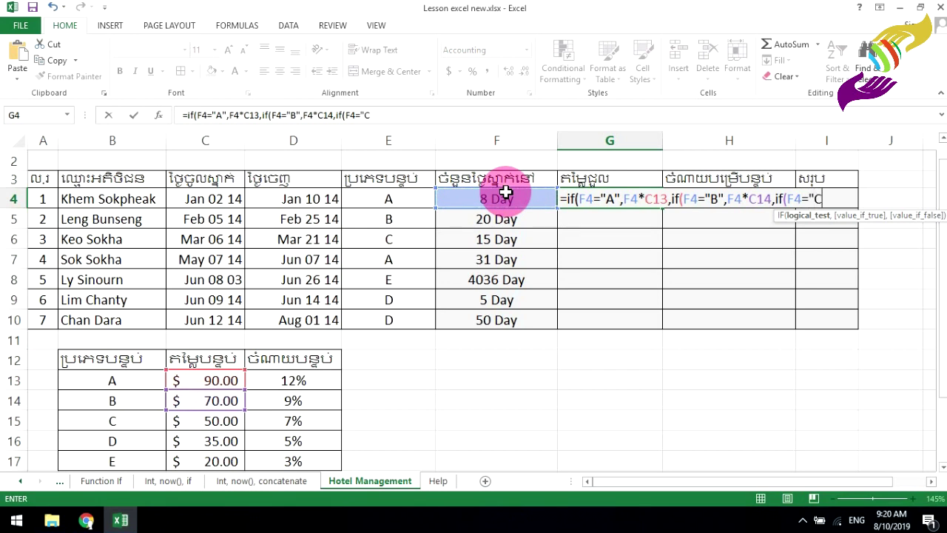
- Give the type C branch the result F4*C15 and open the next nested IF
{"action": "type", "text": ","}
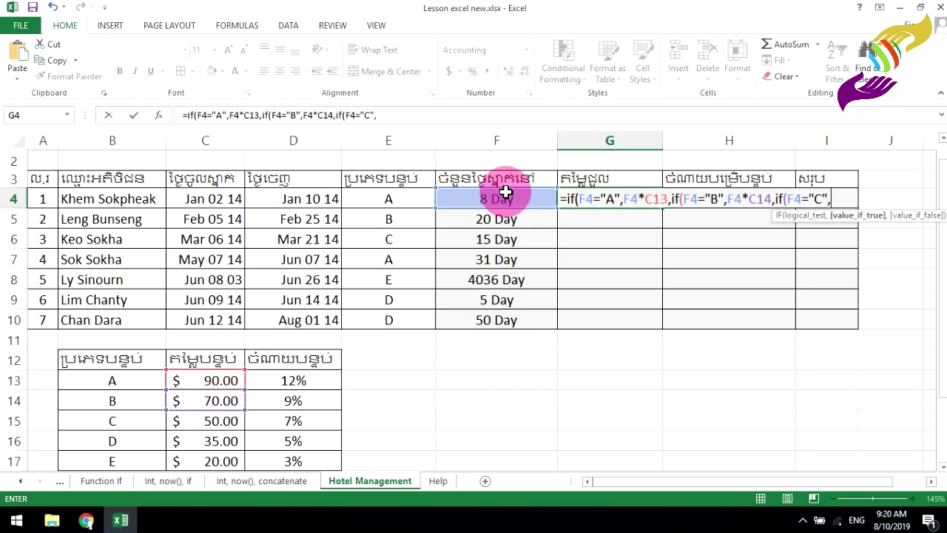
{"action": "left_click", "coordinate": [508, 198]}
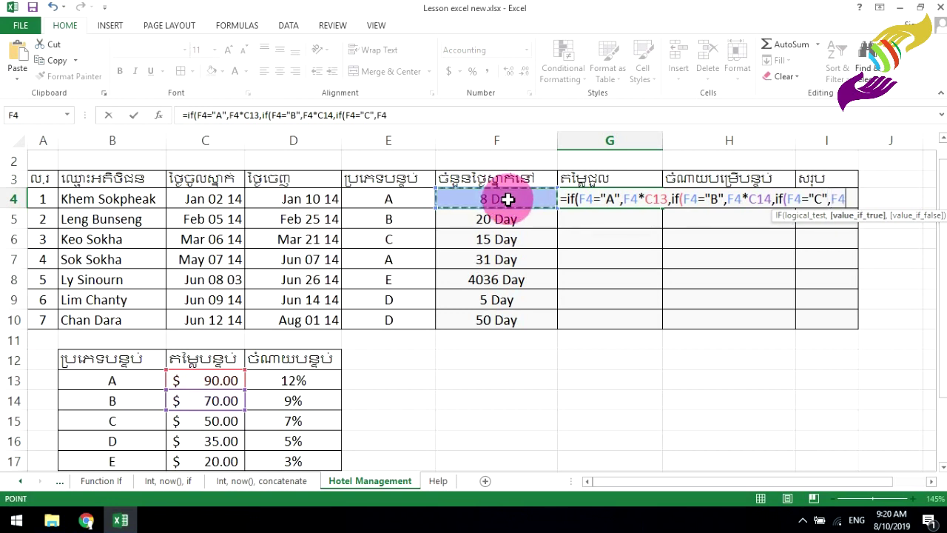
{"action": "type", "text": "*"}
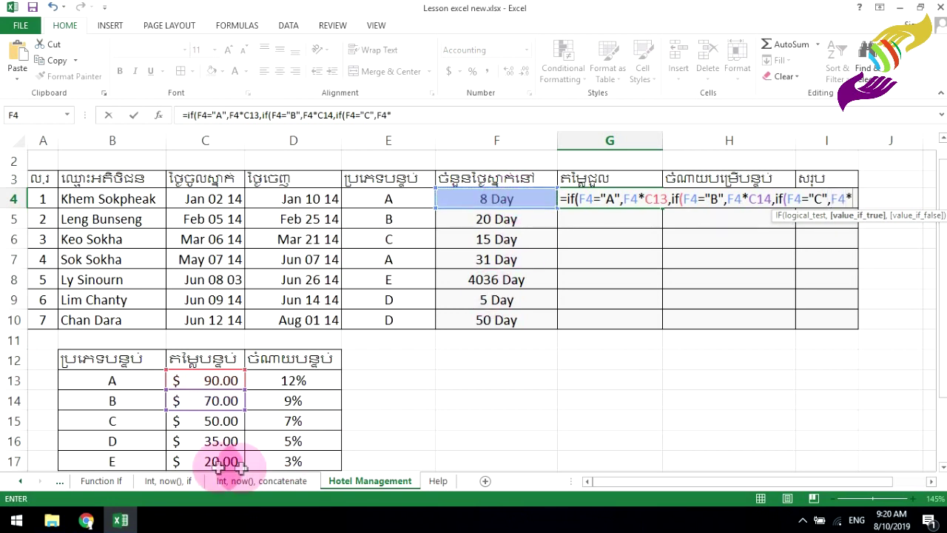
{"action": "left_click", "coordinate": [219, 420]}
{"action": "type", "text": ",if"}
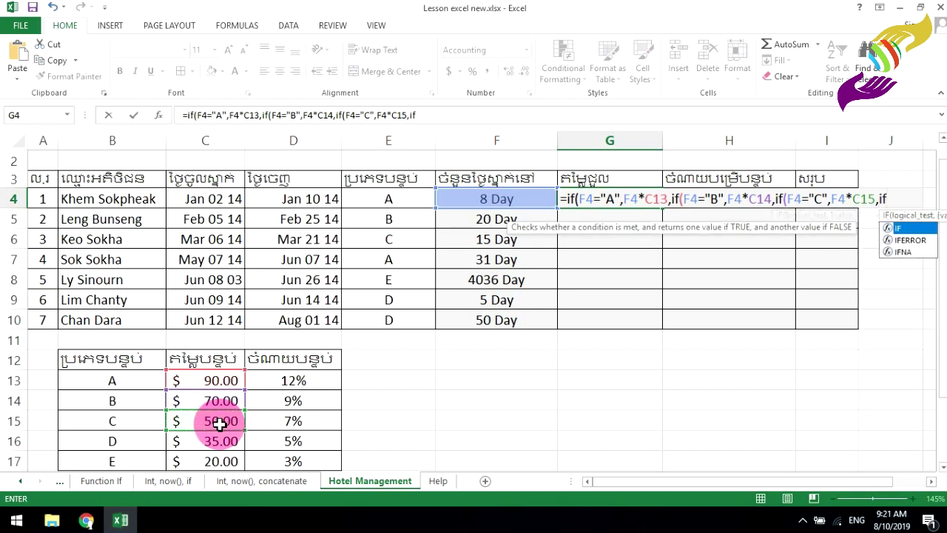
{"action": "type", "text": "("}
- Add the type D branch testing F4="D" with result F4*C16
{"action": "left_click", "coordinate": [495, 199]}
{"action": "type", "text": "=\""}
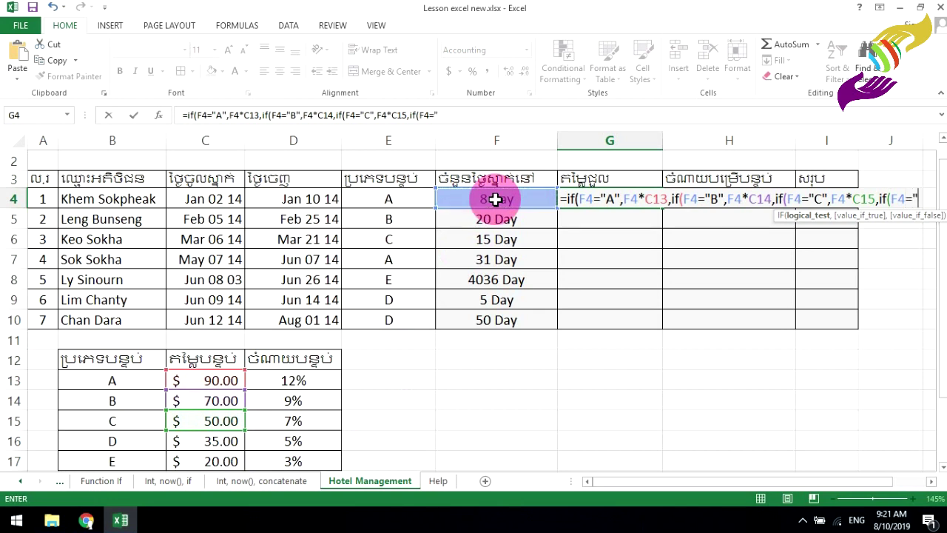
{"action": "type", "text": "D\""}
{"action": "type", "text": ","}
{"action": "left_click", "coordinate": [495, 199]}
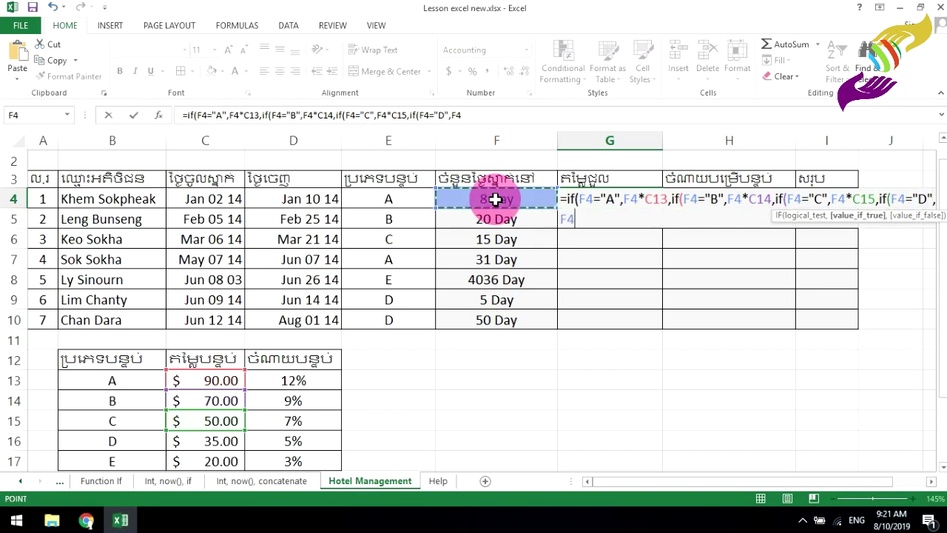
{"action": "type", "text": "*"}
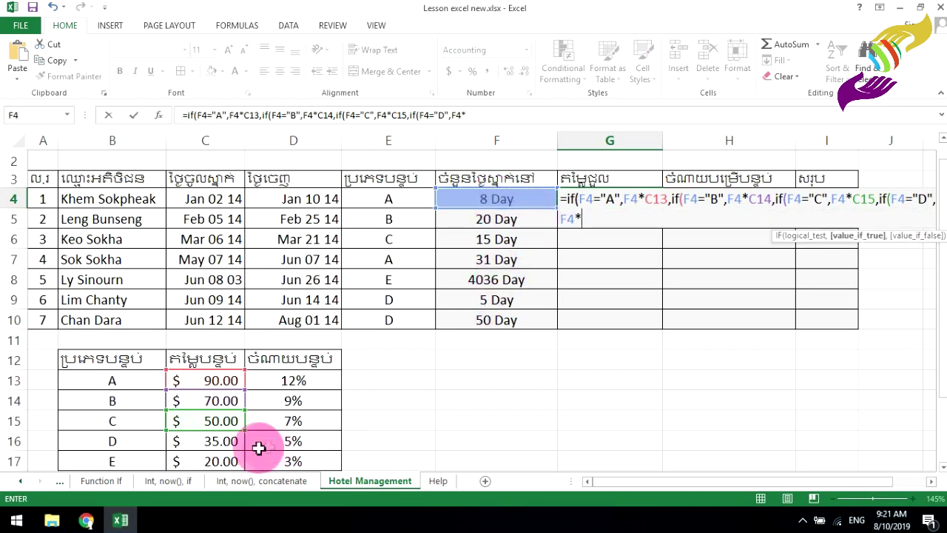
{"action": "left_click", "coordinate": [224, 441]}
{"action": "type", "text": ",if("}
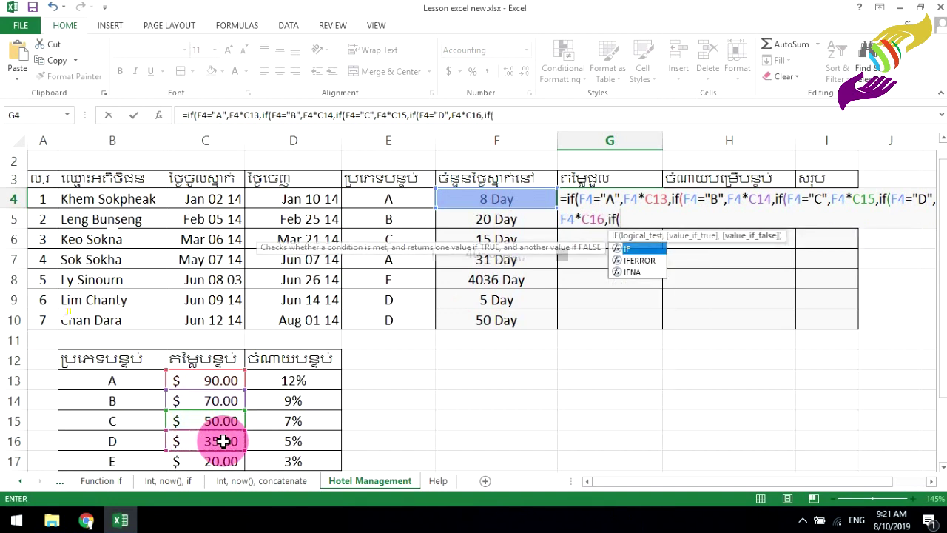
- Add the type E branch with result F4*C17, close all parentheses and enter the formula
{"action": "left_click", "coordinate": [489, 199]}
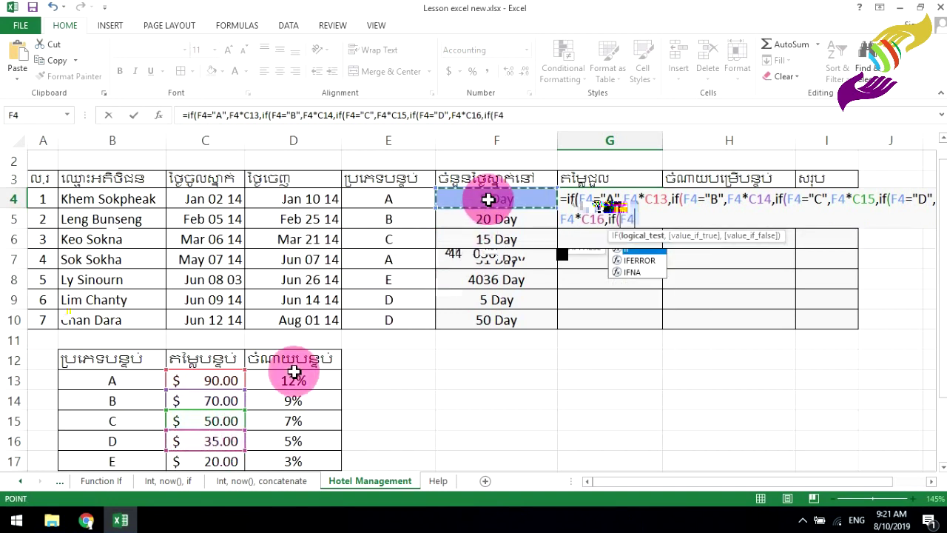
{"action": "type", "text": "=\"E\","}
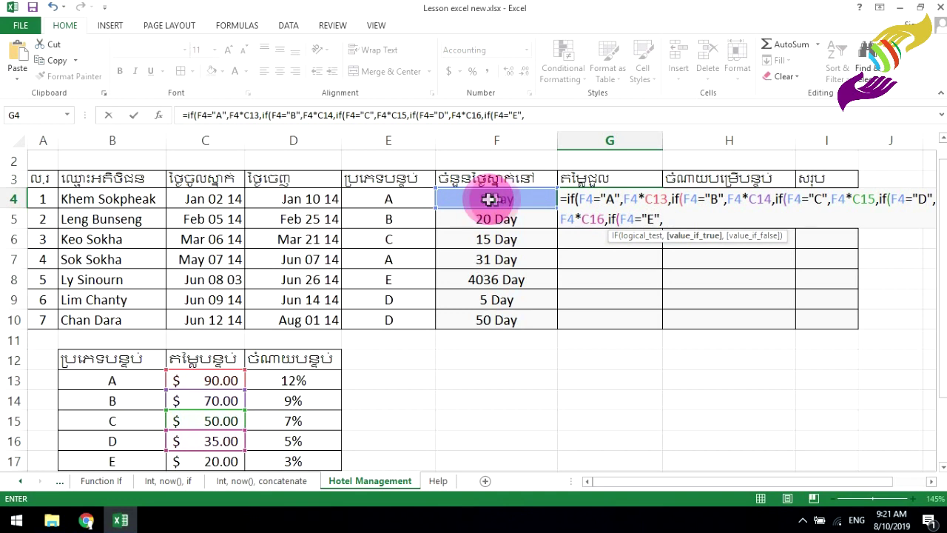
{"action": "left_click", "coordinate": [499, 200]}
{"action": "type", "text": "*"}
{"action": "left_click", "coordinate": [218, 463]}
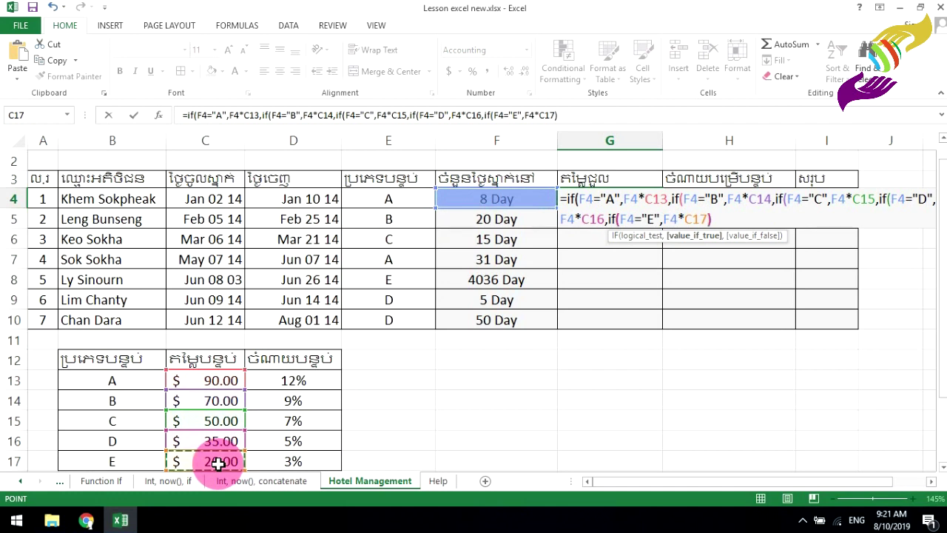
{"action": "type", "text": "))"}
{"action": "type", "text": ")"}
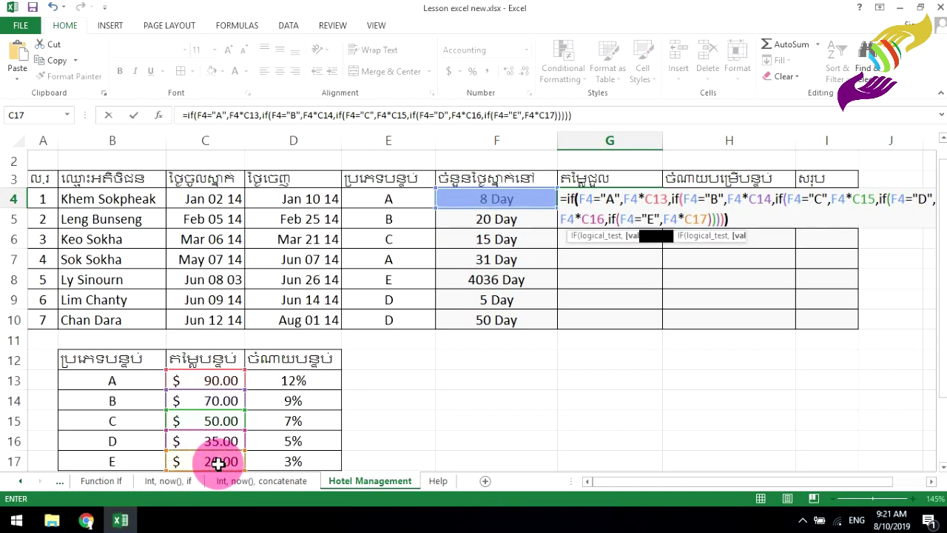
{"action": "key", "text": "Return"}
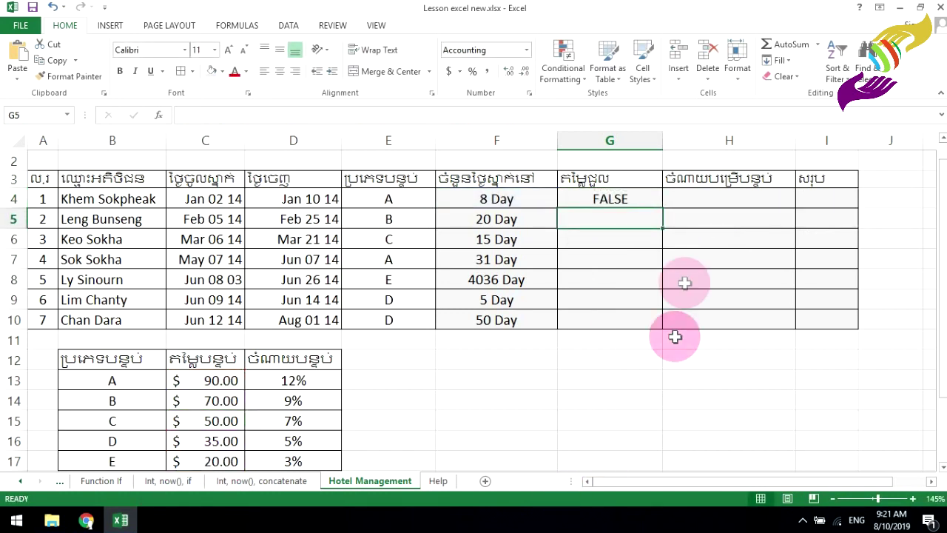
{"action": "left_click", "coordinate": [629, 201]}
- Fill G4's formula down to G10, inspect its references, then delete the faulty formula from G4
{"action": "left_click_drag", "start_coordinate": [663, 208], "coordinate": [677, 322]}
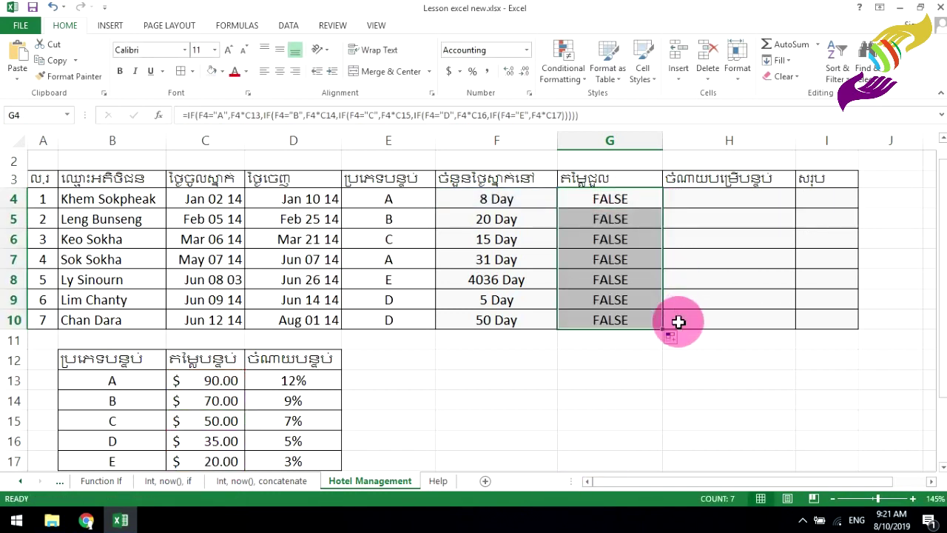
{"action": "left_click", "coordinate": [617, 200]}
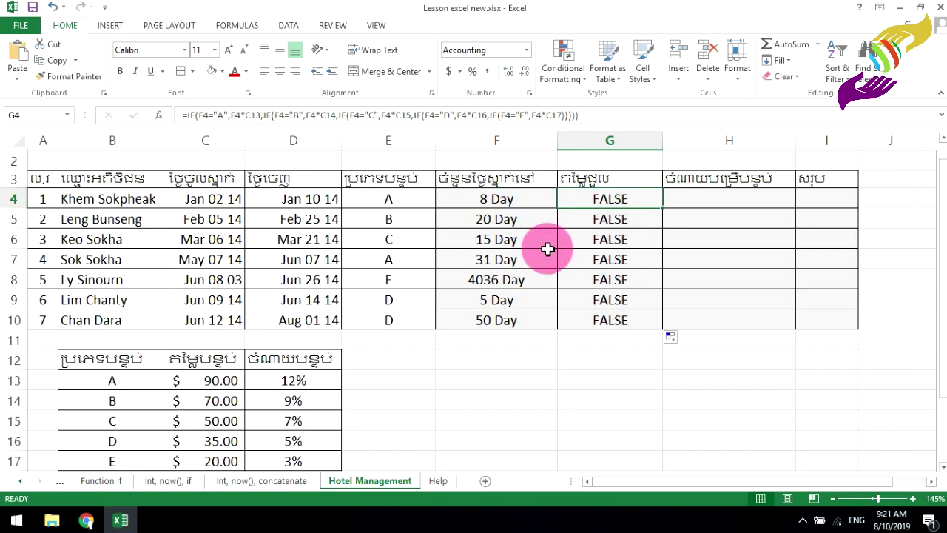
{"action": "double_click", "coordinate": [609, 199]}
{"action": "left_click", "coordinate": [669, 200]}
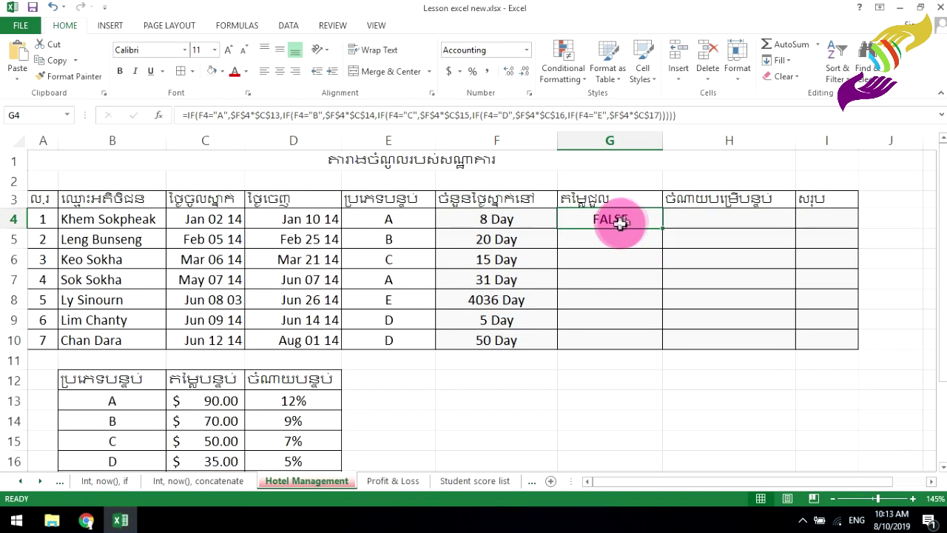
{"action": "key", "text": "Delete"}
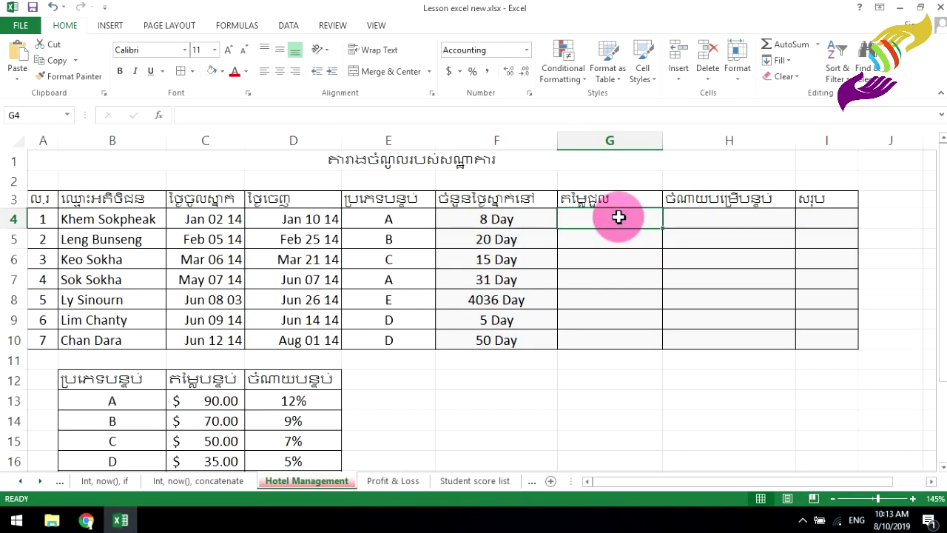
- Retype G4 as =if(E4="A",F4*C13, opening a nested IF
{"action": "type", "text": "=if"}
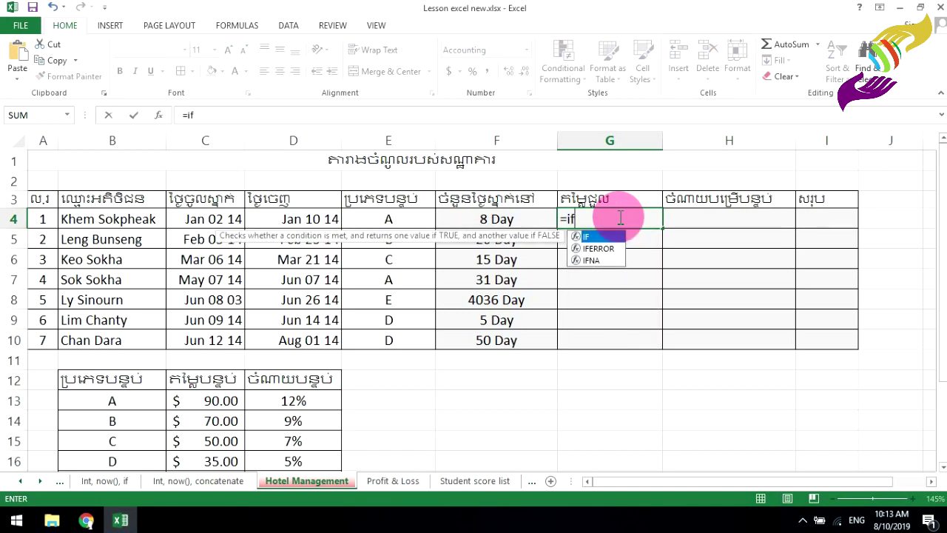
{"action": "type", "text": "("}
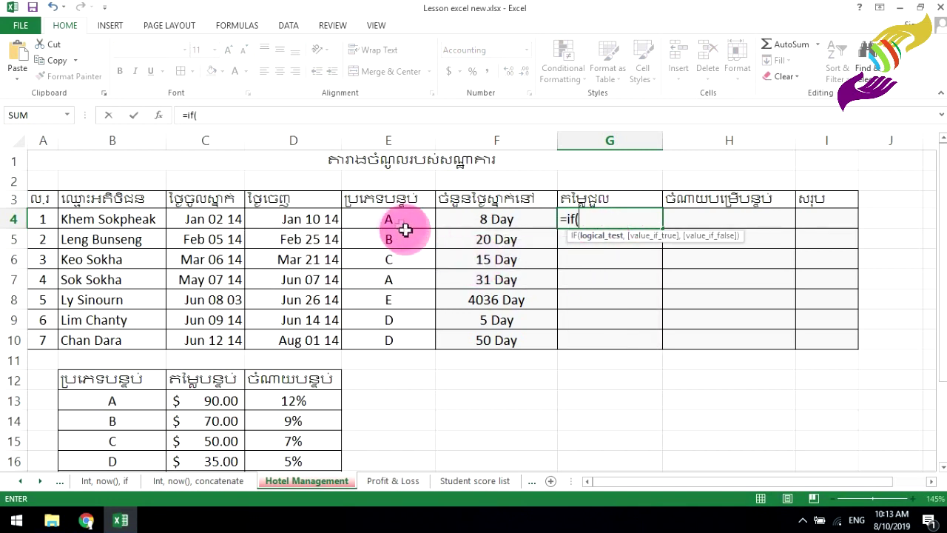
{"action": "left_click", "coordinate": [390, 220]}
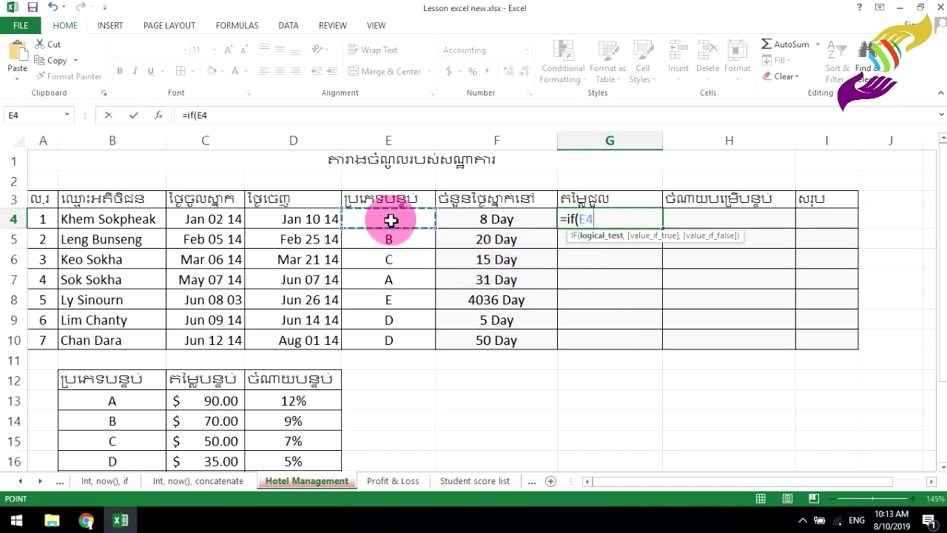
{"action": "type", "text": "=\"A"}
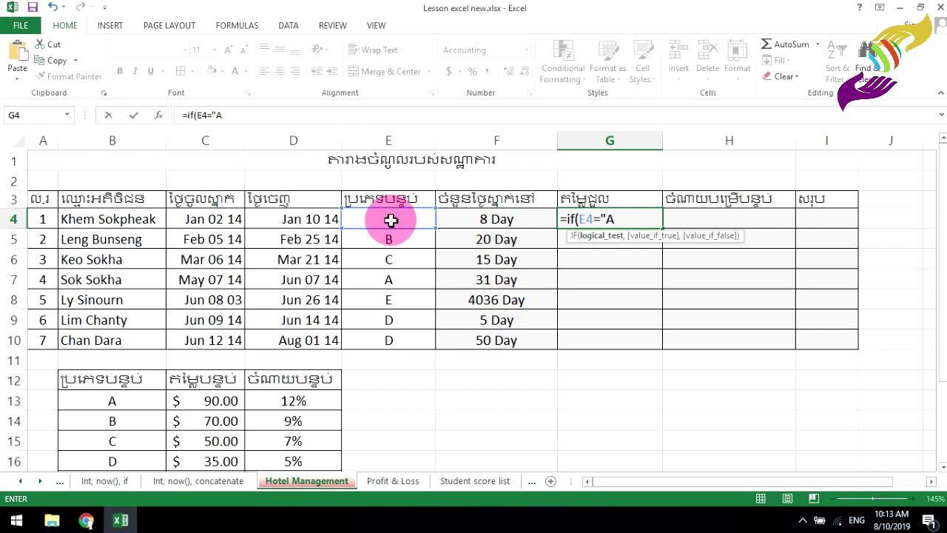
{"action": "type", "text": ","}
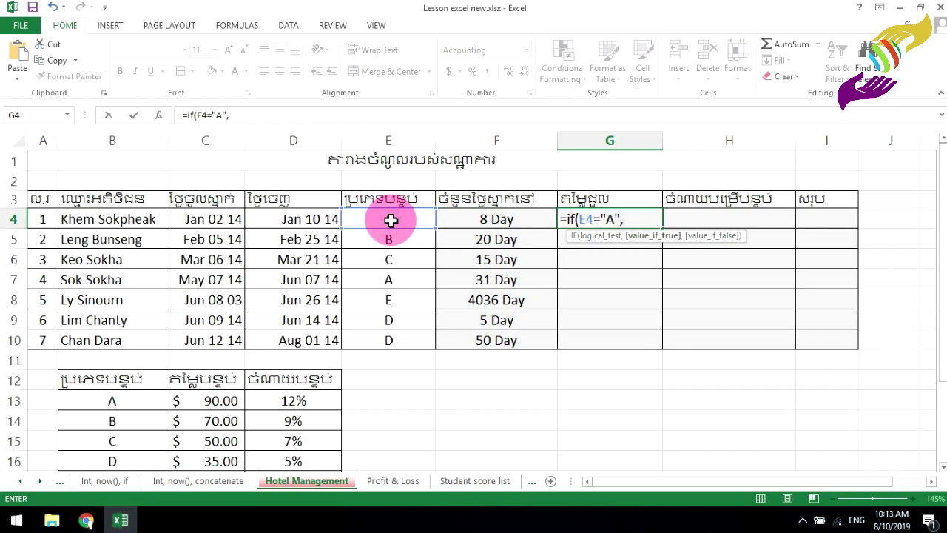
{"action": "left_click", "coordinate": [507, 219]}
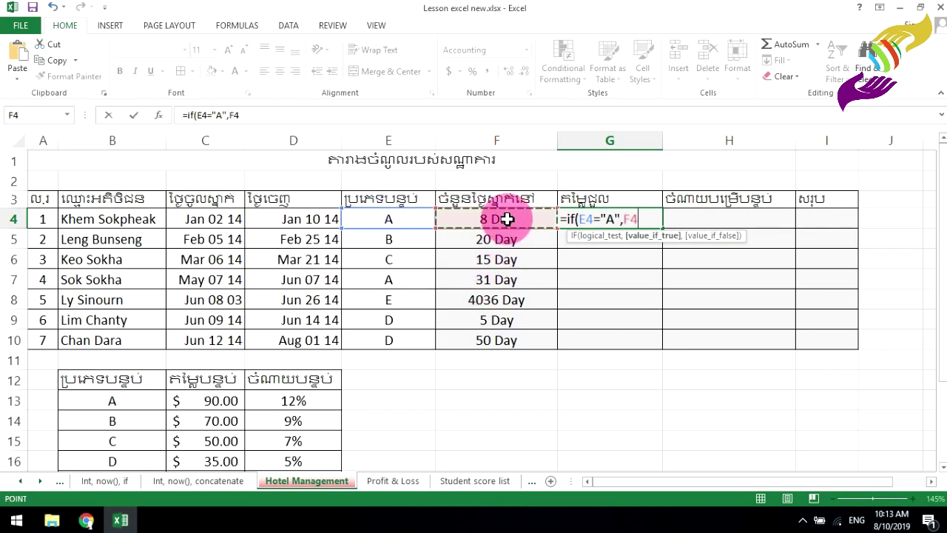
{"action": "type", "text": "*"}
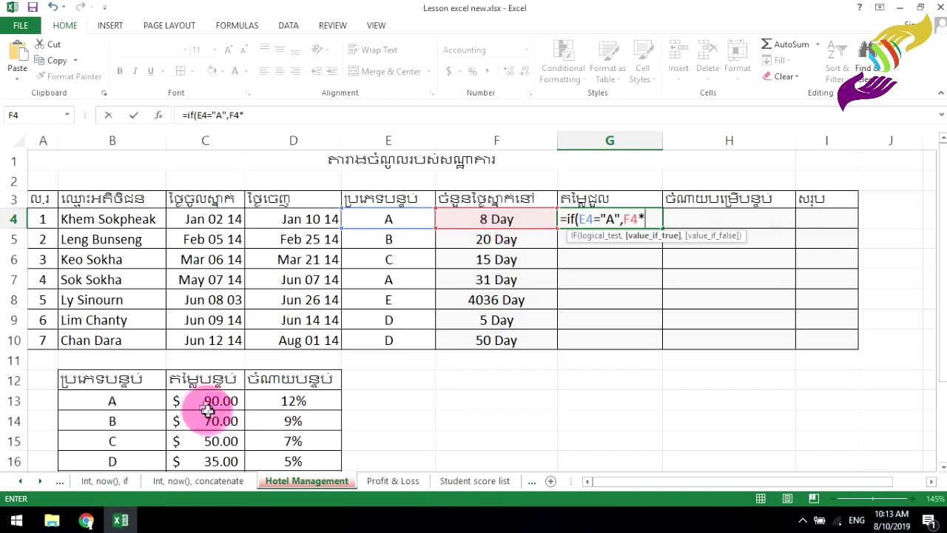
{"action": "left_click", "coordinate": [206, 401]}
{"action": "type", "text": ",if("}
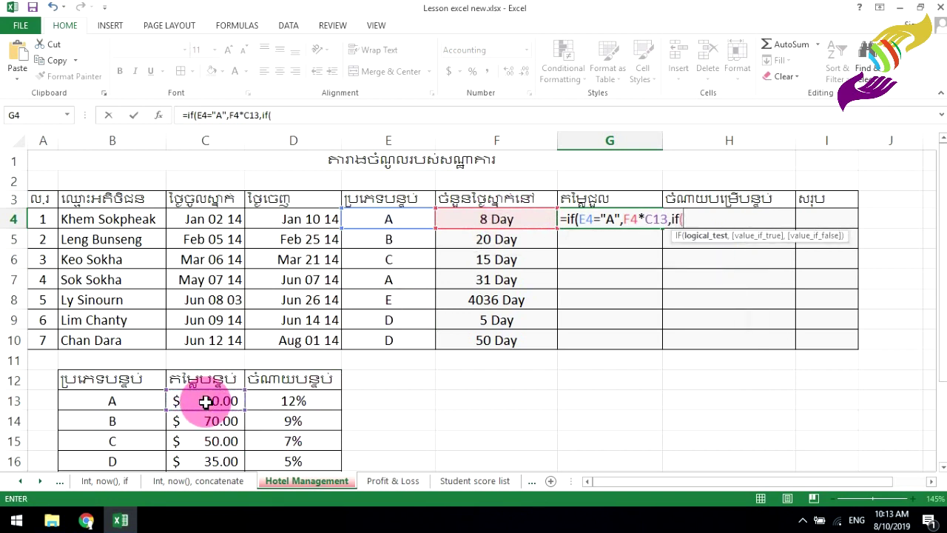
- Add the type B branch testing E4="B" with result F4*C14, then open the next IF
{"action": "left_click", "coordinate": [390, 219]}
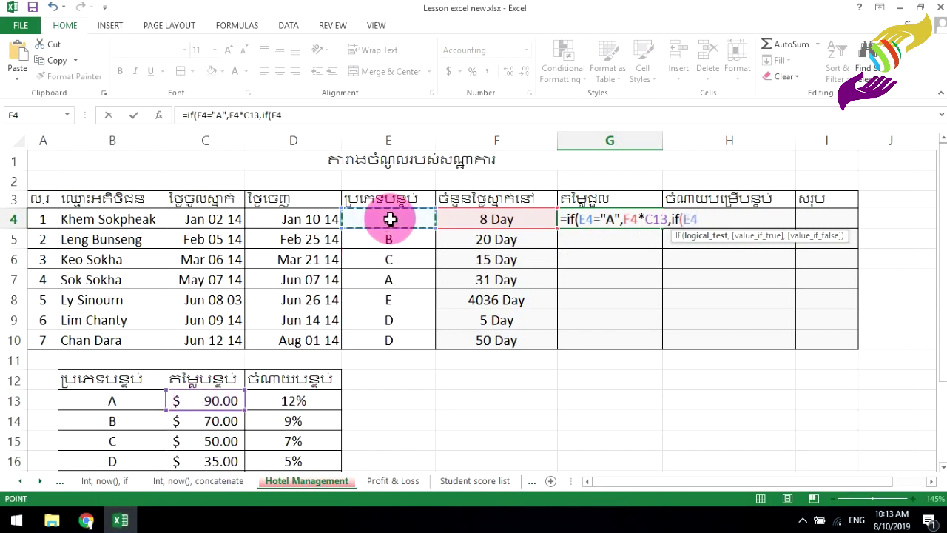
{"action": "type", "text": "=\"B"}
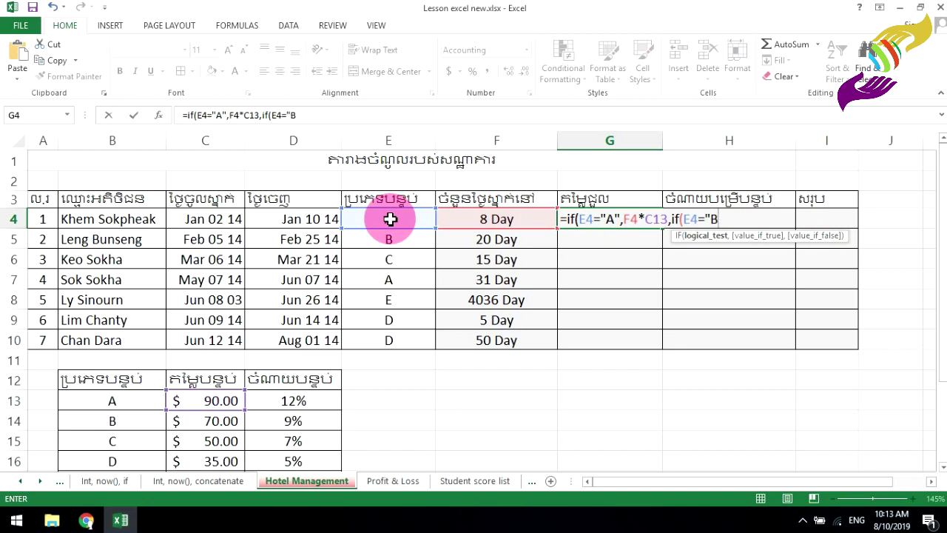
{"action": "type", "text": ","}
{"action": "left_click", "coordinate": [498, 218]}
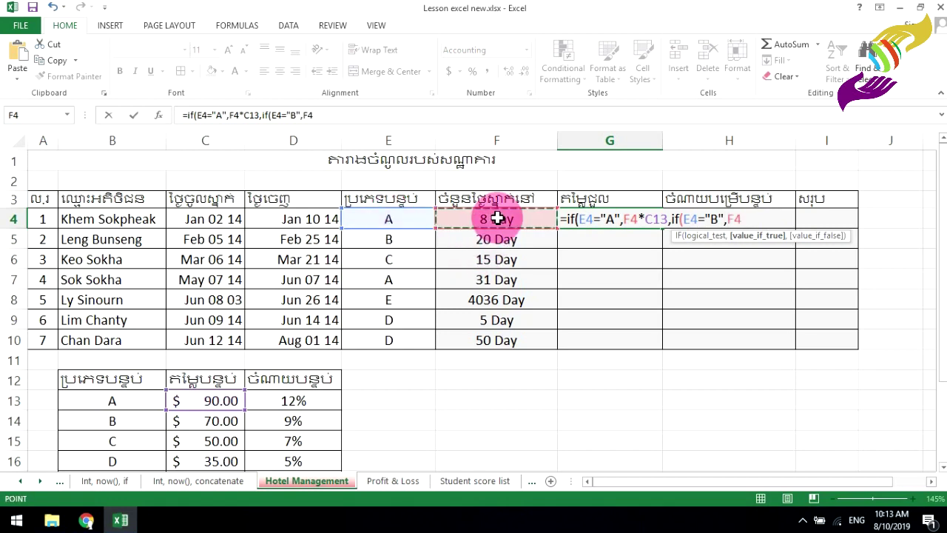
{"action": "type", "text": "*"}
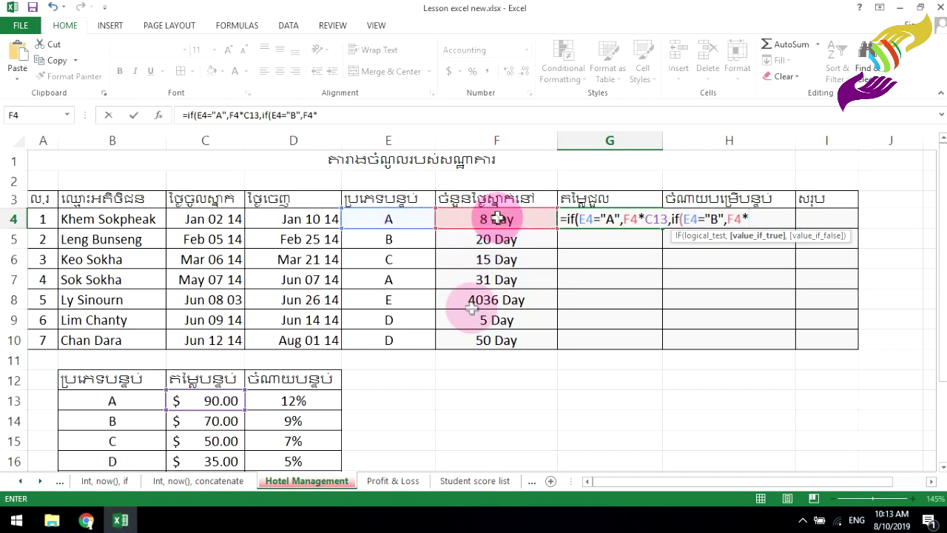
{"action": "left_click", "coordinate": [221, 420]}
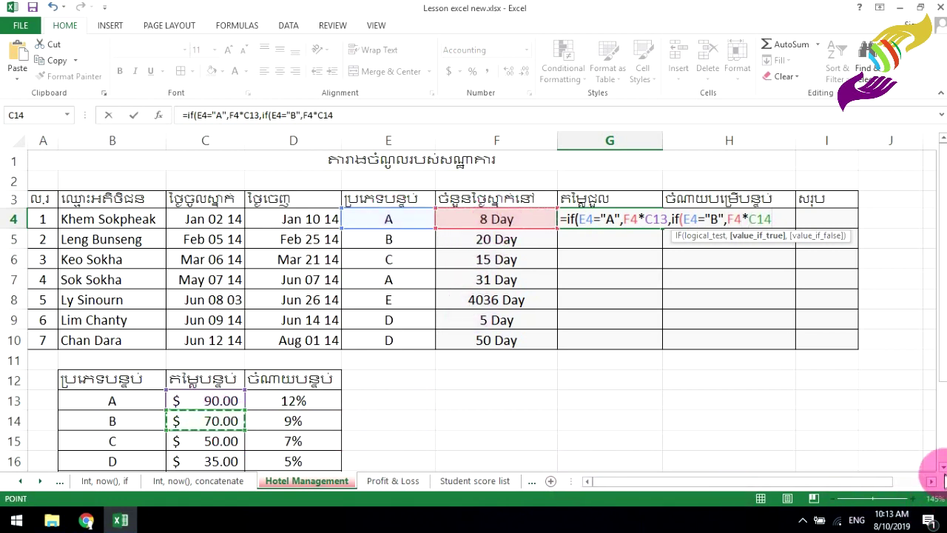
{"action": "scroll", "coordinate": [924, 469], "scroll_direction": "down", "scroll_amount": 1}
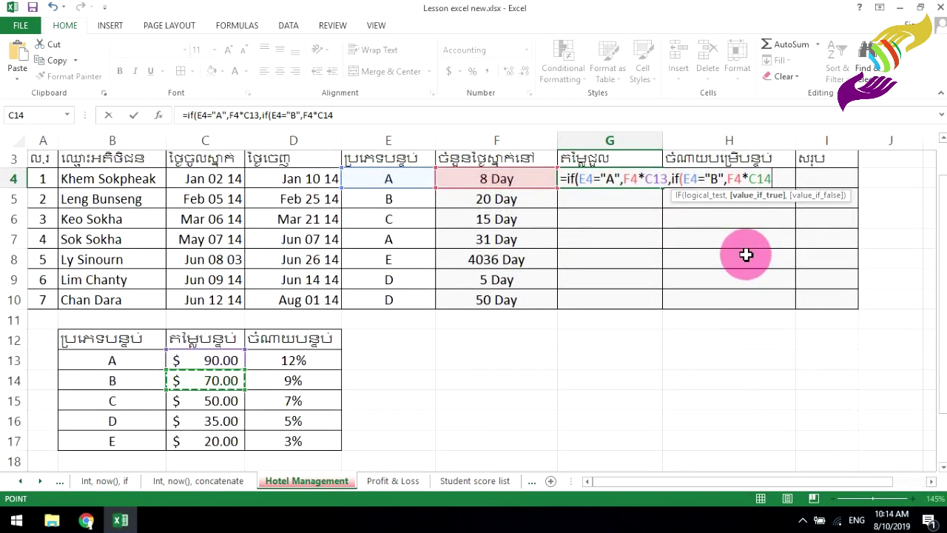
{"action": "type", "text": ",if("}
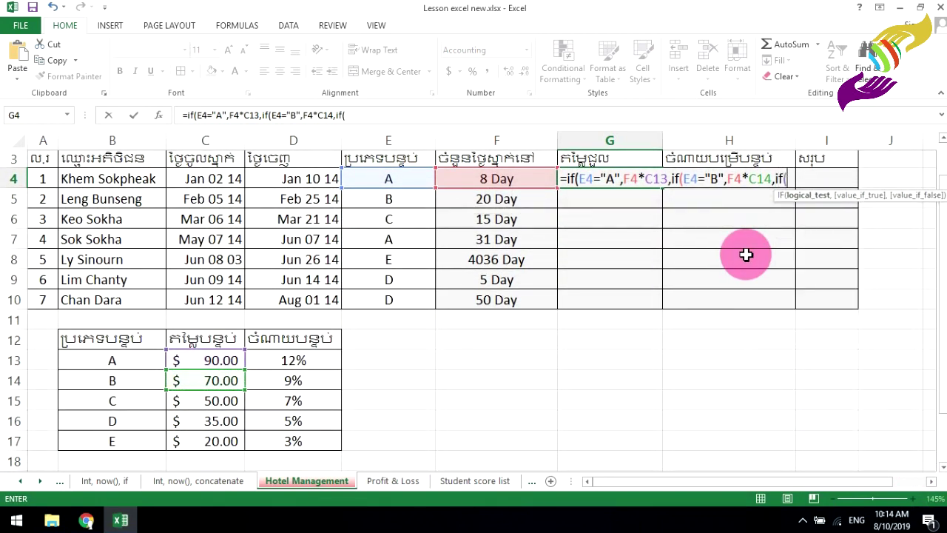
- Add the type C branch testing E4 with result F4*C15
{"action": "left_click", "coordinate": [404, 179]}
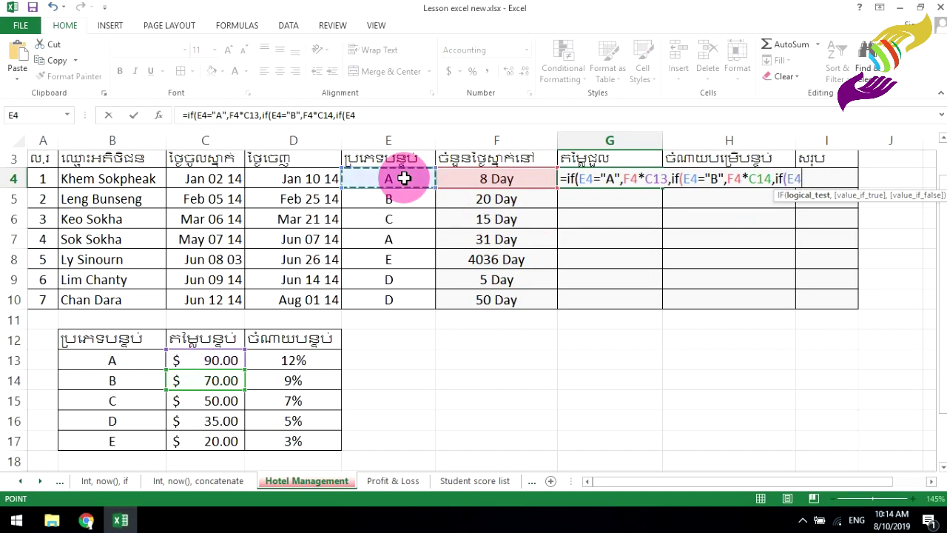
{"action": "type", "text": "=\"C"}
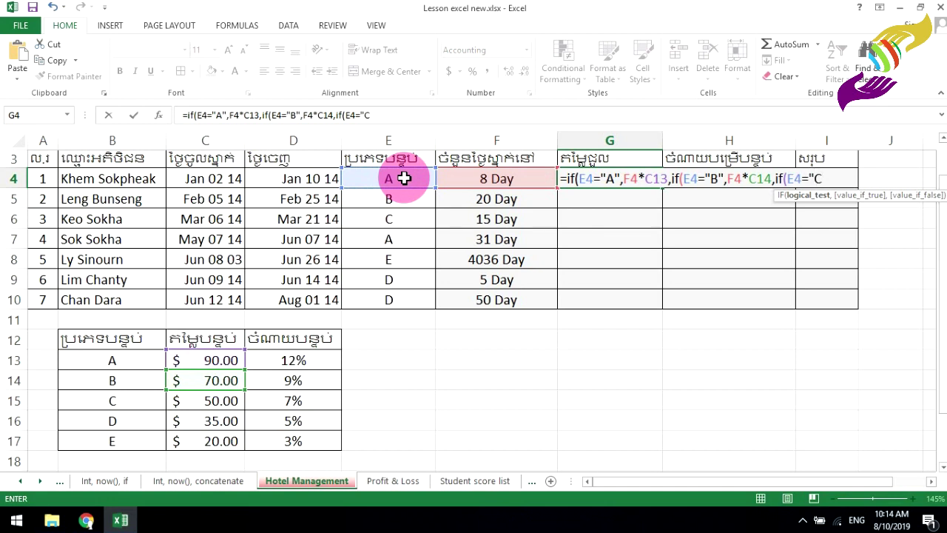
{"action": "type", "text": ","}
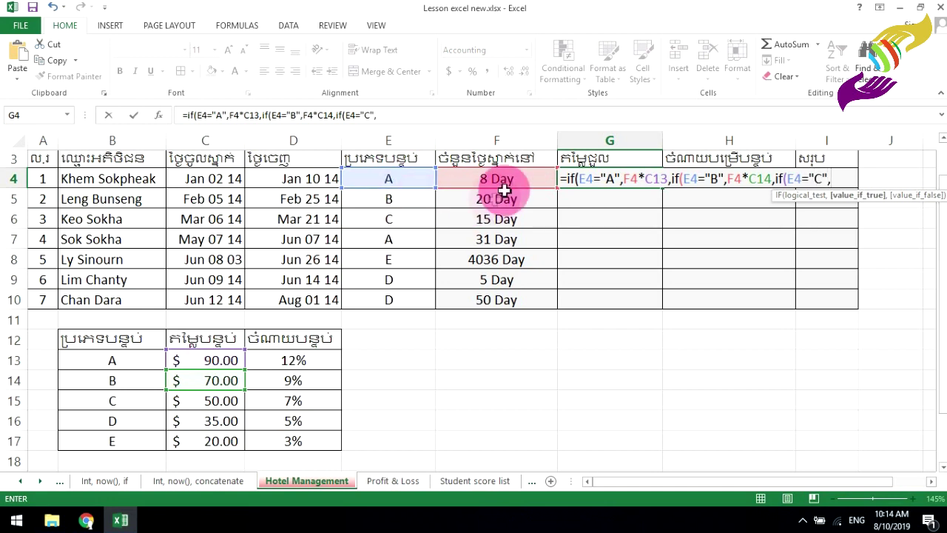
{"action": "left_click", "coordinate": [506, 178]}
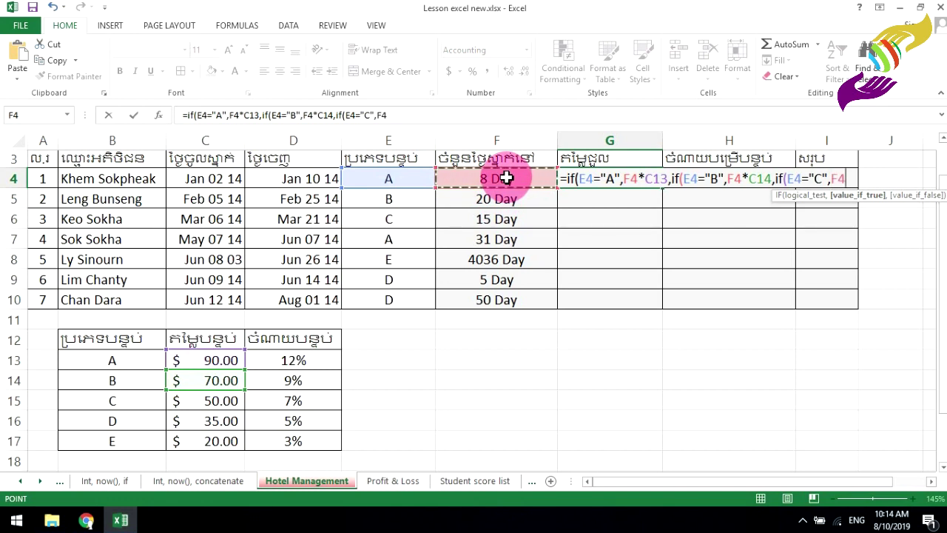
{"action": "type", "text": "*"}
{"action": "left_click", "coordinate": [205, 404]}
{"action": "type", "text": ","}
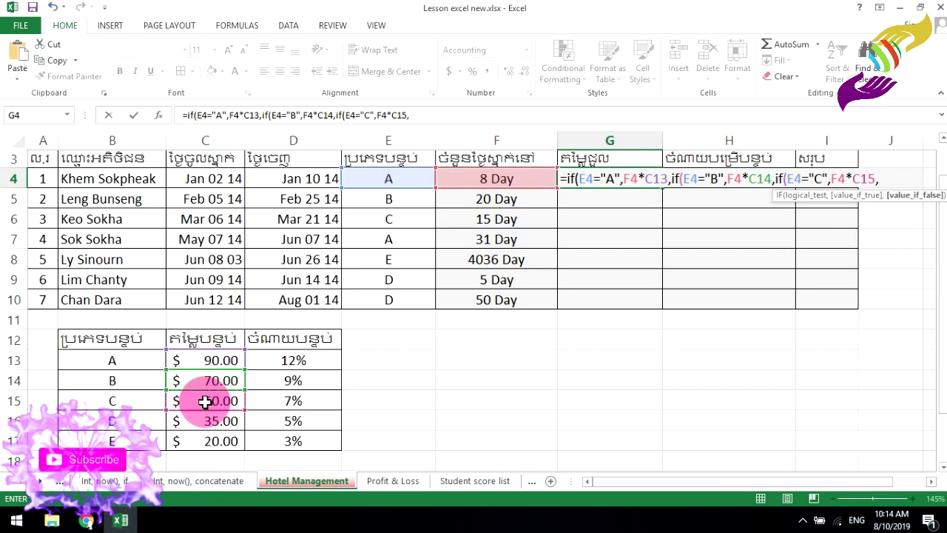
{"action": "type", "text": "if("}
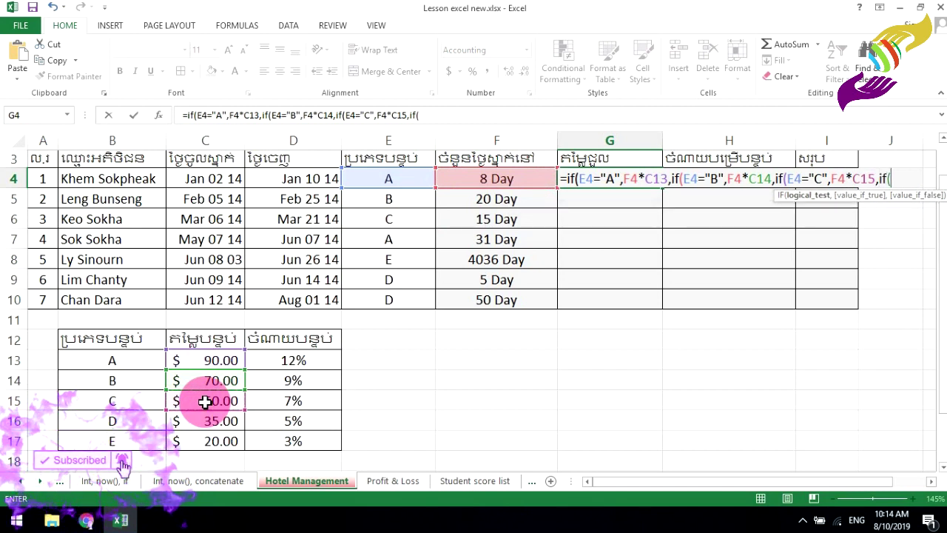
- Add the type D branch testing E4 with result F4*C16, fixing a stray typed character
{"action": "left_click", "coordinate": [393, 179]}
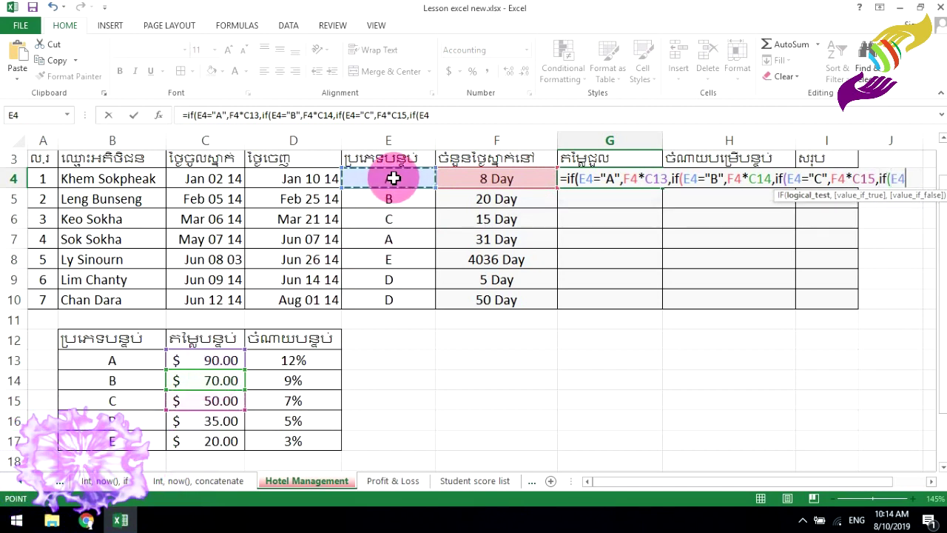
{"action": "type", "text": "=\""}
{"action": "key", "text": "BackSpace"}
{"action": "key", "text": "BackSpace"}
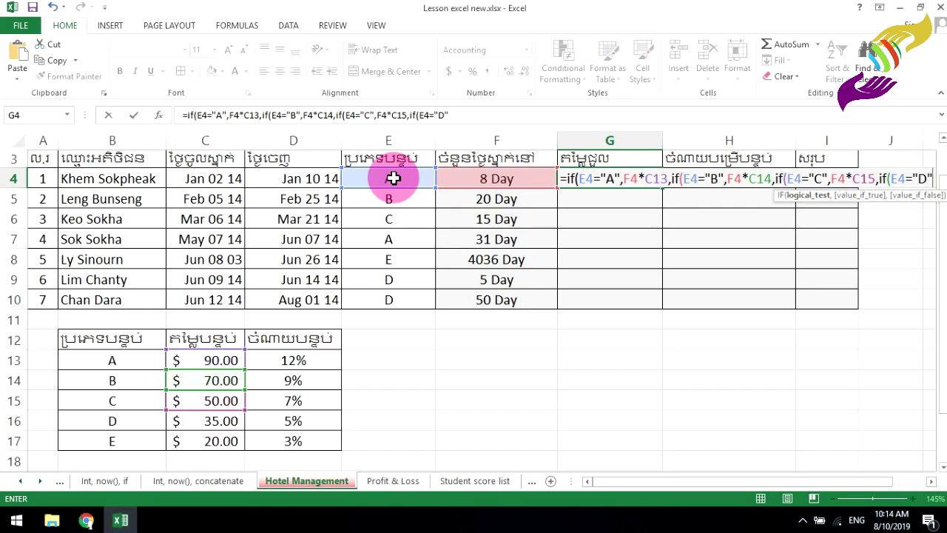
{"action": "type", "text": ","}
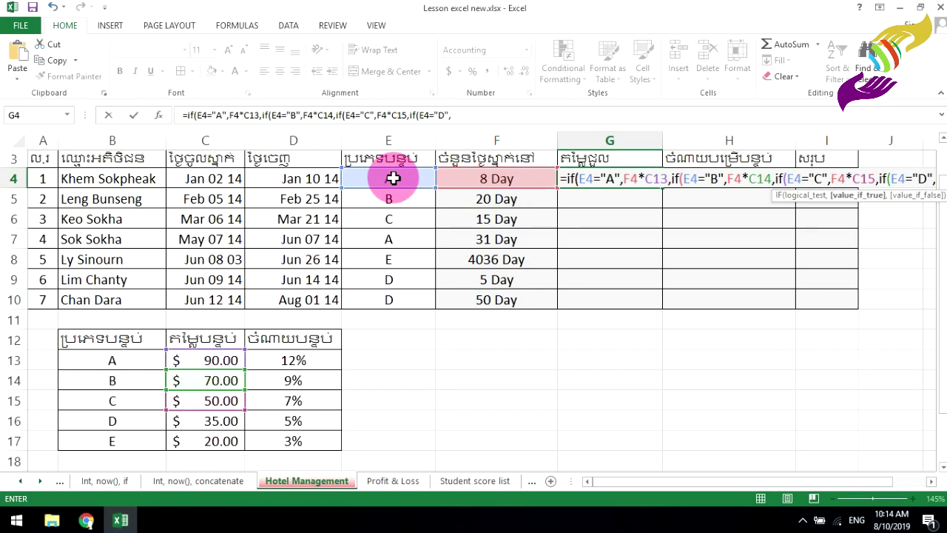
{"action": "left_click", "coordinate": [520, 178]}
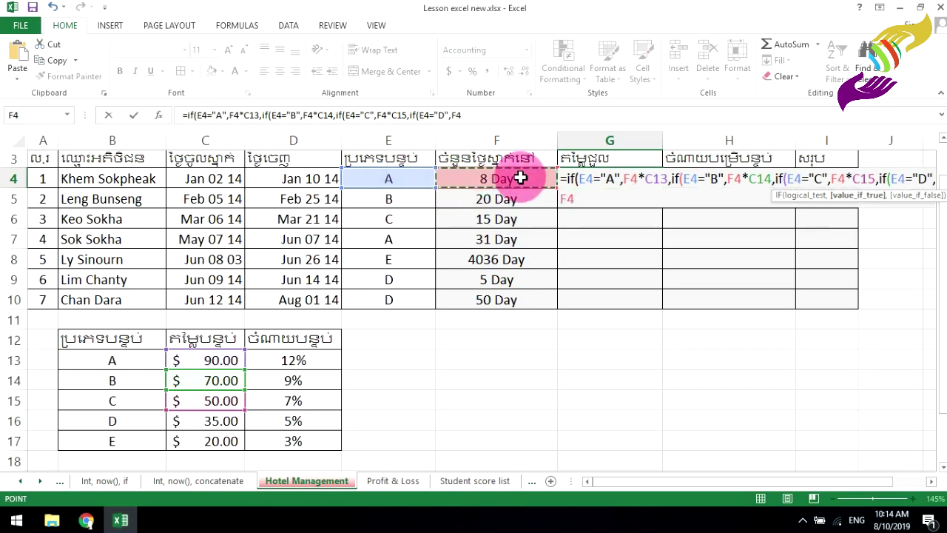
{"action": "type", "text": "*"}
{"action": "left_click", "coordinate": [201, 419]}
{"action": "type", "text": ","}
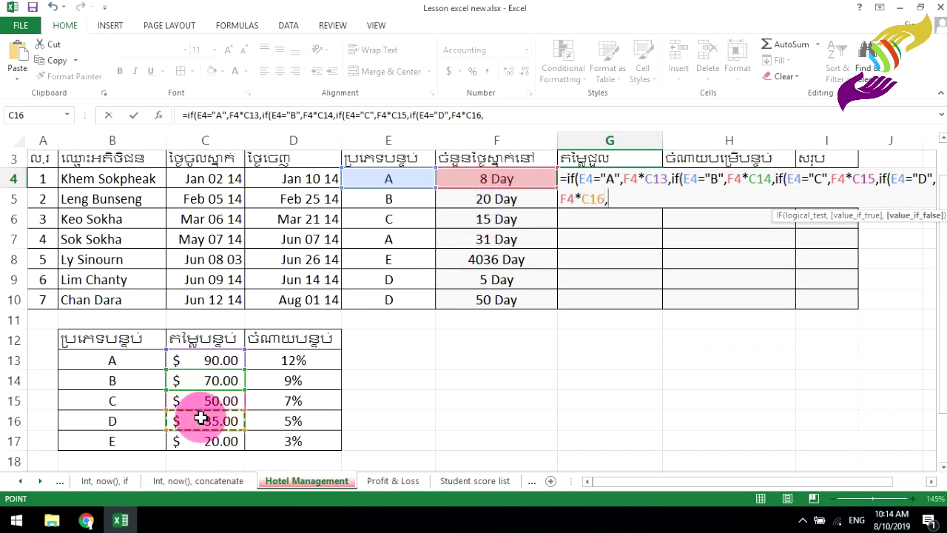
{"action": "type", "text": "if("}
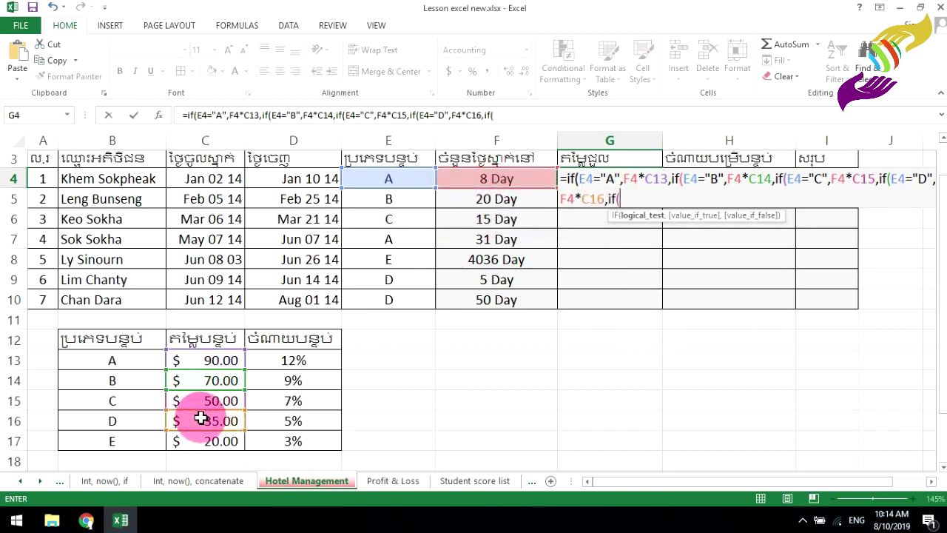
- Add the type E branch with result F4*C17, close all parentheses and enter the formula
{"action": "left_click", "coordinate": [396, 179]}
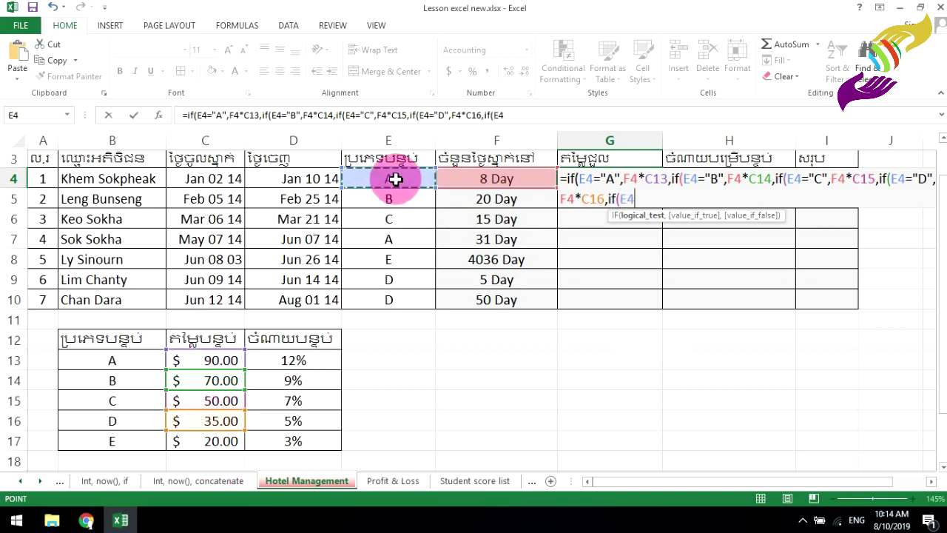
{"action": "type", "text": "=\"A\""}
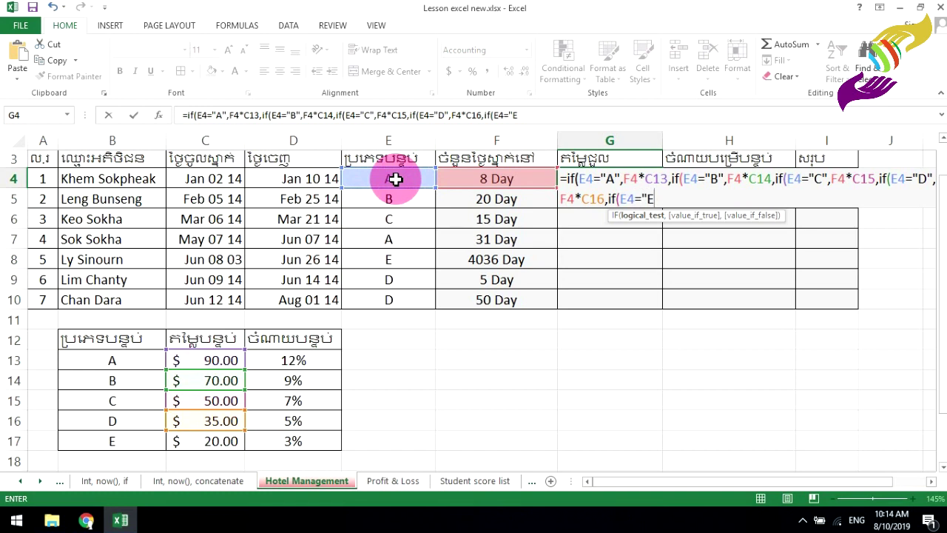
{"action": "type", "text": ","}
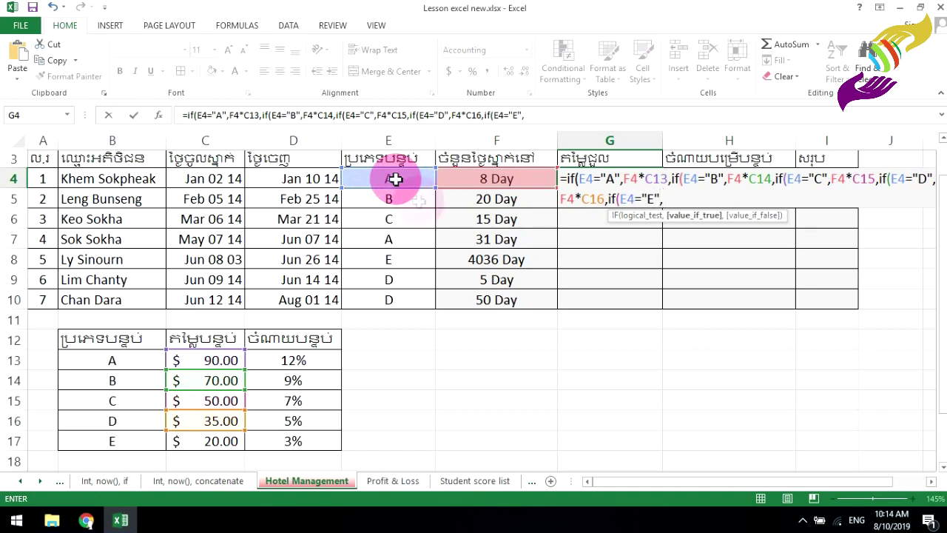
{"action": "left_click", "coordinate": [485, 178]}
{"action": "type", "text": "*"}
{"action": "left_click", "coordinate": [206, 439]}
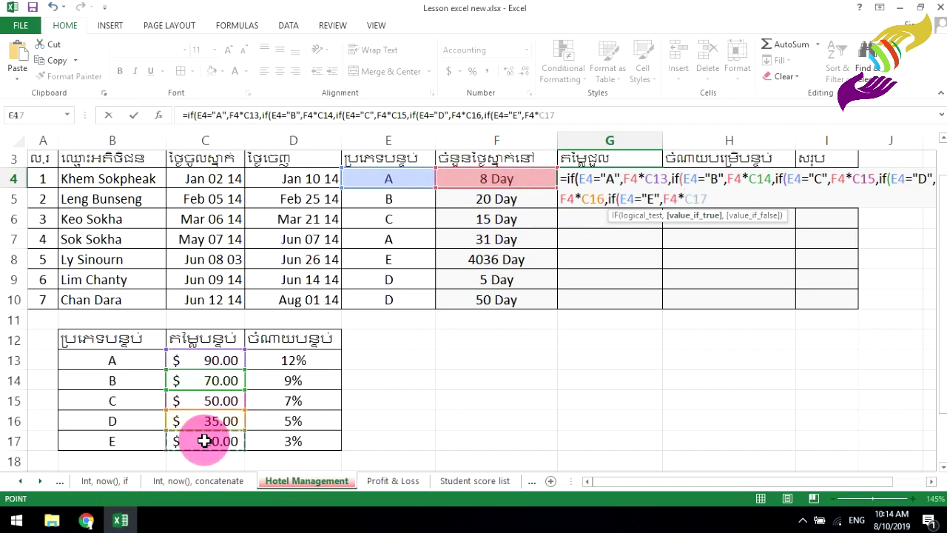
{"action": "type", "text": ")))))"}
{"action": "key", "text": "Return"}
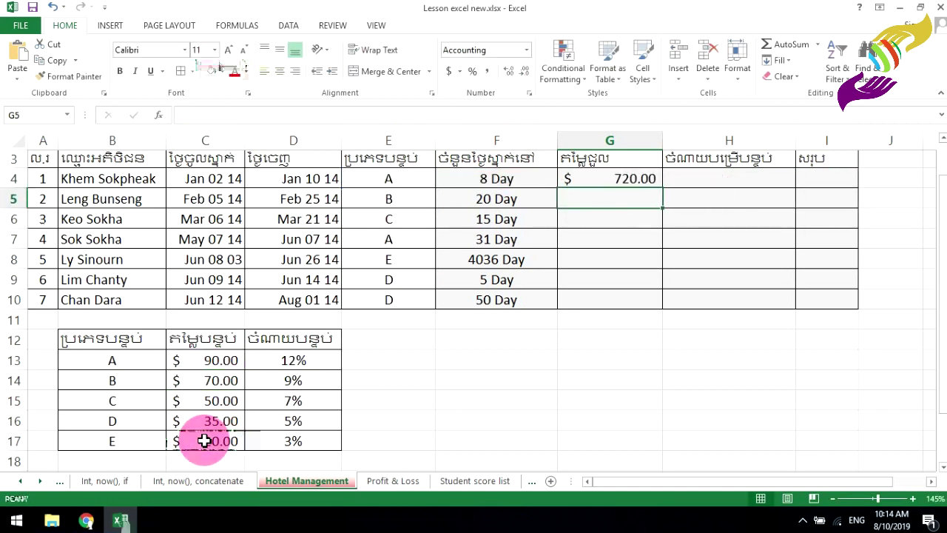
- Fill G4's income formula down to G10, giving $720.00, $1,000.00, $300.00, $1,085.00 and dashes
{"action": "left_click", "coordinate": [616, 179]}
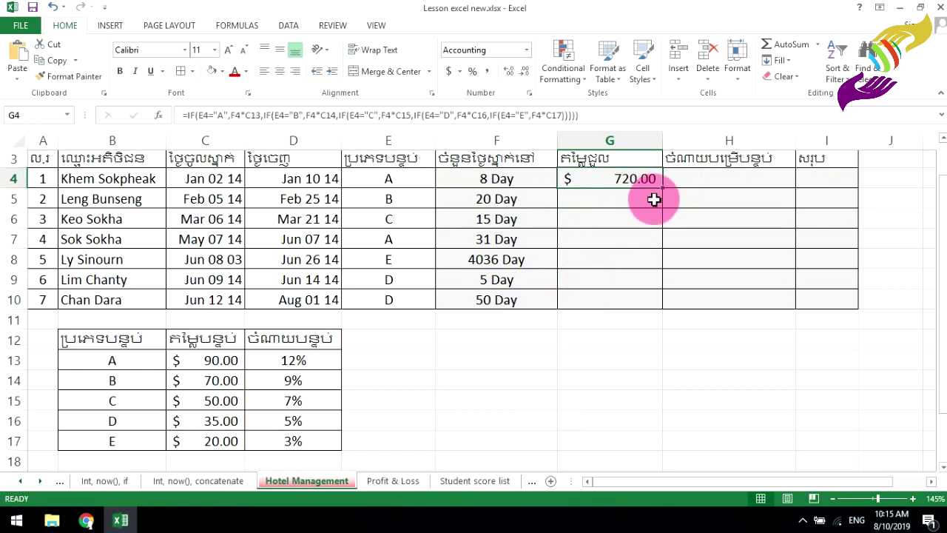
{"action": "left_click_drag", "start_coordinate": [662, 208], "coordinate": [666, 306]}
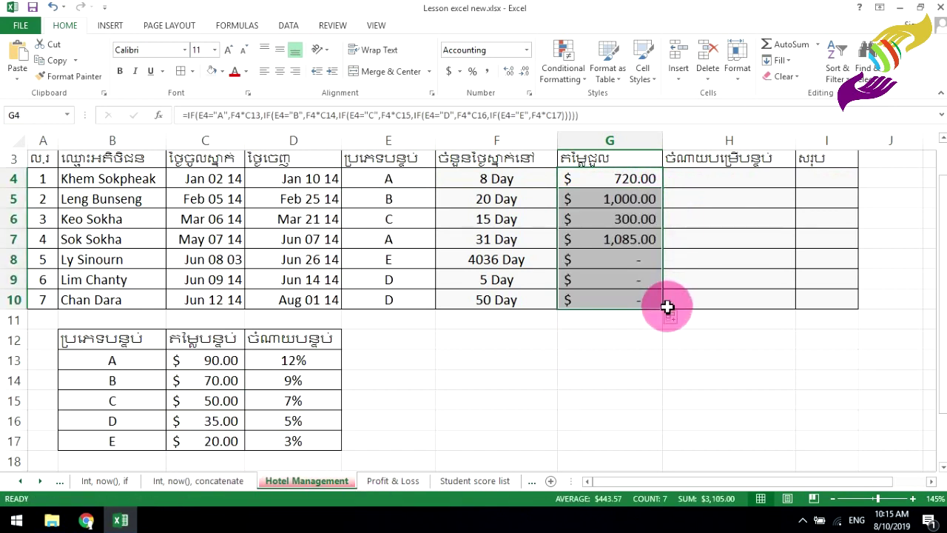
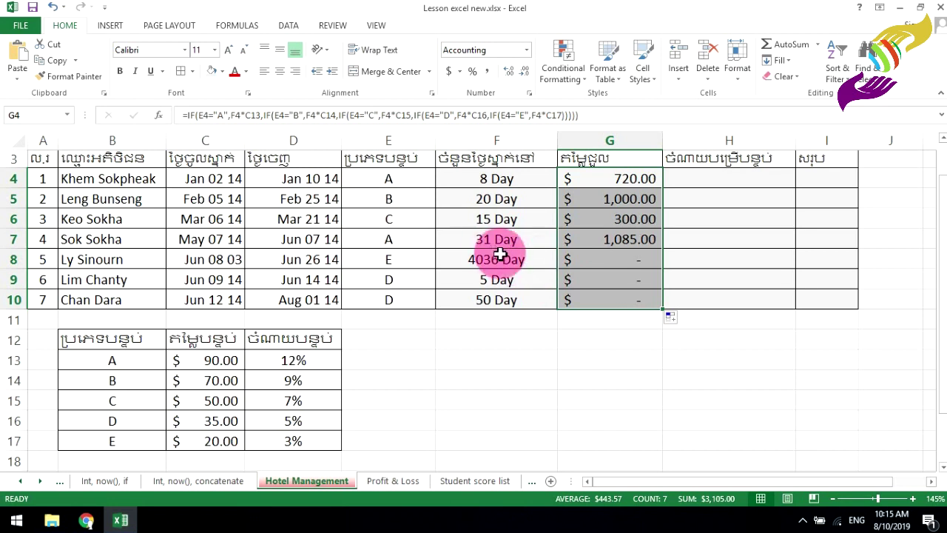
- In G4's nested IF formula, change C13 and C14 to absolute $C$13 and $C$14
{"action": "left_click", "coordinate": [247, 114]}
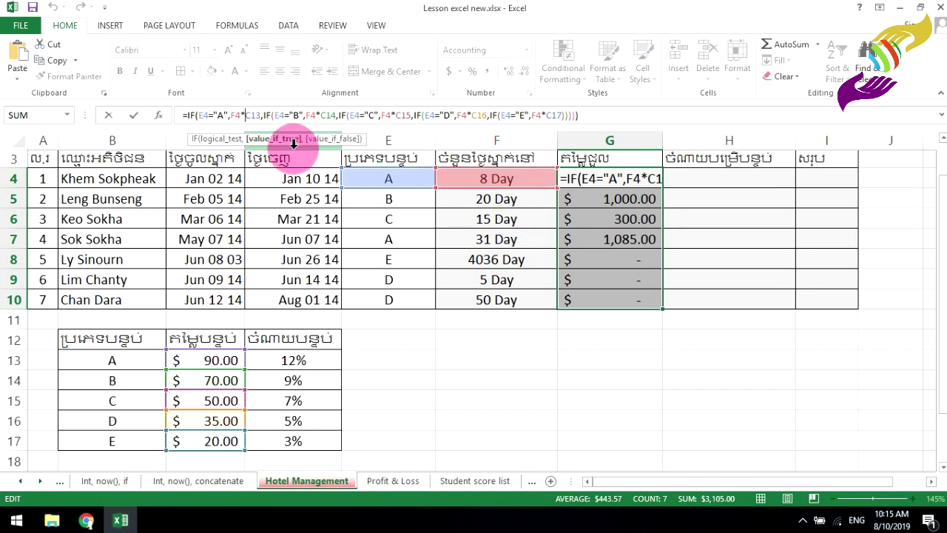
{"action": "type", "text": "$"}
{"action": "left_click", "coordinate": [258, 111]}
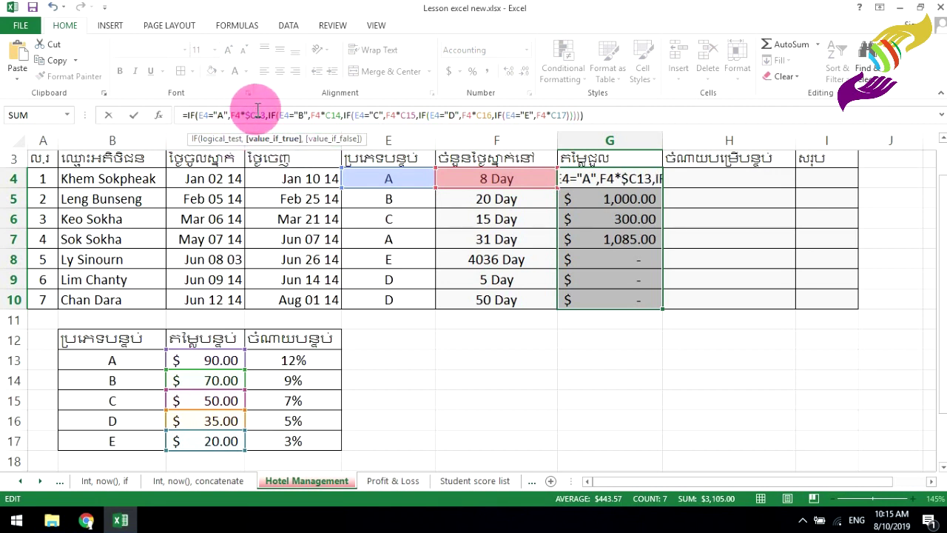
{"action": "type", "text": "$"}
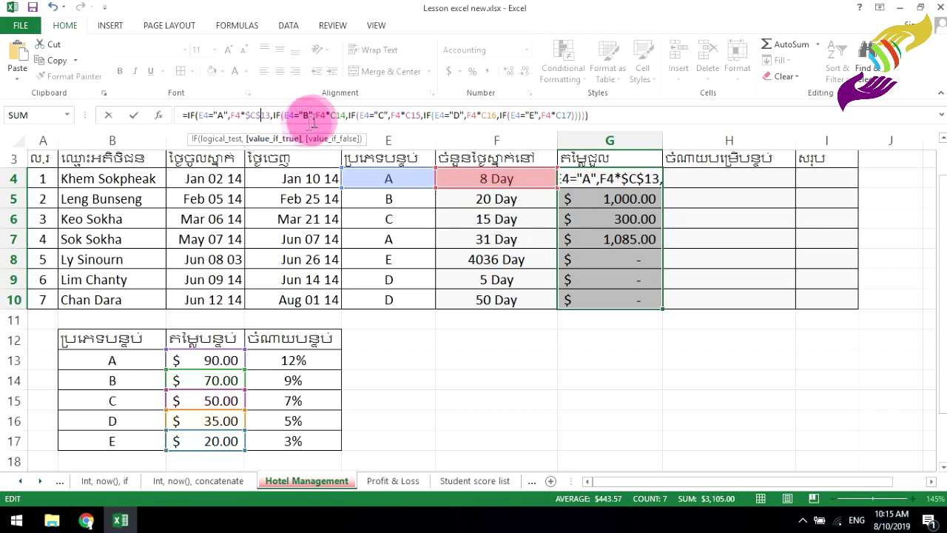
{"action": "left_click", "coordinate": [330, 114]}
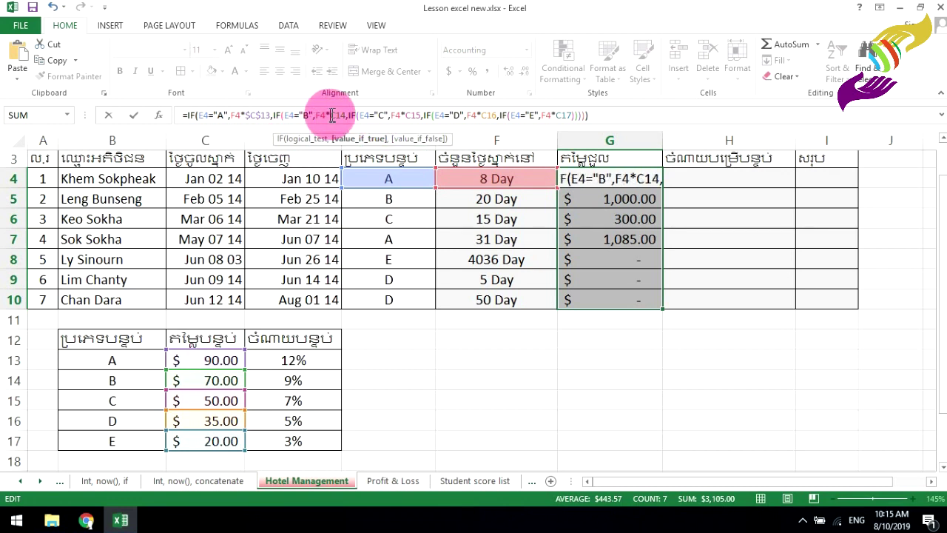
{"action": "type", "text": "$"}
{"action": "left_click", "coordinate": [342, 117]}
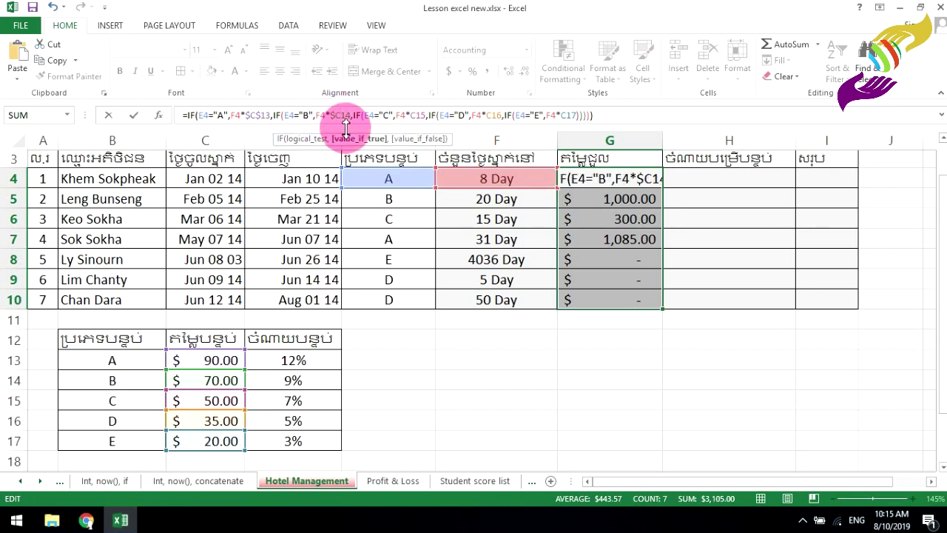
{"action": "type", "text": "$"}
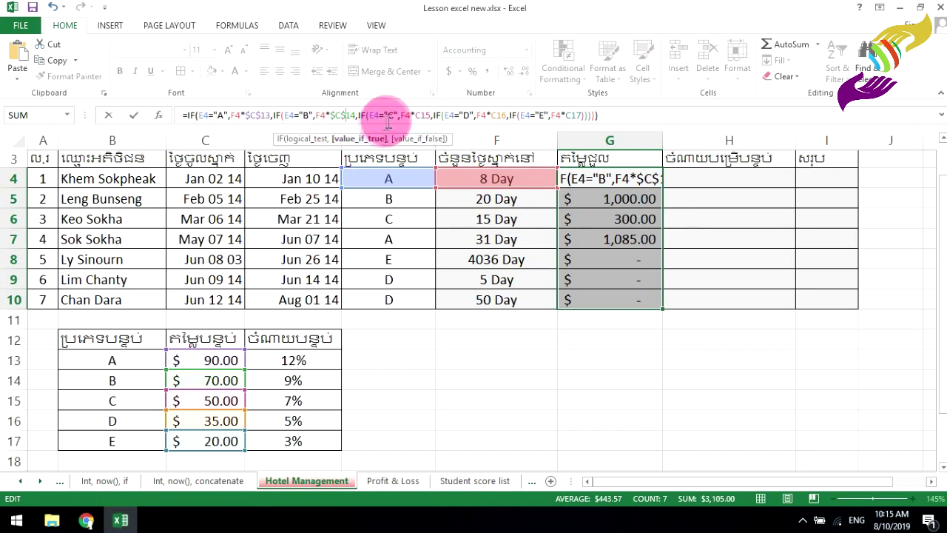
- Make C15, C16 and C17 absolute, remove the extra $ sign, and confirm G4's formula
{"action": "left_click", "coordinate": [412, 114]}
{"action": "type", "text": "$"}
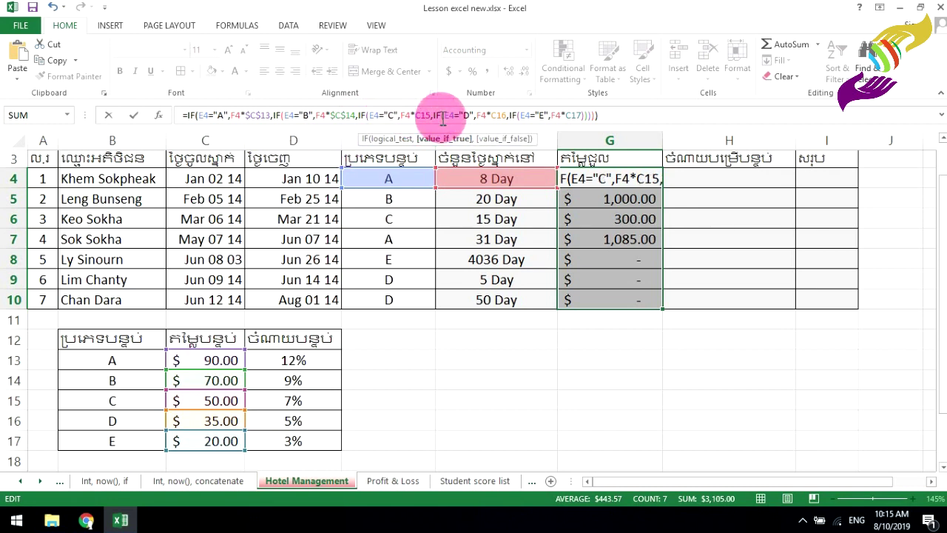
{"action": "left_click", "coordinate": [428, 115]}
{"action": "type", "text": "$C"}
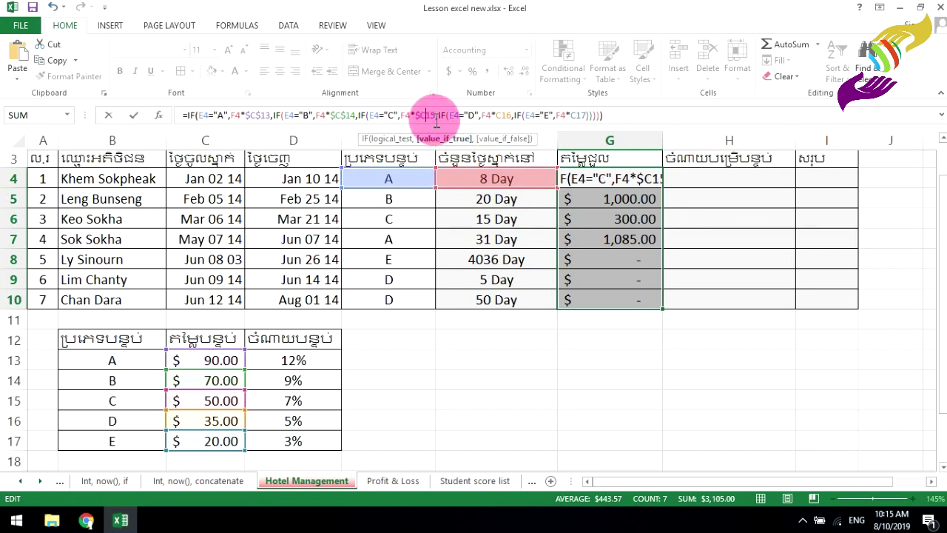
{"action": "type", "text": "$"}
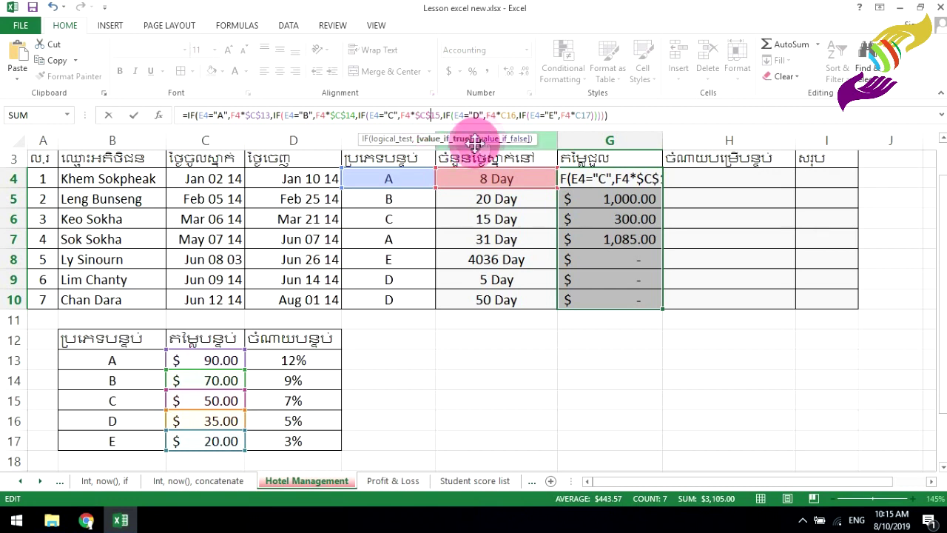
{"action": "left_click", "coordinate": [503, 115]}
{"action": "type", "text": "$C$"}
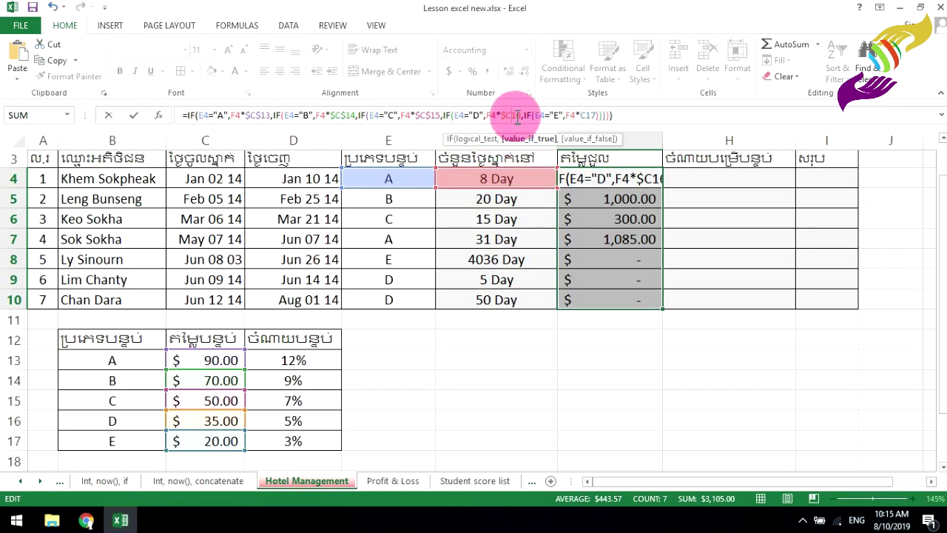
{"action": "left_click", "coordinate": [515, 116]}
{"action": "type", "text": "$"}
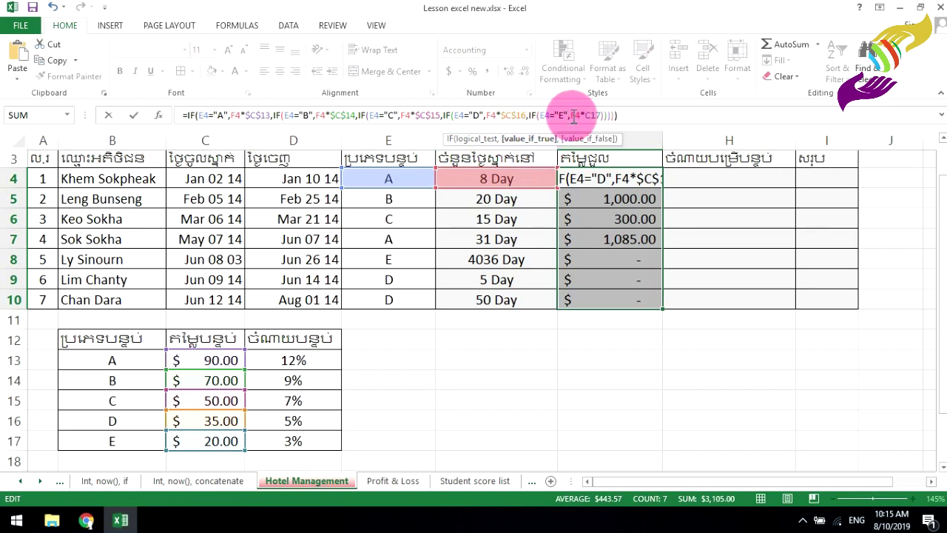
{"action": "left_click", "coordinate": [584, 115]}
{"action": "type", "text": "$$"}
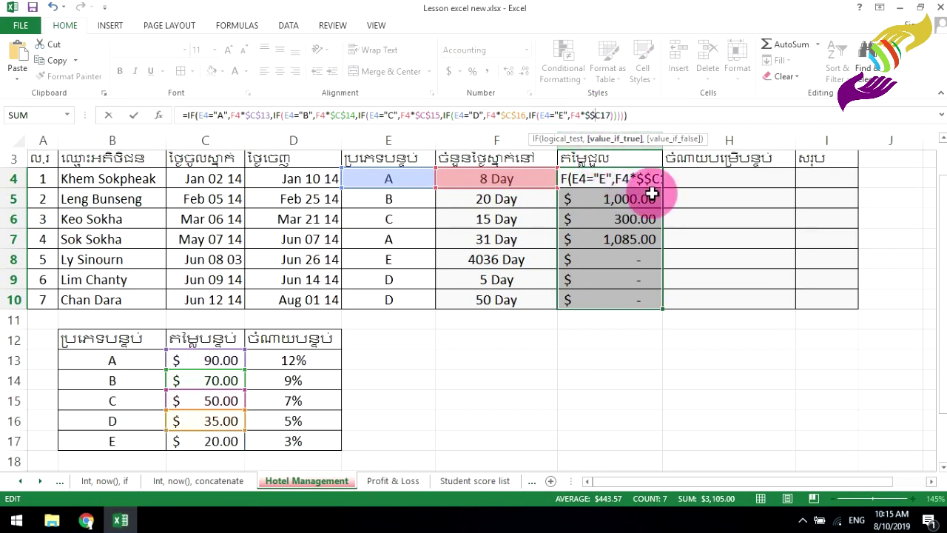
{"action": "key", "text": "BackSpace"}
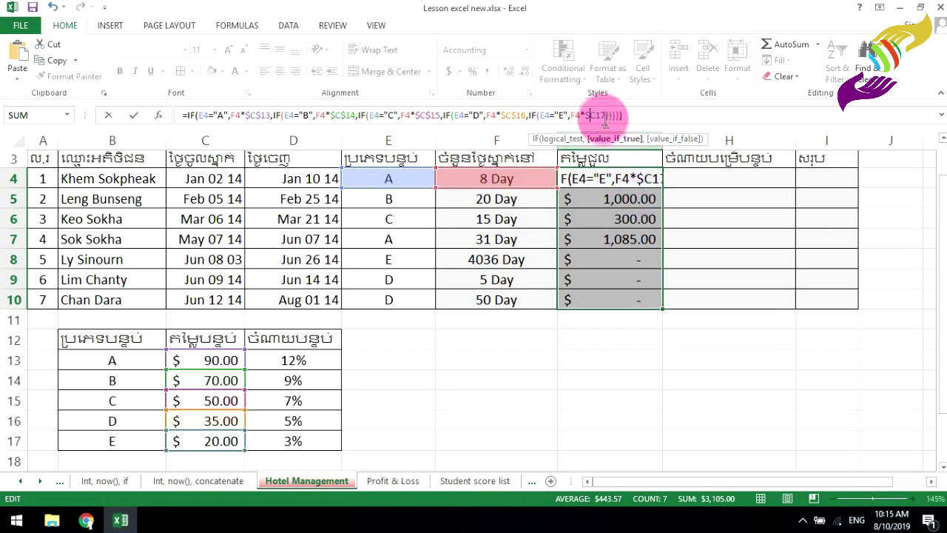
{"action": "left_click", "coordinate": [597, 115]}
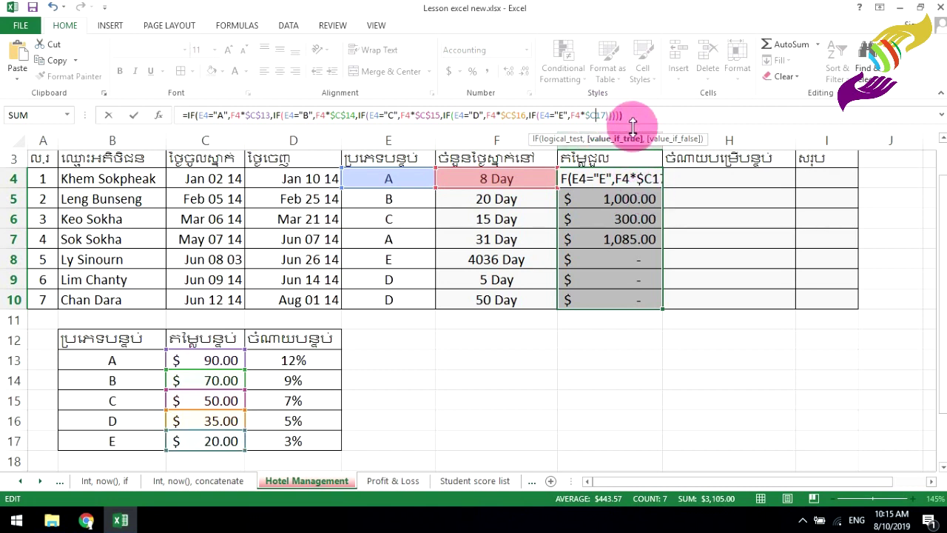
{"action": "type", "text": "$"}
{"action": "key", "text": "ctrl+Return"}
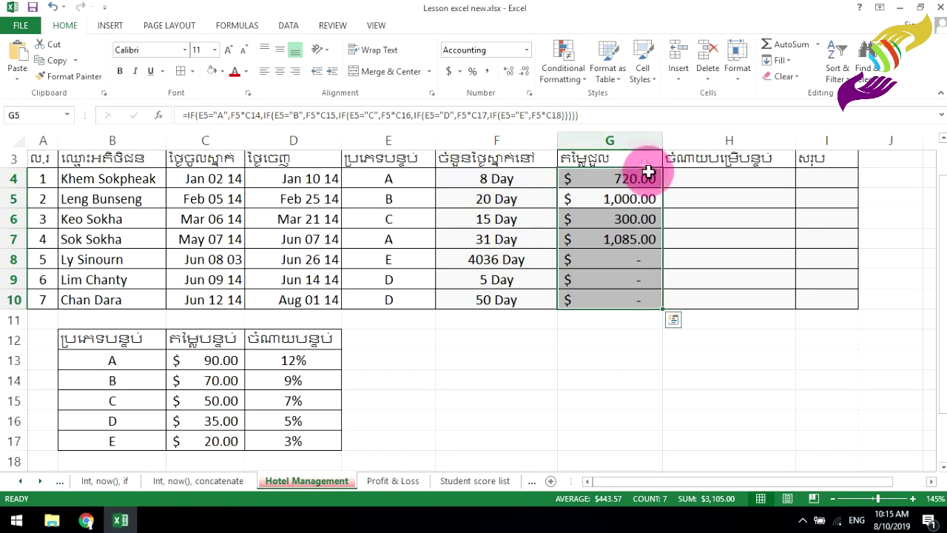
- Fill G4's price formula down to G10, giving amounts like $80,720.00 in row 8
{"action": "left_click_drag", "start_coordinate": [634, 180], "coordinate": [641, 178]}
{"action": "mouse_move", "coordinate": [663, 209]}
{"action": "left_mouse_down"}
{"action": "mouse_move", "coordinate": [649, 305]}
{"action": "mouse_move", "coordinate": [658, 317]}
{"action": "left_mouse_up"}
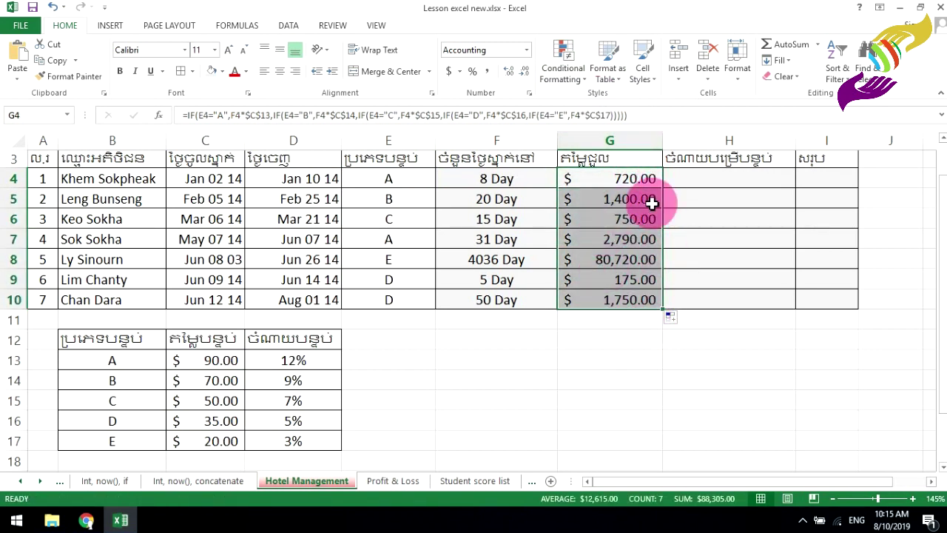
{"action": "left_click", "coordinate": [718, 181]}
{"action": "scroll", "coordinate": [719, 260], "scroll_direction": "up", "scroll_amount": 1}
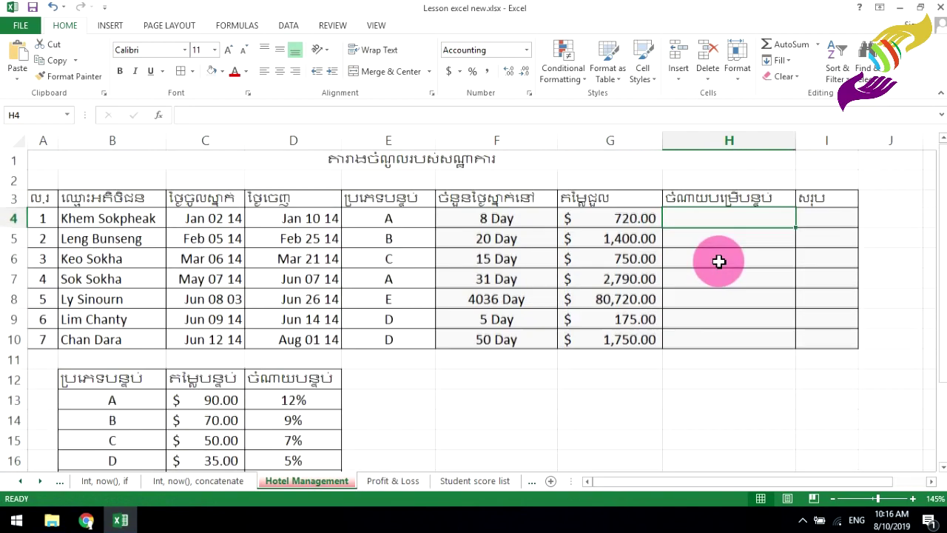
{"action": "scroll", "coordinate": [719, 260], "scroll_direction": "down", "scroll_amount": 1}
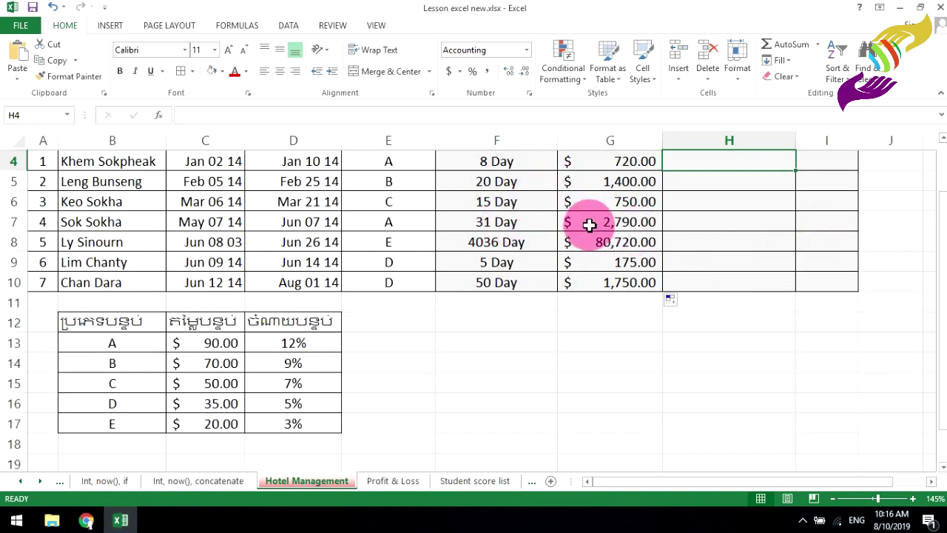
{"action": "scroll", "coordinate": [598, 255], "scroll_direction": "up", "scroll_amount": 1}
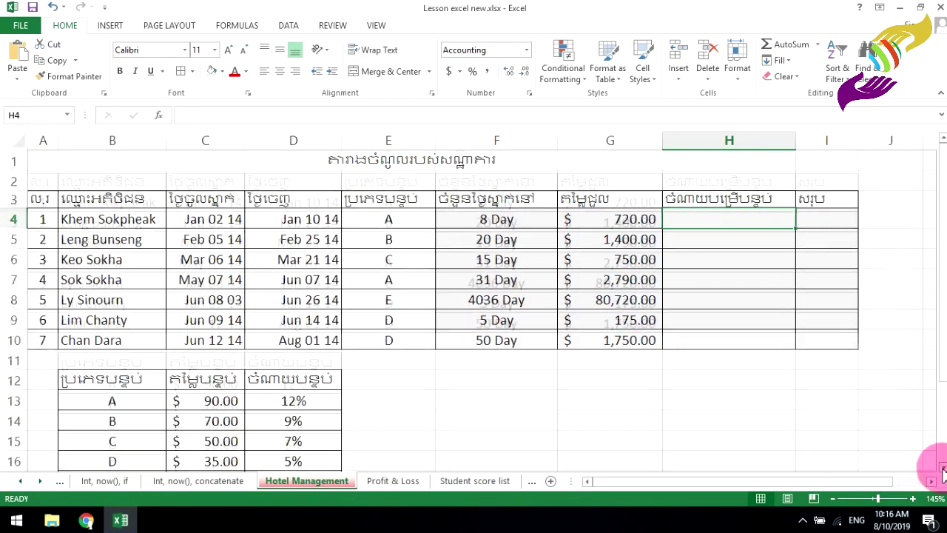
{"action": "scroll", "coordinate": [680, 302], "scroll_direction": "down", "scroll_amount": 1}
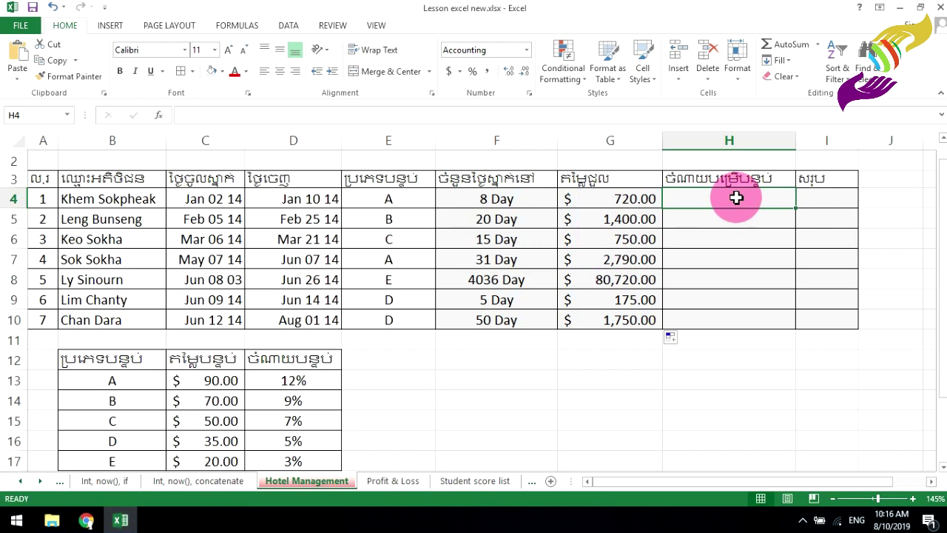
- Start H4's nested IF with G4*D13 for room type A and G4*D14 for type B
{"action": "type", "text": "="}
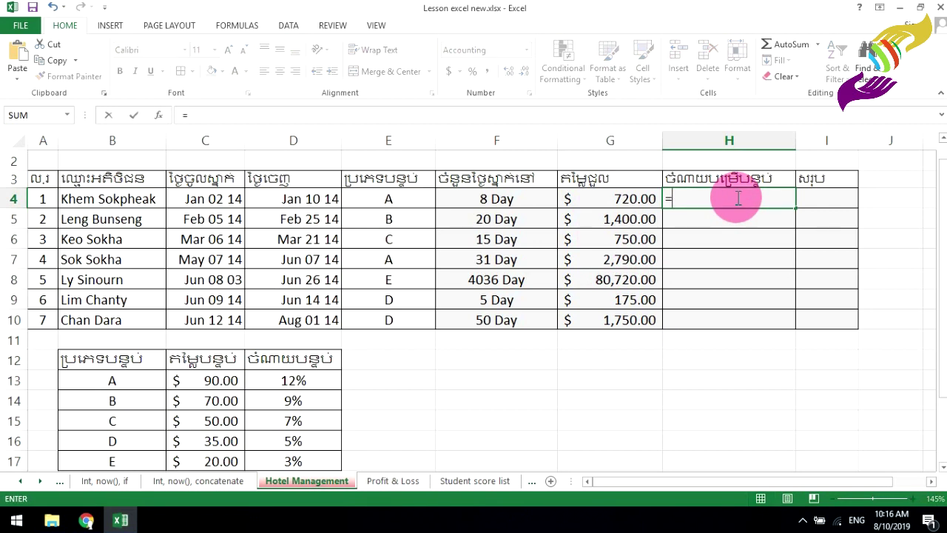
{"action": "type", "text": "if("}
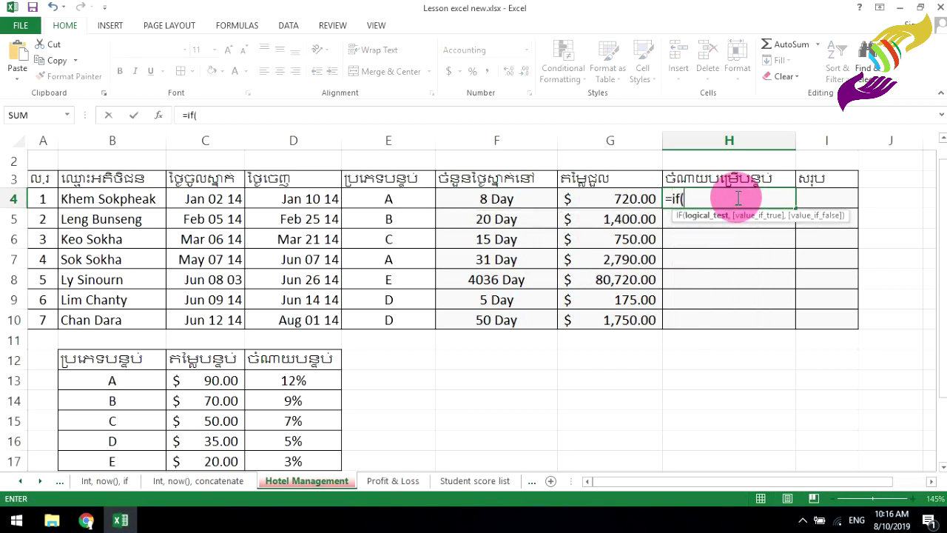
{"action": "left_click", "coordinate": [390, 196]}
{"action": "type", "text": "="}
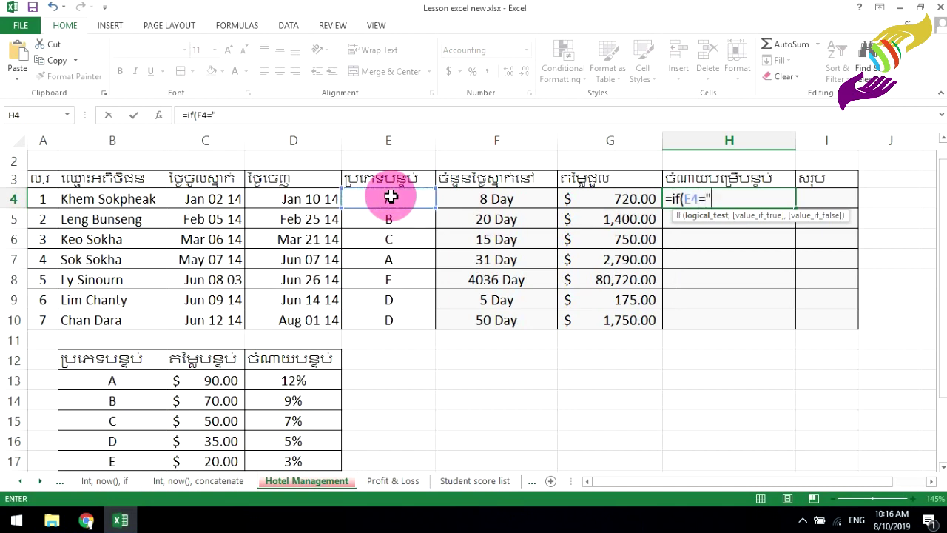
{"action": "type", "text": "\"A\","}
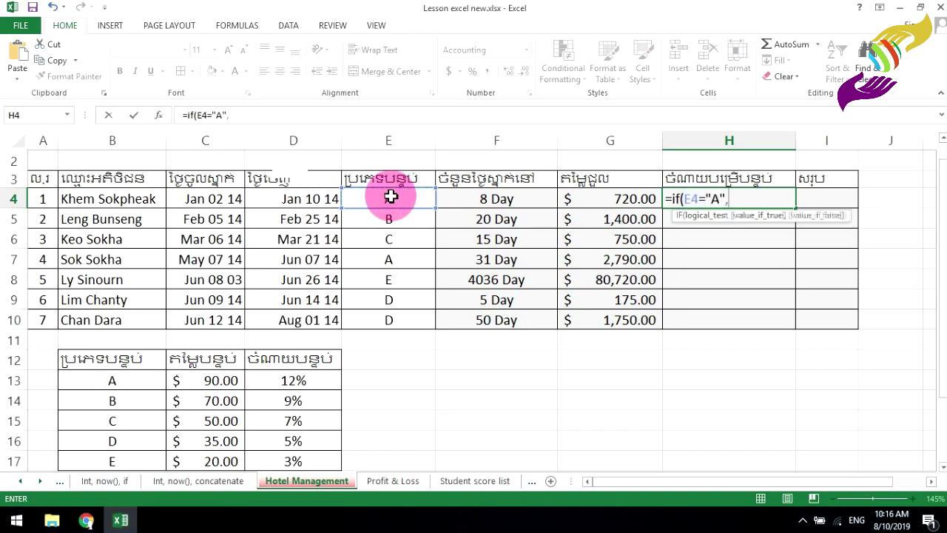
{"action": "left_click", "coordinate": [610, 198]}
{"action": "type", "text": "*"}
{"action": "left_click", "coordinate": [299, 380]}
{"action": "type", "text": ",if"}
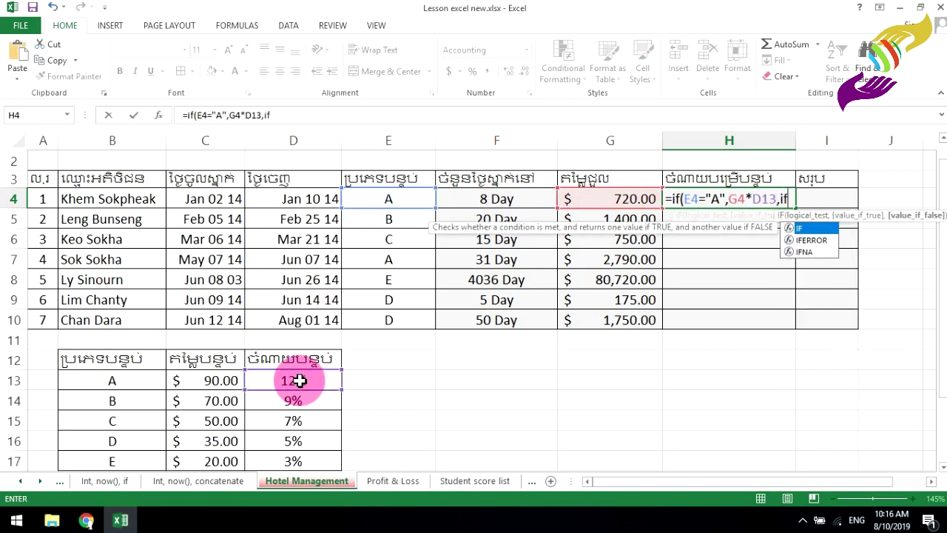
{"action": "type", "text": "("}
{"action": "left_click", "coordinate": [392, 197]}
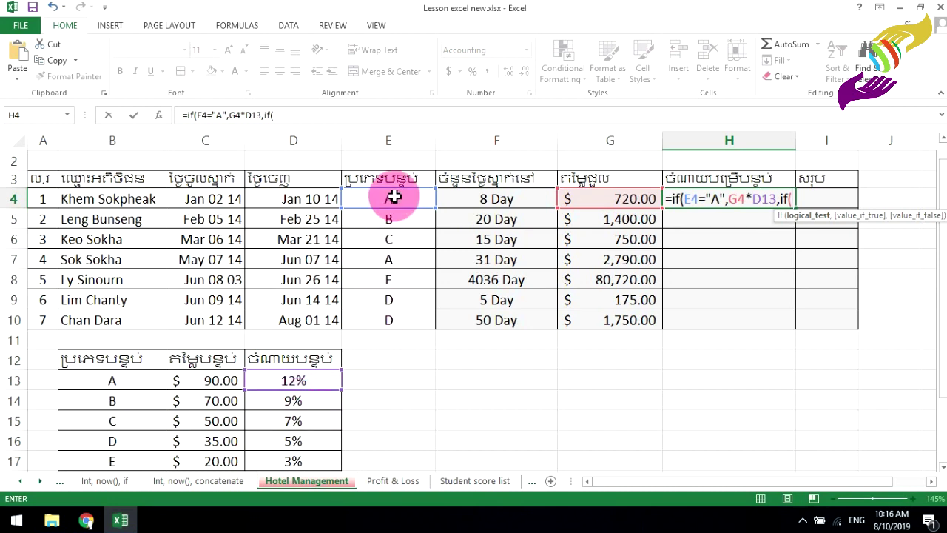
{"action": "type", "text": "E4=\"B"}
{"action": "type", "text": ","}
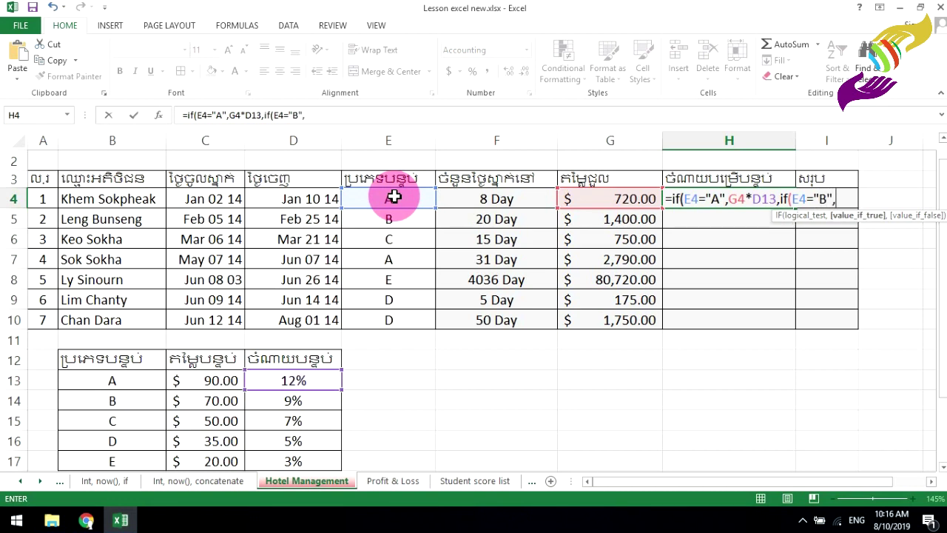
{"action": "left_click", "coordinate": [596, 197]}
{"action": "type", "text": "*"}
{"action": "left_click", "coordinate": [301, 401]}
- Add the type C and D branches, multiplying G4 by D15 and D16
{"action": "type", "text": "="}
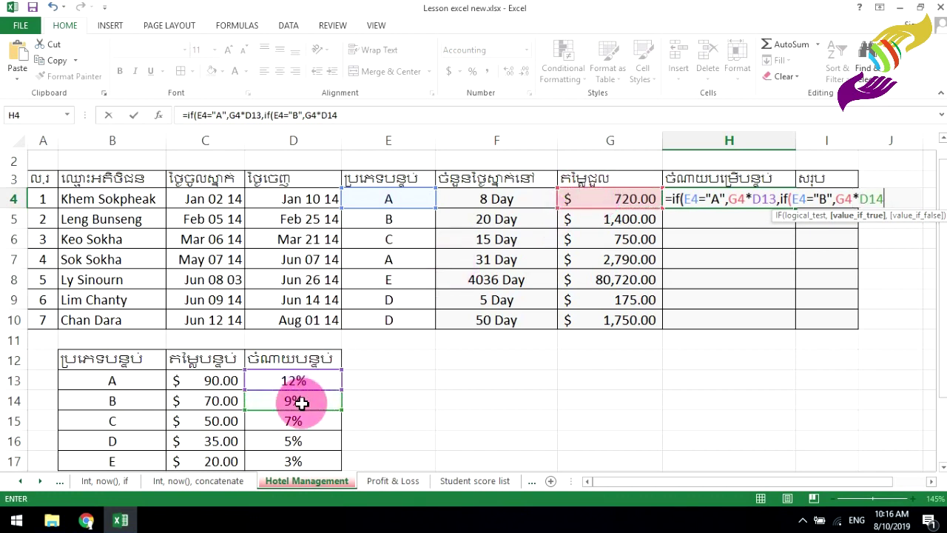
{"action": "type", "text": ",if"}
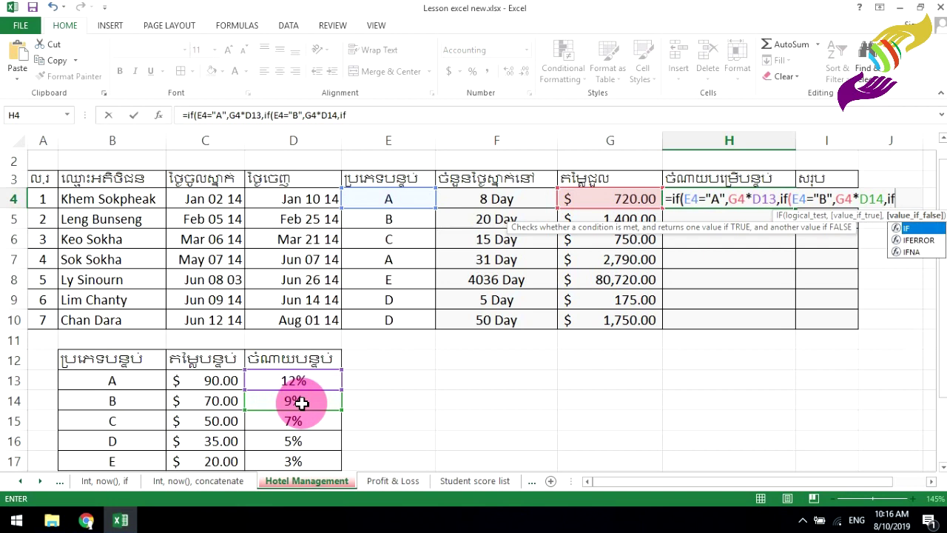
{"action": "type", "text": "("}
{"action": "left_click", "coordinate": [398, 201]}
{"action": "type", "text": "=\"C"}
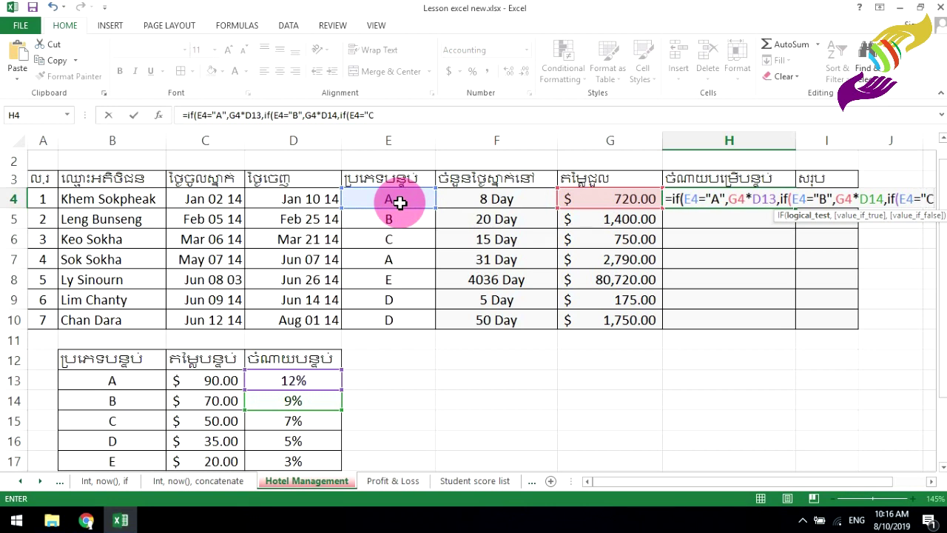
{"action": "type", "text": "\"A\","}
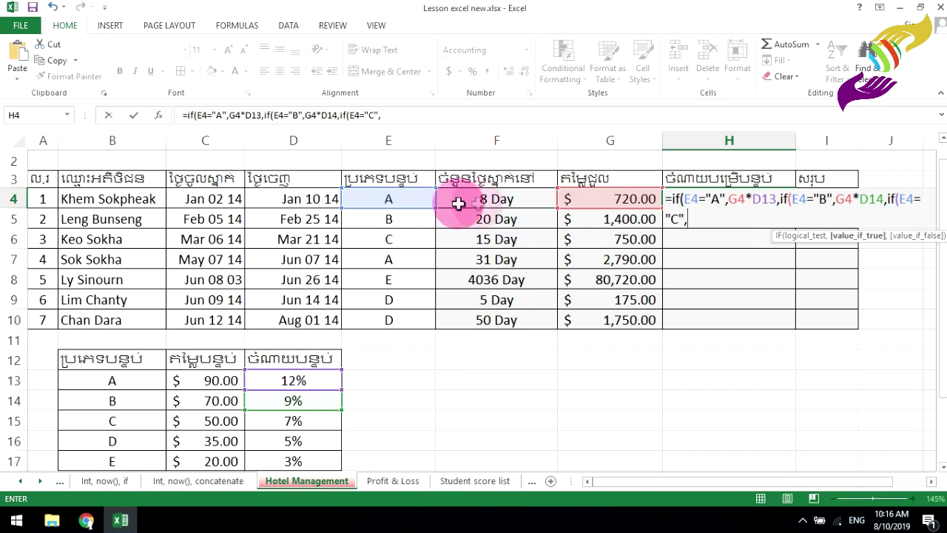
{"action": "left_click", "coordinate": [582, 200]}
{"action": "type", "text": "*"}
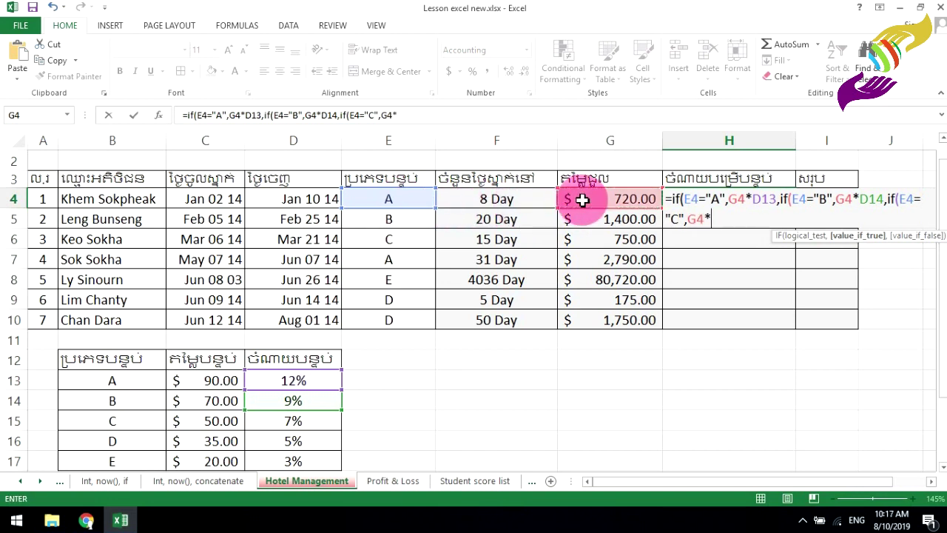
{"action": "left_click", "coordinate": [307, 421]}
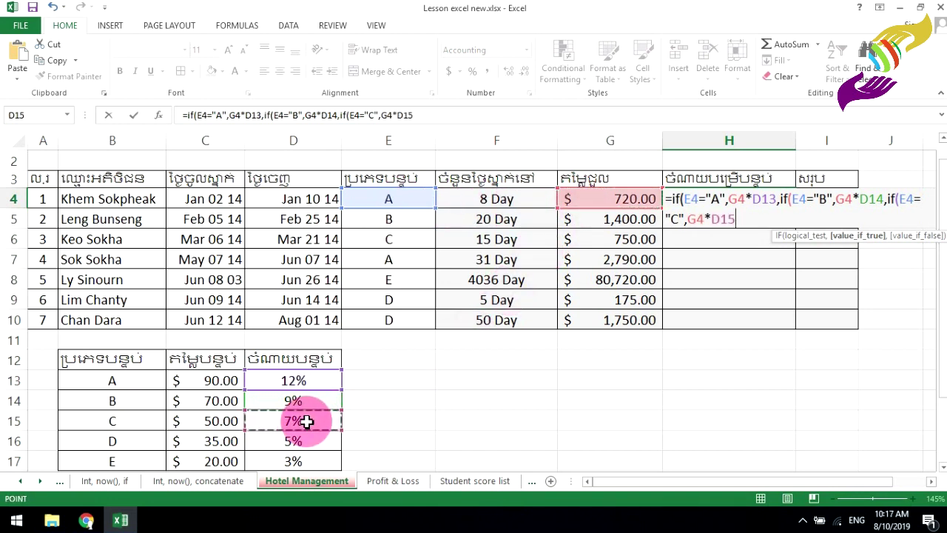
{"action": "type", "text": ",if"}
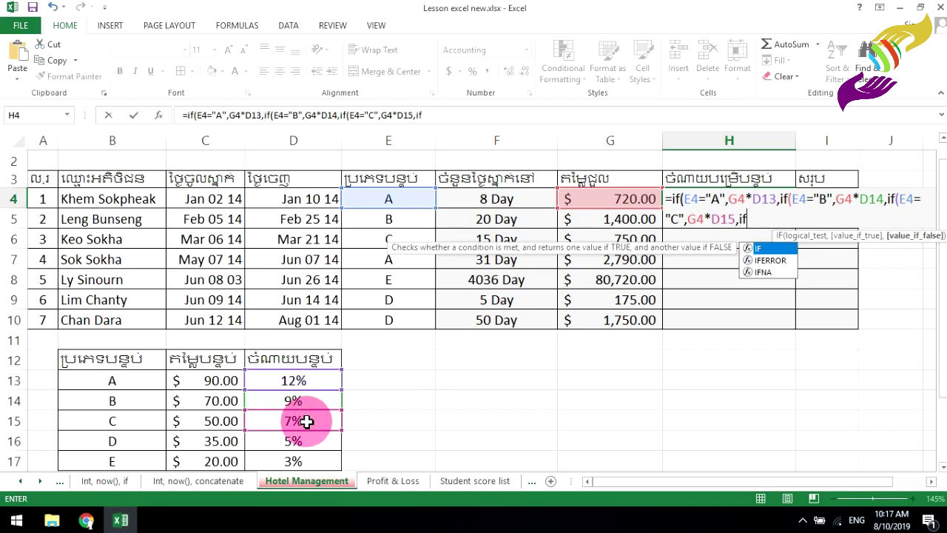
{"action": "type", "text": "("}
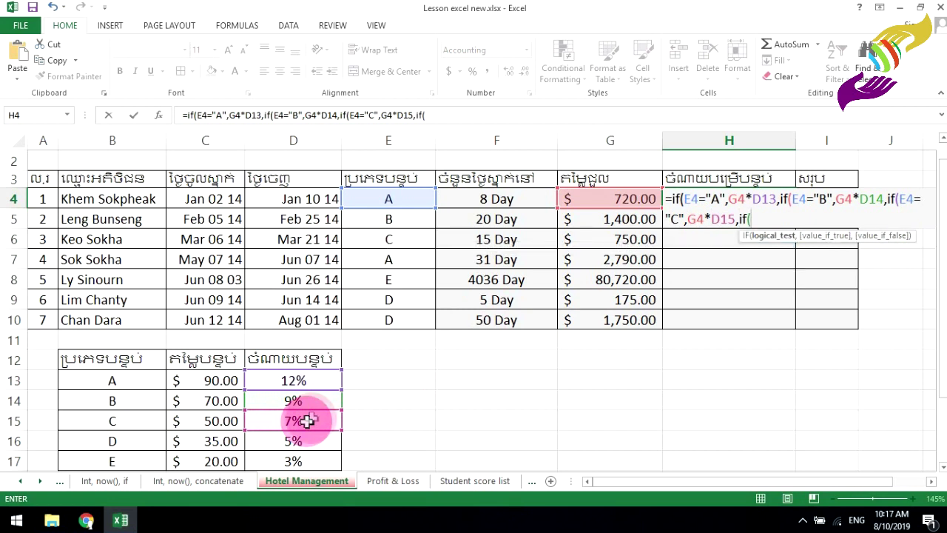
{"action": "left_click", "coordinate": [394, 197]}
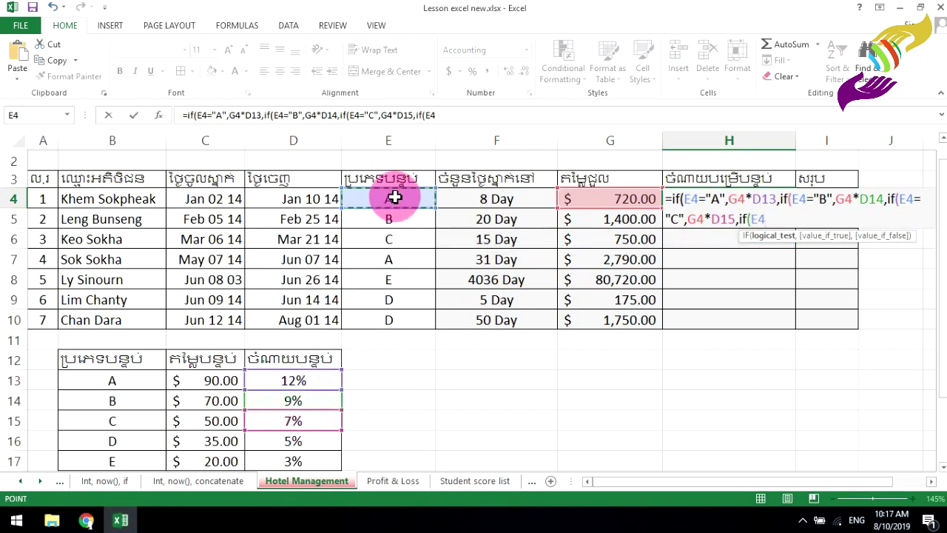
{"action": "type", "text": "=\"A\""}
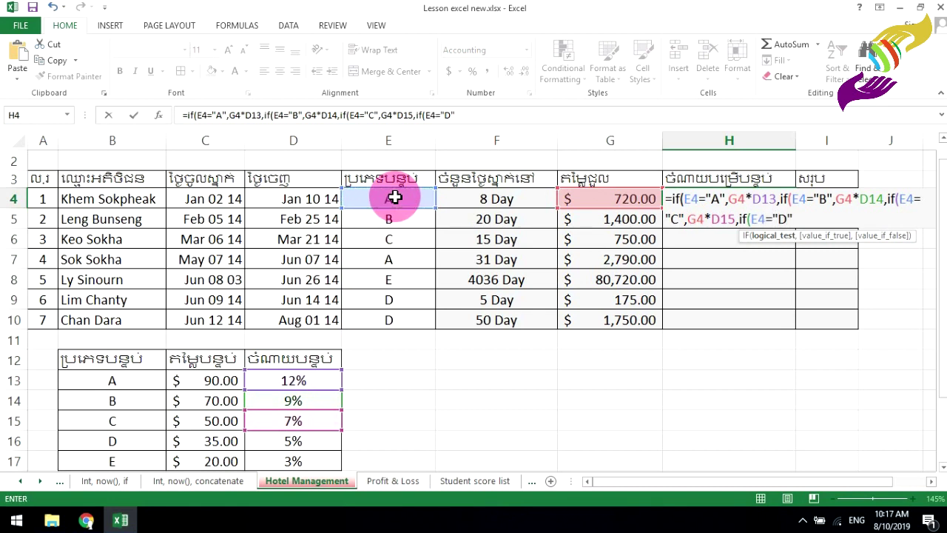
{"action": "type", "text": ","}
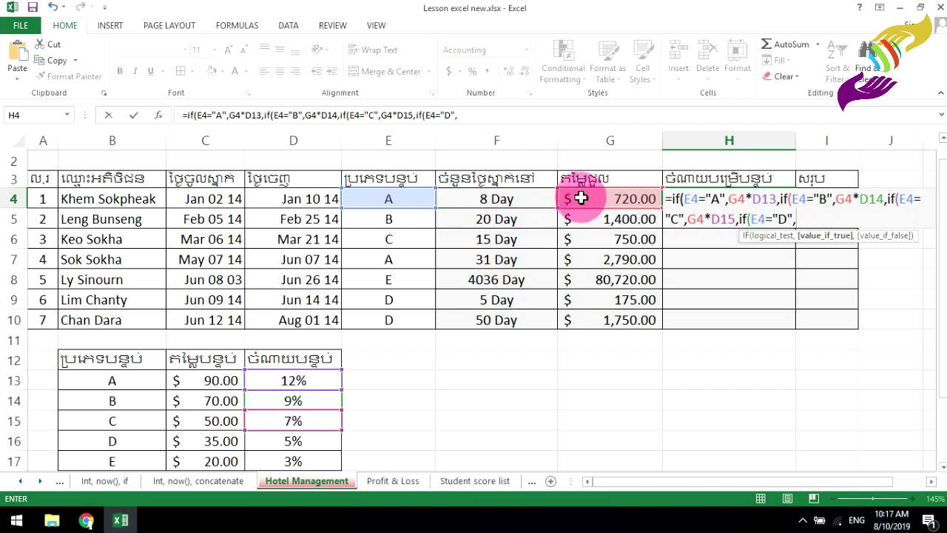
{"action": "left_click", "coordinate": [589, 199]}
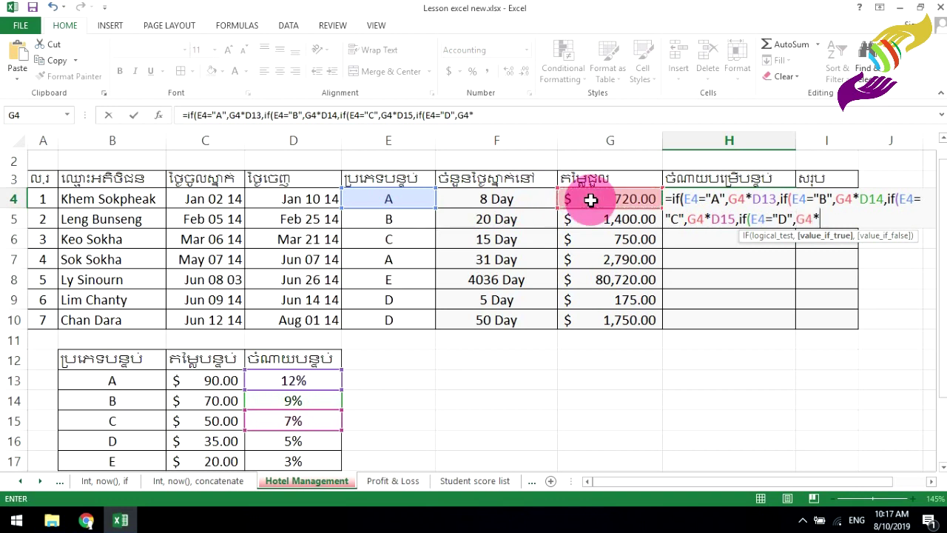
{"action": "type", "text": "*"}
{"action": "left_click", "coordinate": [287, 443]}
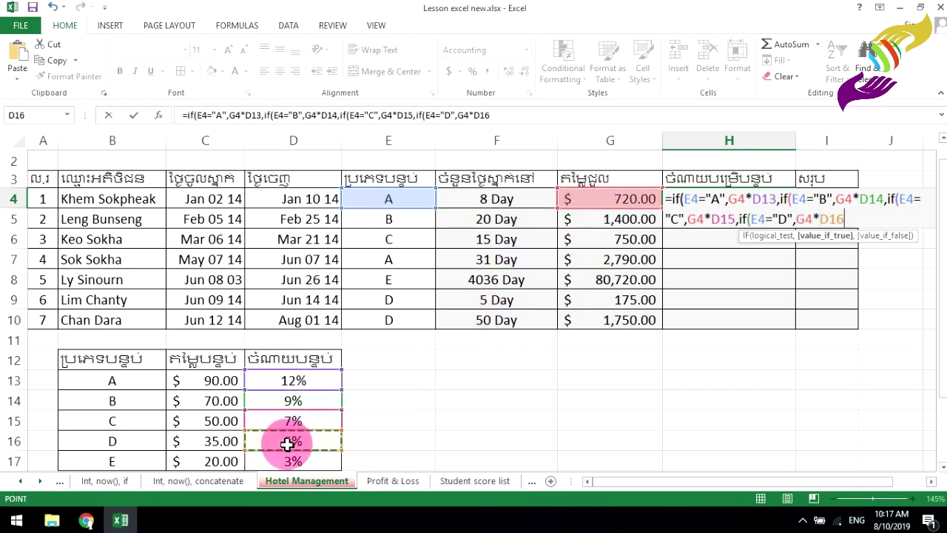
- Add the type E branch G4*D17 and close all five IF parentheses
{"action": "type", "text": ",if("}
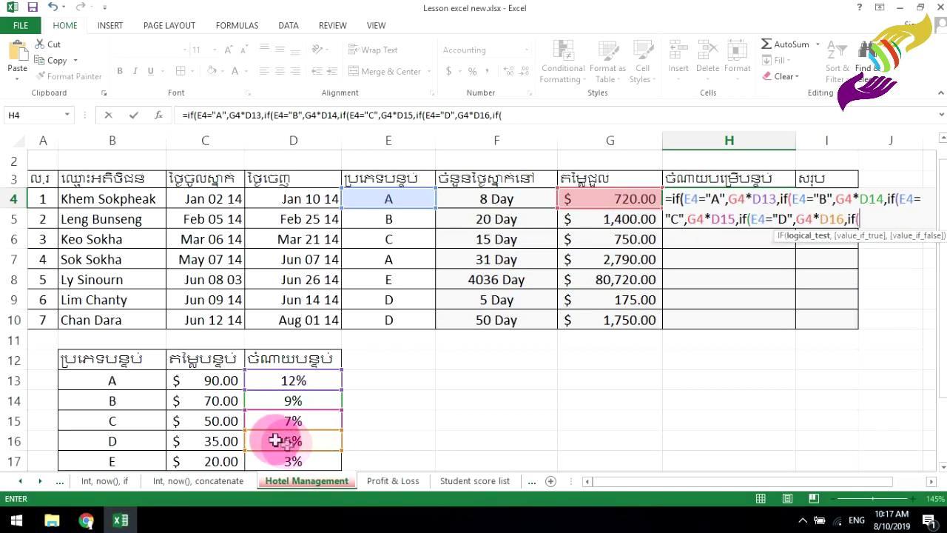
{"action": "left_click", "coordinate": [390, 198]}
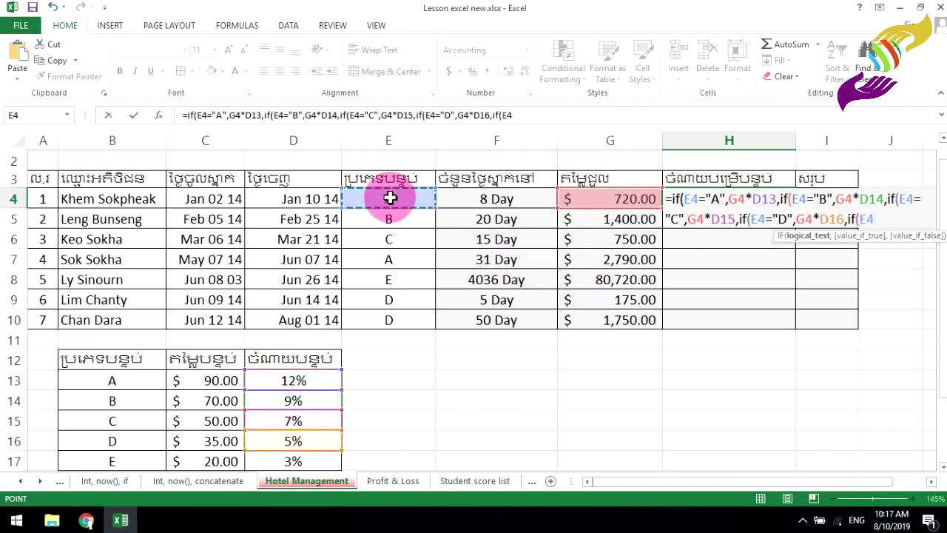
{"action": "type", "text": "="}
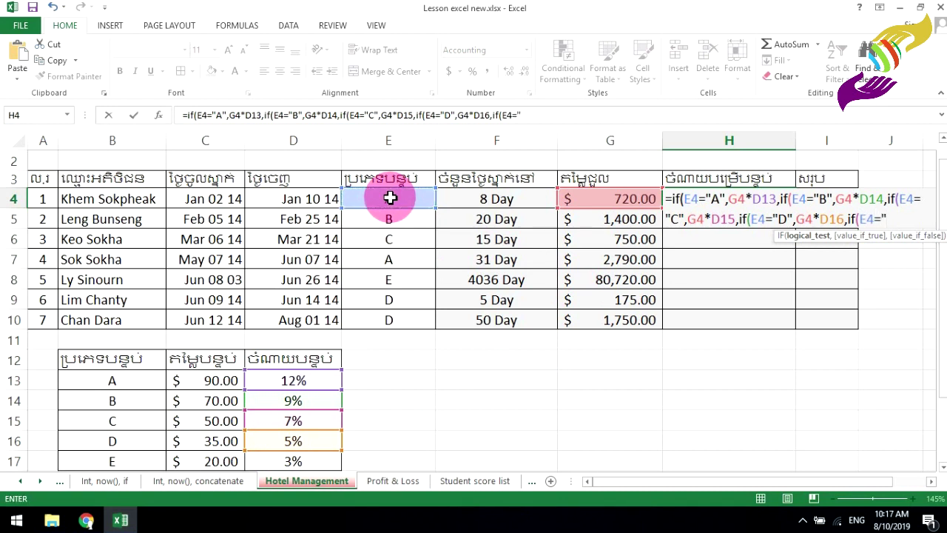
{"action": "type", "text": "\"A\","}
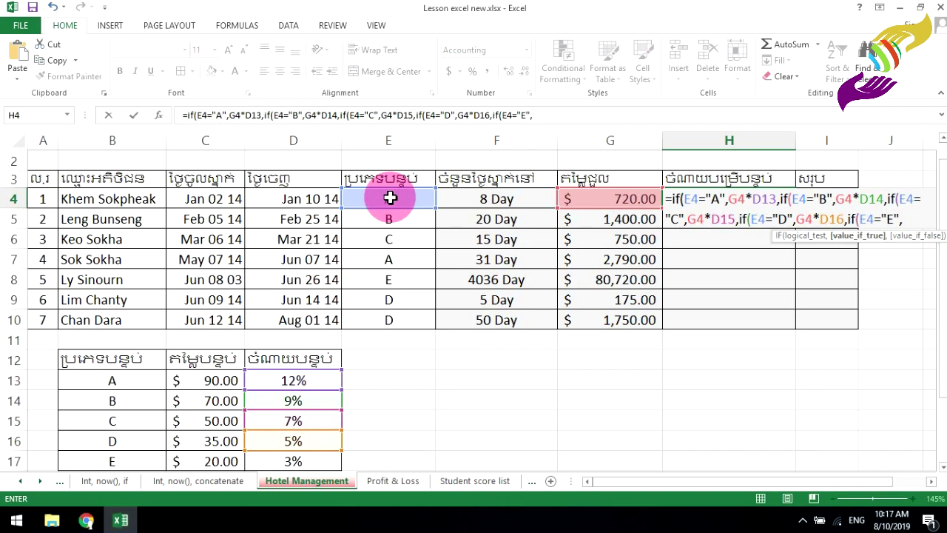
{"action": "left_click", "coordinate": [598, 199]}
{"action": "type", "text": "*"}
{"action": "left_click", "coordinate": [304, 461]}
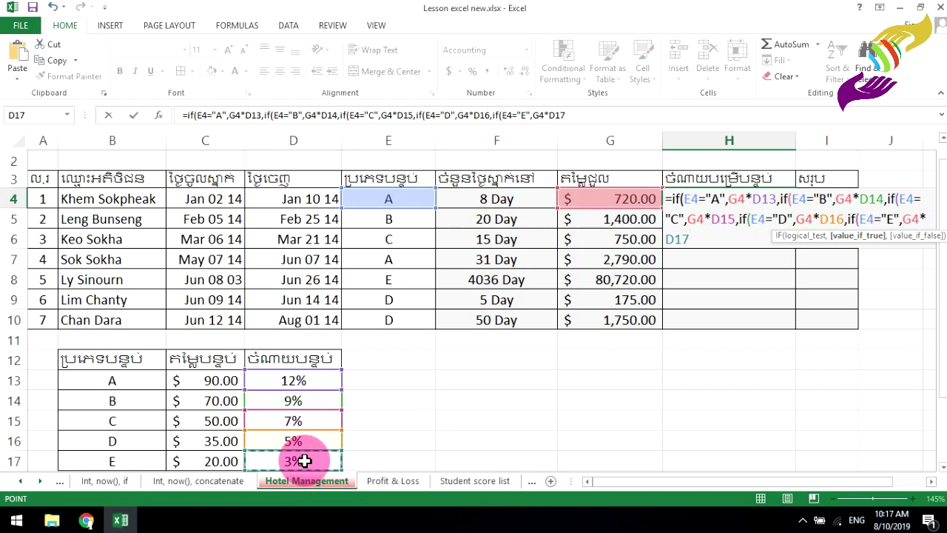
{"action": "type", "text": ")))))"}
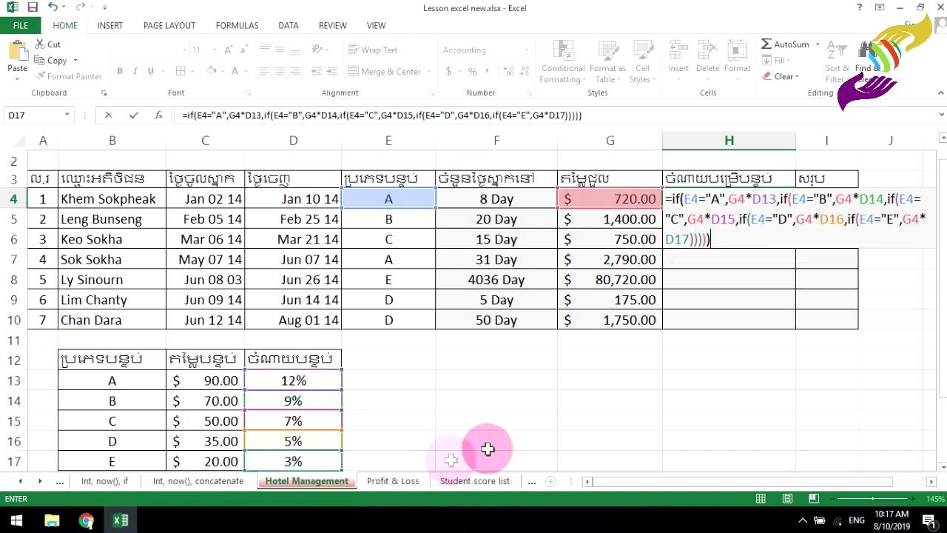
{"action": "left_click", "coordinate": [754, 201]}
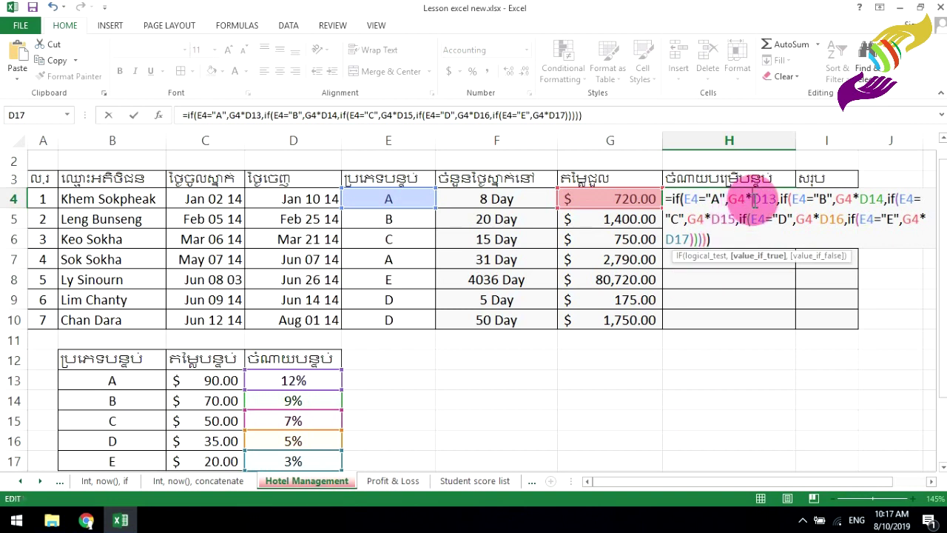
- In H4's formula, make the D13 and D14 rates absolute as $D$13 and $D$14
{"action": "left_click", "coordinate": [753, 198]}
{"action": "type", "text": "$"}
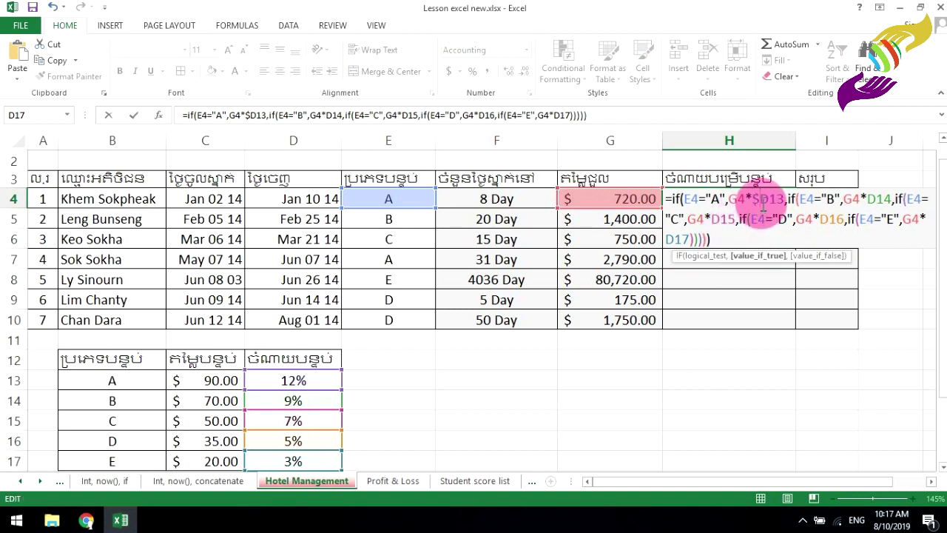
{"action": "left_click", "coordinate": [770, 199]}
{"action": "type", "text": "$"}
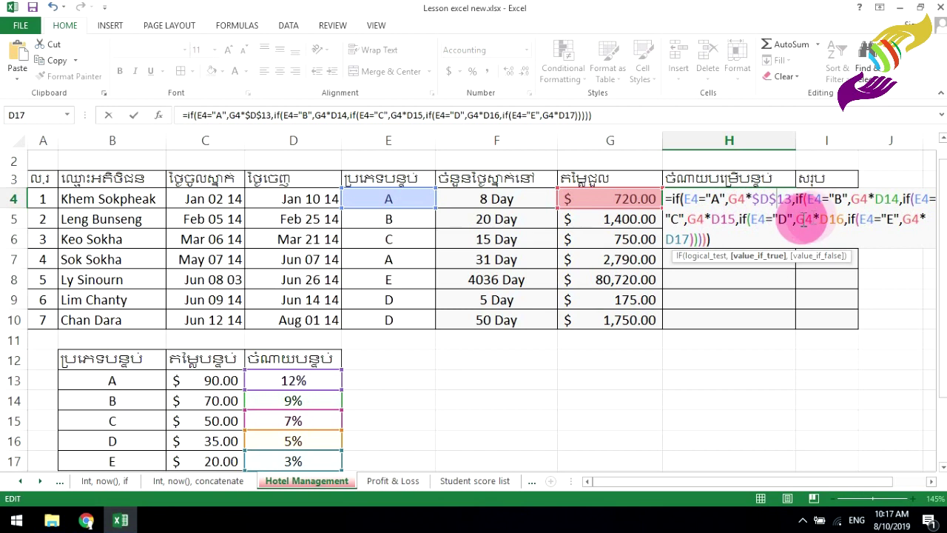
{"action": "left_click", "coordinate": [876, 199]}
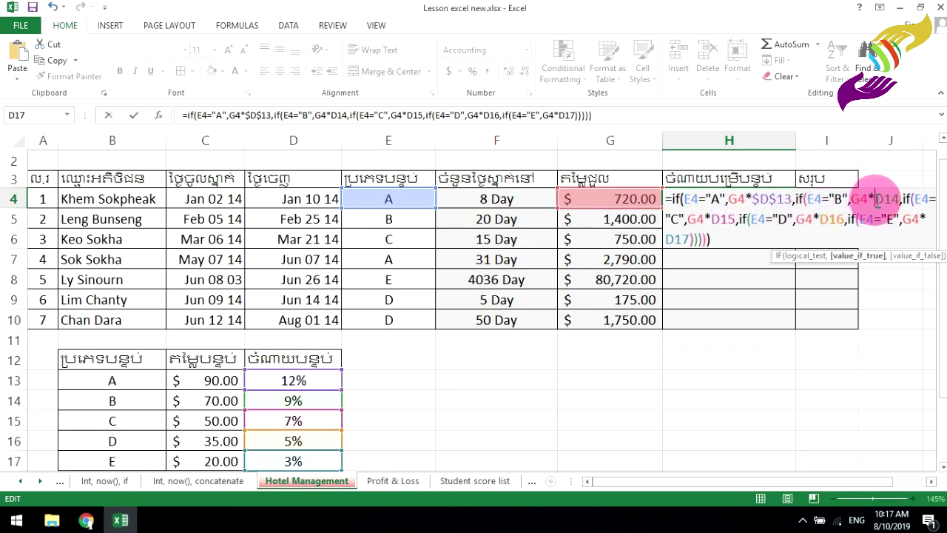
{"action": "type", "text": "$"}
{"action": "left_click", "coordinate": [893, 199]}
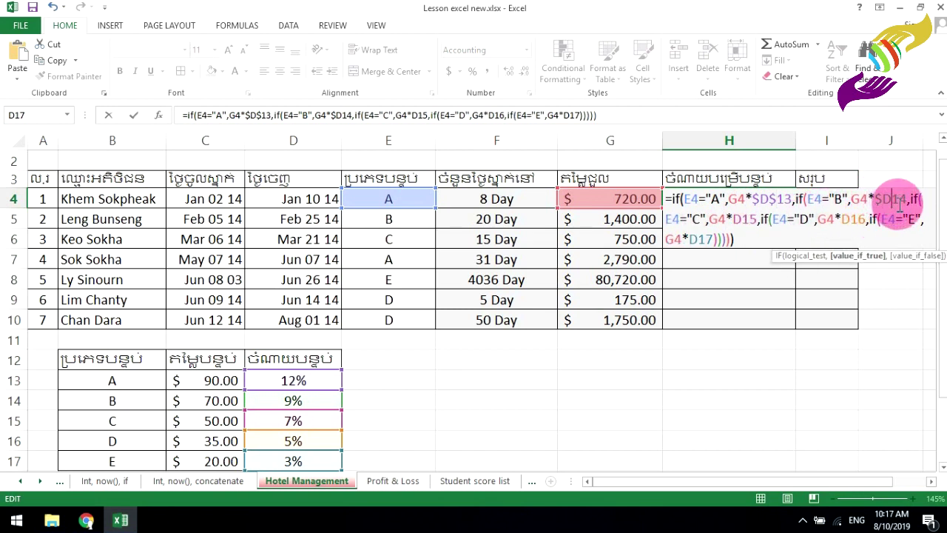
{"action": "type", "text": "$"}
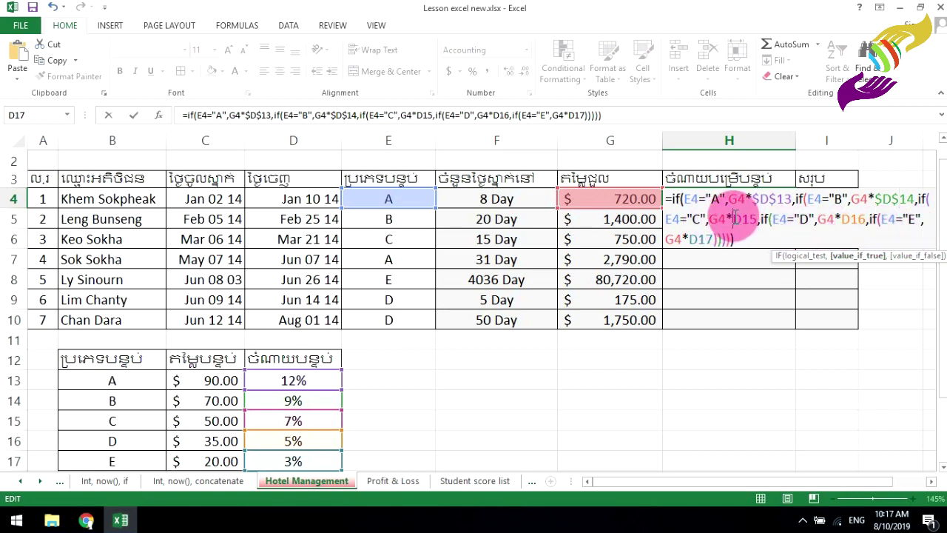
- Make the D15, D16 and D17 rates absolute and commit H4's formula
{"action": "left_click", "coordinate": [735, 219]}
{"action": "type", "text": "$"}
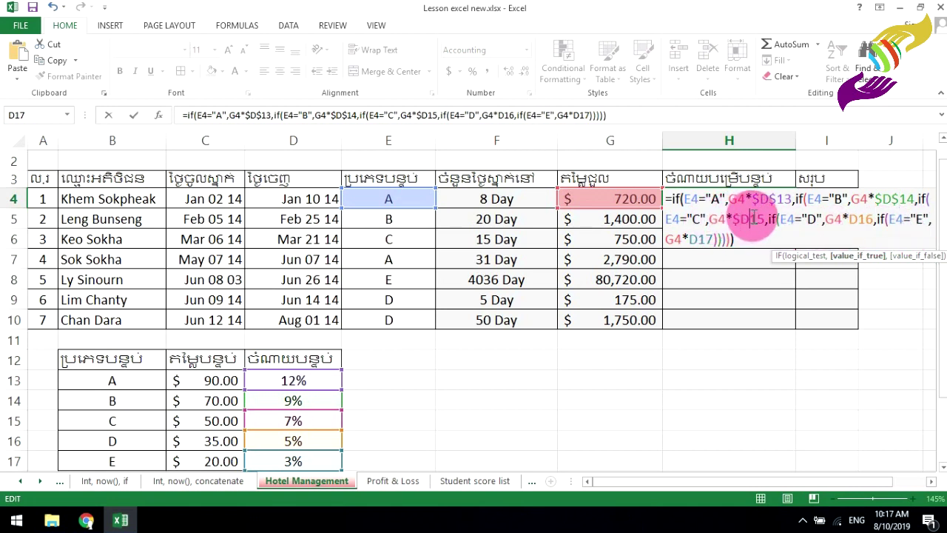
{"action": "left_click", "coordinate": [755, 219]}
{"action": "type", "text": "$"}
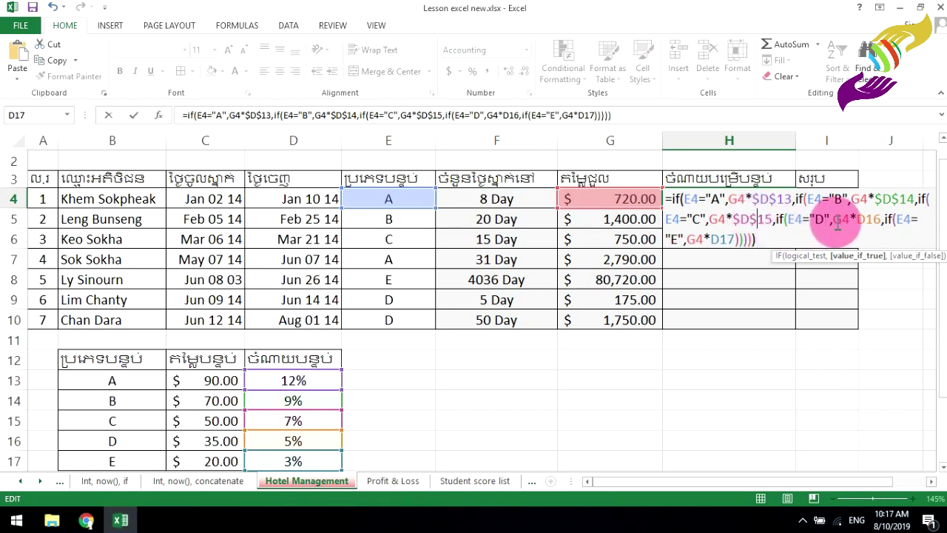
{"action": "left_click", "coordinate": [860, 219]}
{"action": "type", "text": "$"}
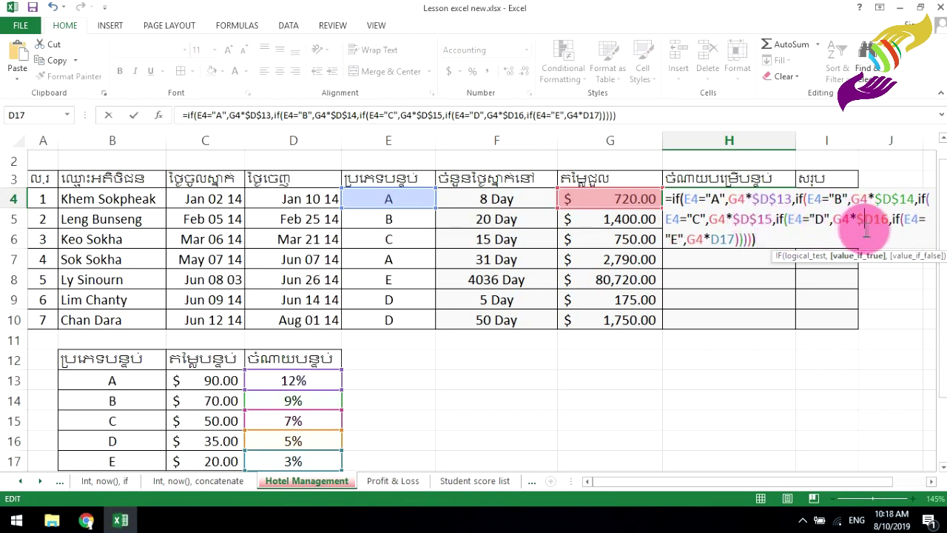
{"action": "left_click", "coordinate": [877, 219]}
{"action": "type", "text": "$"}
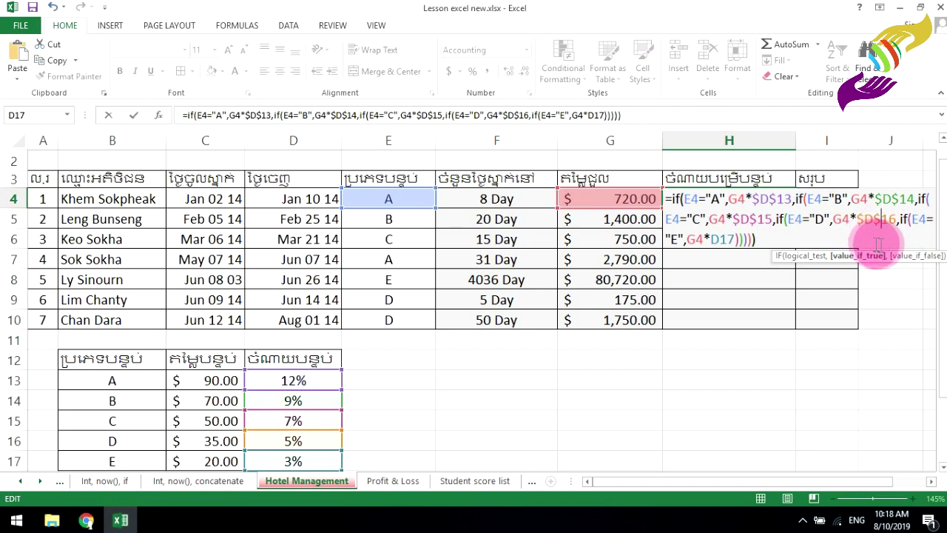
{"action": "left_click", "coordinate": [711, 239]}
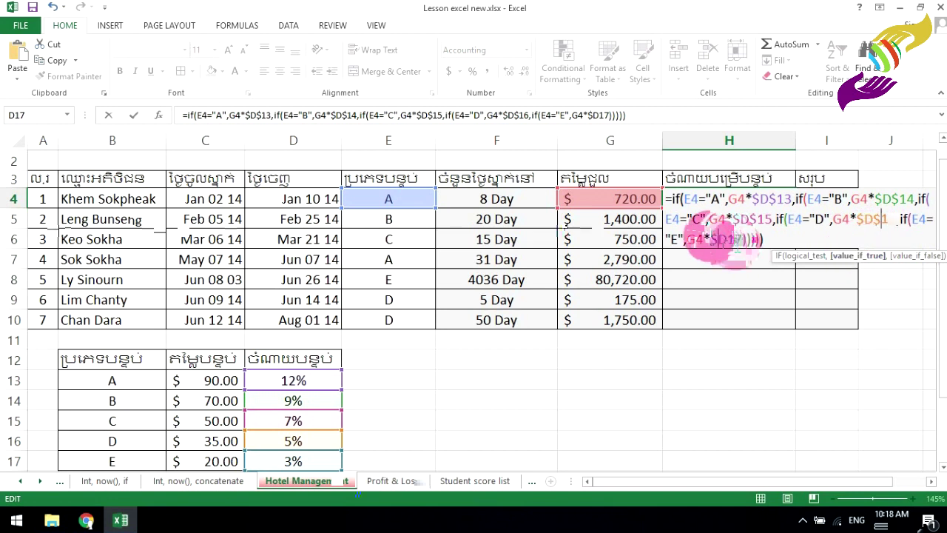
{"action": "type", "text": "$"}
{"action": "key", "text": "Right"}
{"action": "type", "text": "$"}
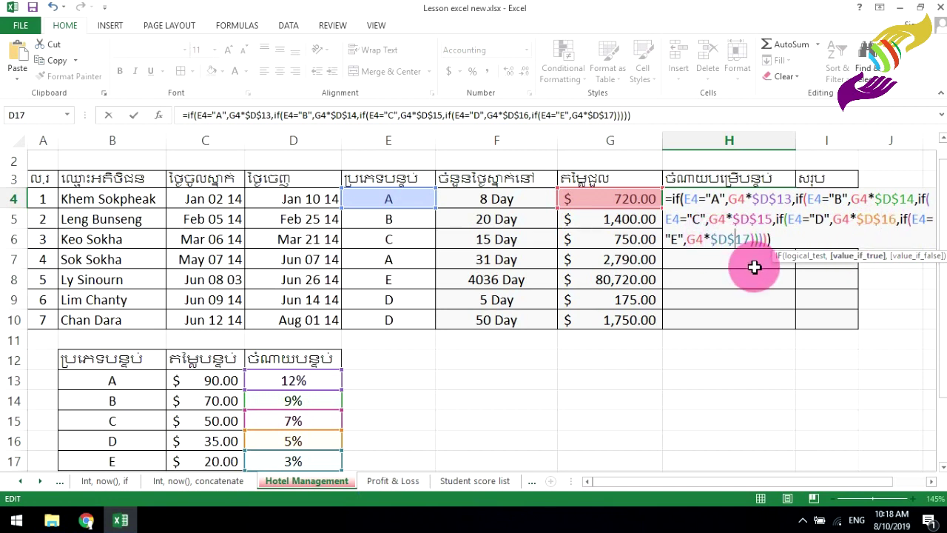
{"action": "key", "text": "Return"}
- Fill H4's service-charge formula down to H10, giving charges like $86.40
{"action": "left_click", "coordinate": [782, 197]}
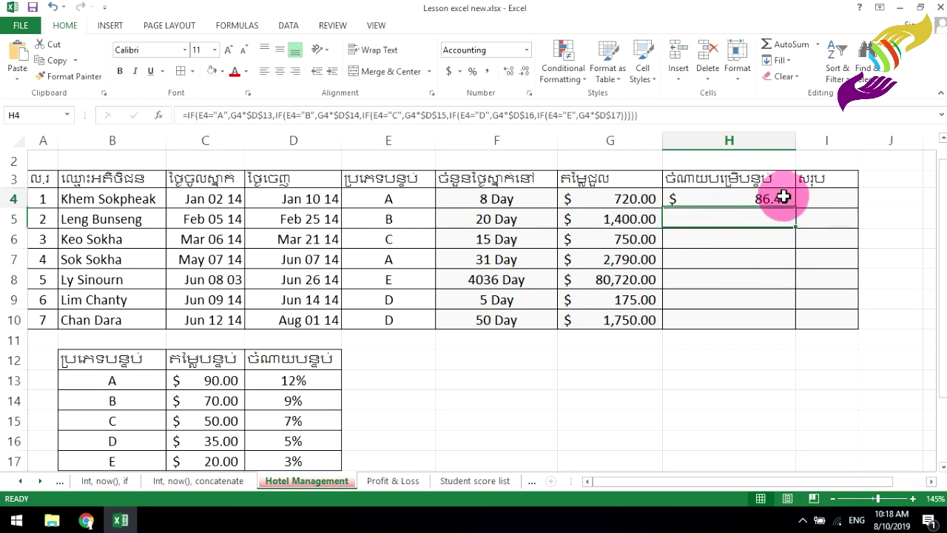
{"action": "left_click_drag", "start_coordinate": [795, 210], "coordinate": [805, 326]}
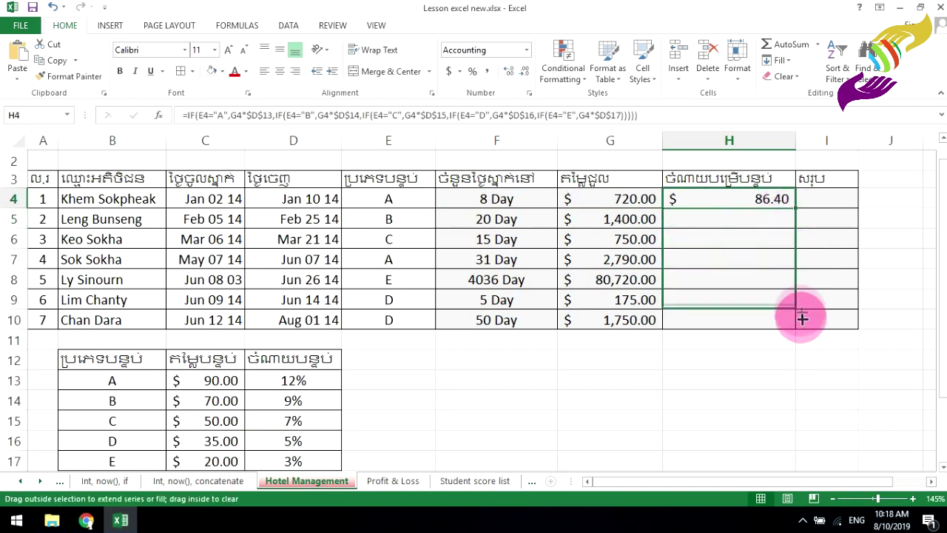
{"action": "left_click", "coordinate": [751, 199]}
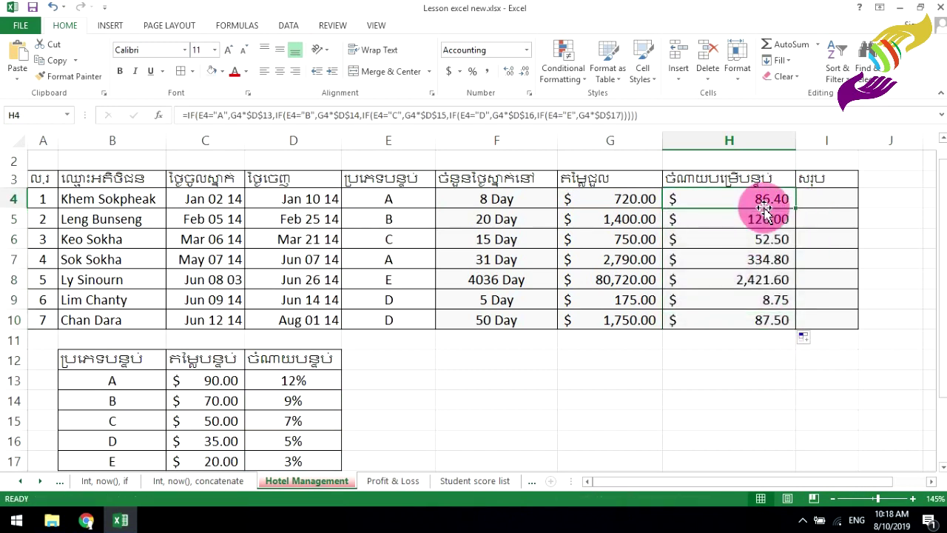
- Enter =SUM(G4:H4) in I4 to total price plus service charge
{"action": "left_click", "coordinate": [826, 198]}
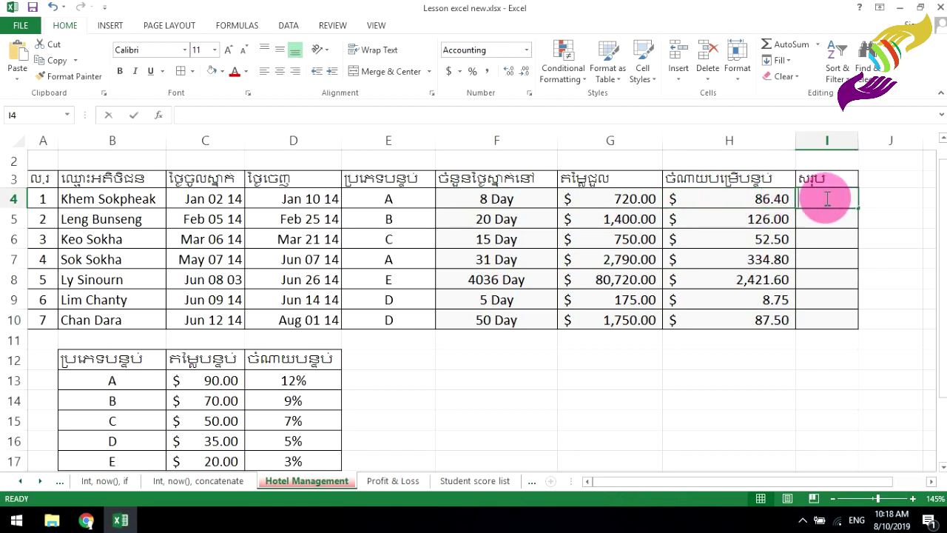
{"action": "type", "text": "=sum"}
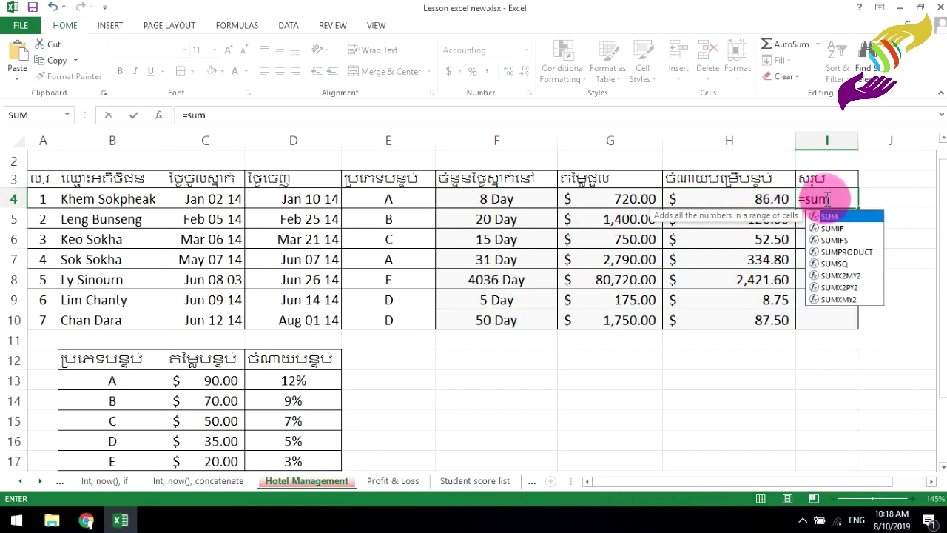
{"action": "key", "text": "Tab"}
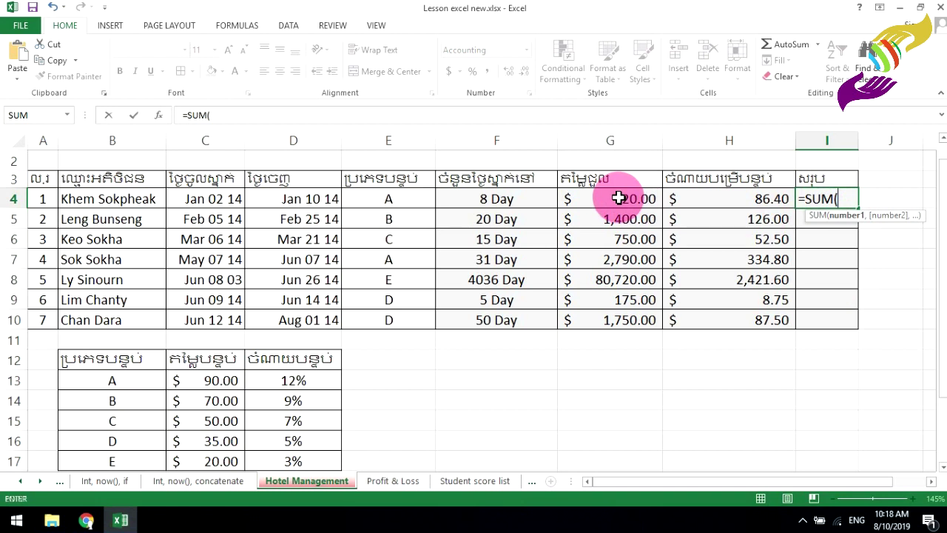
{"action": "left_click_drag", "start_coordinate": [618, 198], "coordinate": [720, 194]}
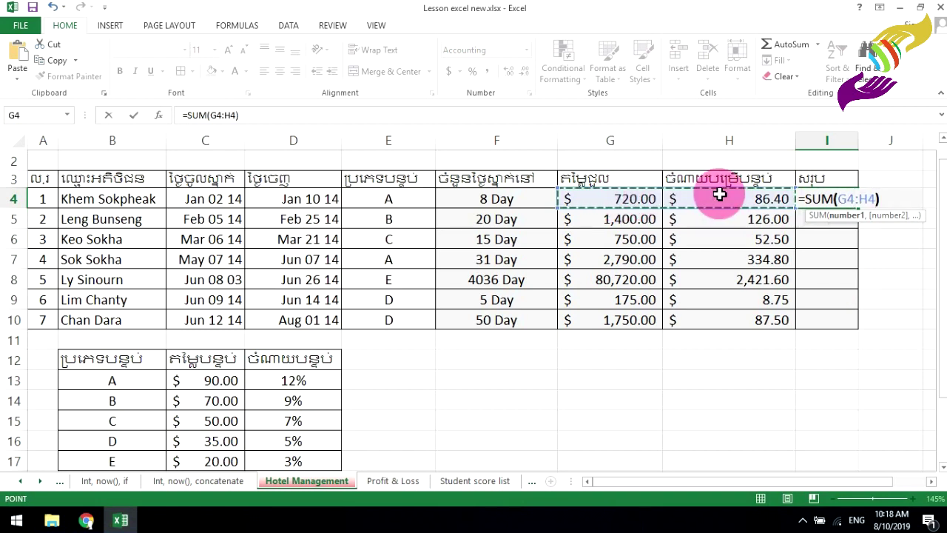
{"action": "key", "text": "Return"}
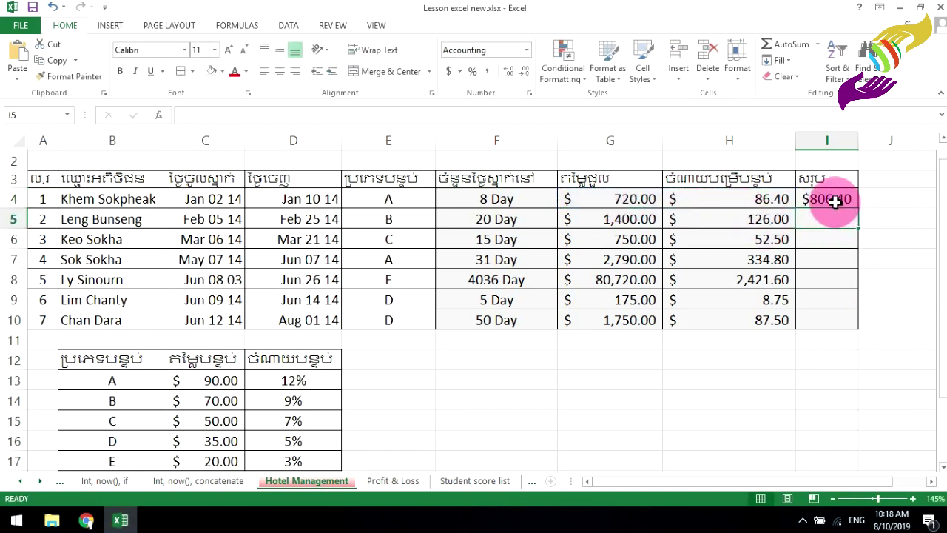
- Fill the I4 total down to I10 and autofit column I, showing $83,141.60
{"action": "left_click", "coordinate": [836, 199]}
{"action": "left_click_drag", "start_coordinate": [859, 210], "coordinate": [866, 329]}
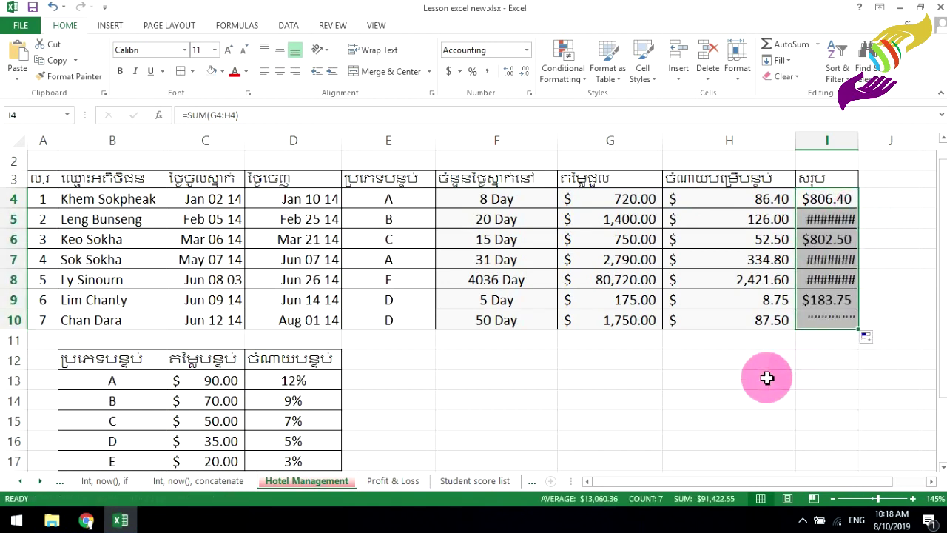
{"action": "double_click", "coordinate": [859, 141]}
{"action": "left_click", "coordinate": [690, 360]}
{"action": "scroll", "coordinate": [663, 373], "scroll_direction": "down", "scroll_amount": 4}
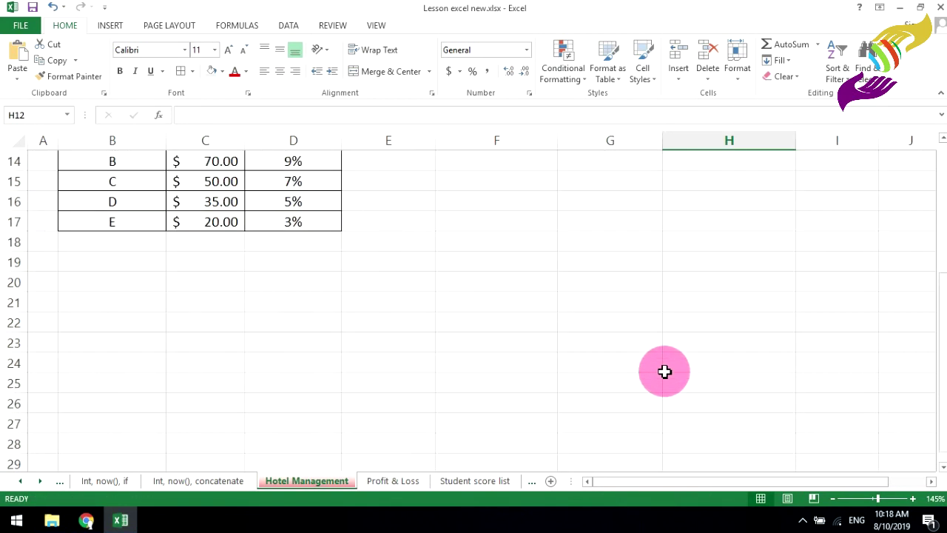
{"action": "scroll", "coordinate": [646, 372], "scroll_direction": "up", "scroll_amount": 4}
{"action": "scroll", "coordinate": [629, 381], "scroll_direction": "up", "scroll_amount": 1}
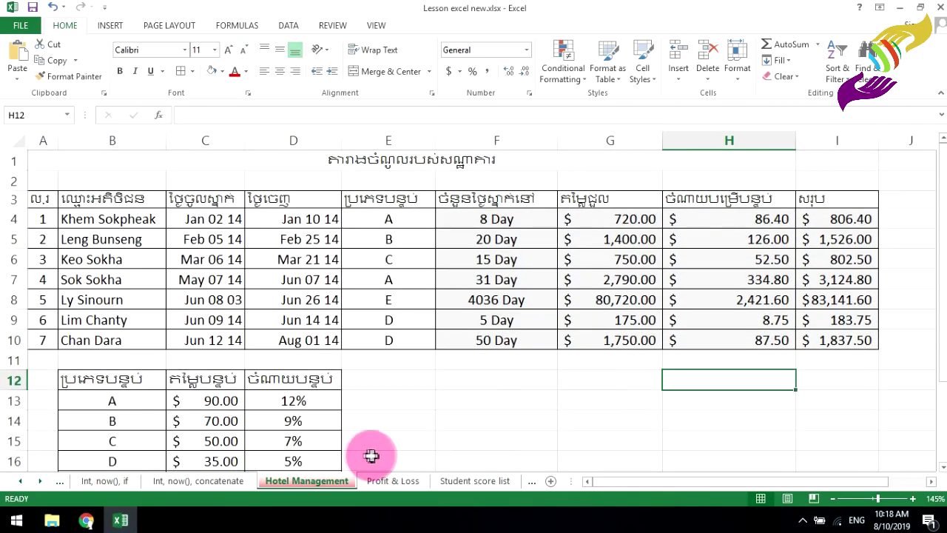
{"action": "left_click", "coordinate": [466, 399]}
- Minimize Excel and refresh the Windows desktop twice
{"action": "left_click", "coordinate": [900, 8]}
{"action": "right_click", "coordinate": [530, 208]}
{"action": "left_click", "coordinate": [564, 249]}
{"action": "right_click", "coordinate": [530, 207]}
{"action": "left_click", "coordinate": [564, 249]}
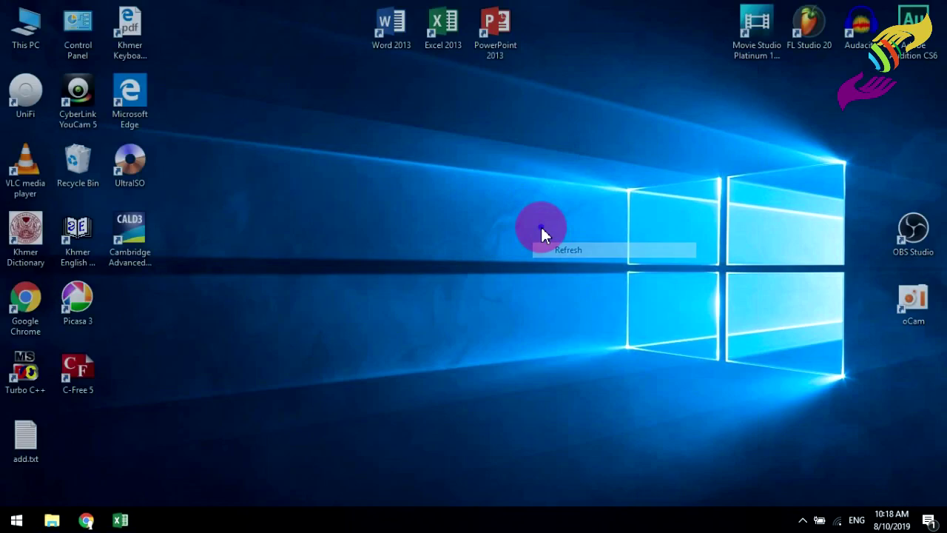